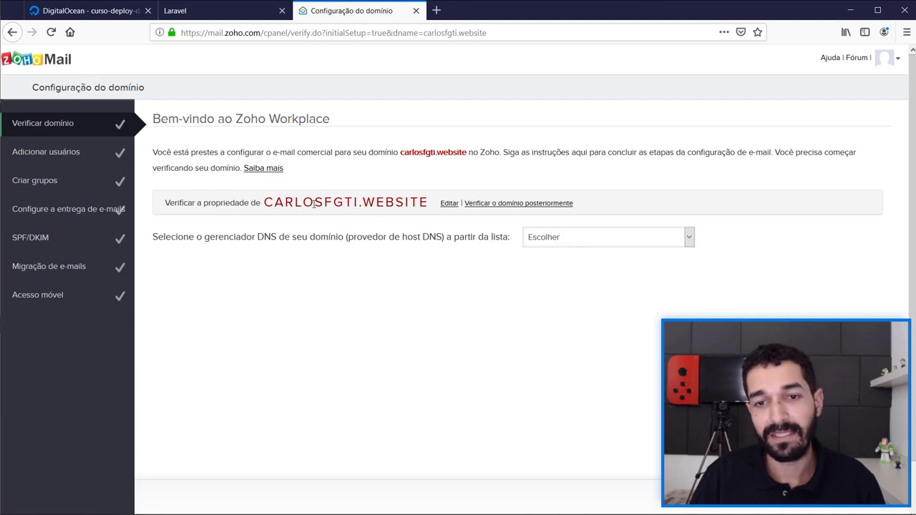
Set Zoho's DNS host to 'Outros' and show the CNAME verification record for zmverify.zoho.com
left_click_drag(274, 204, 390, 203)
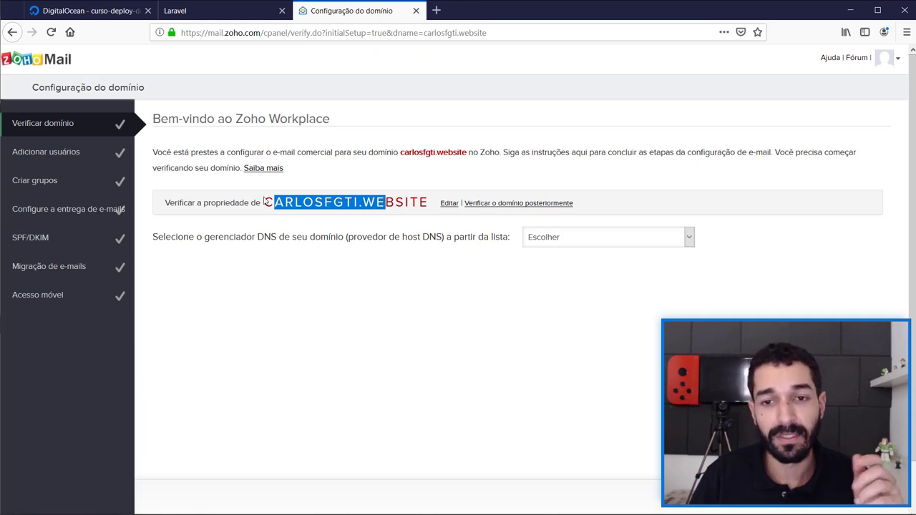
left_click(267, 203)
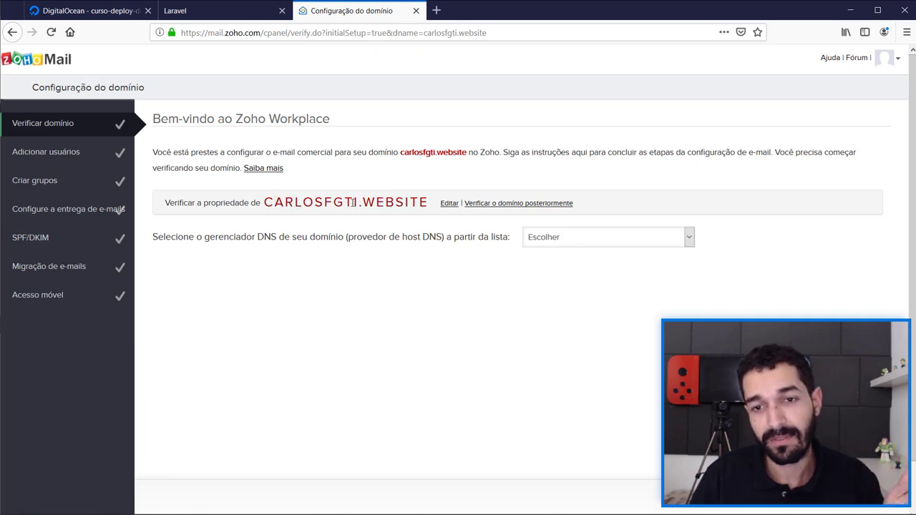
left_click(563, 240)
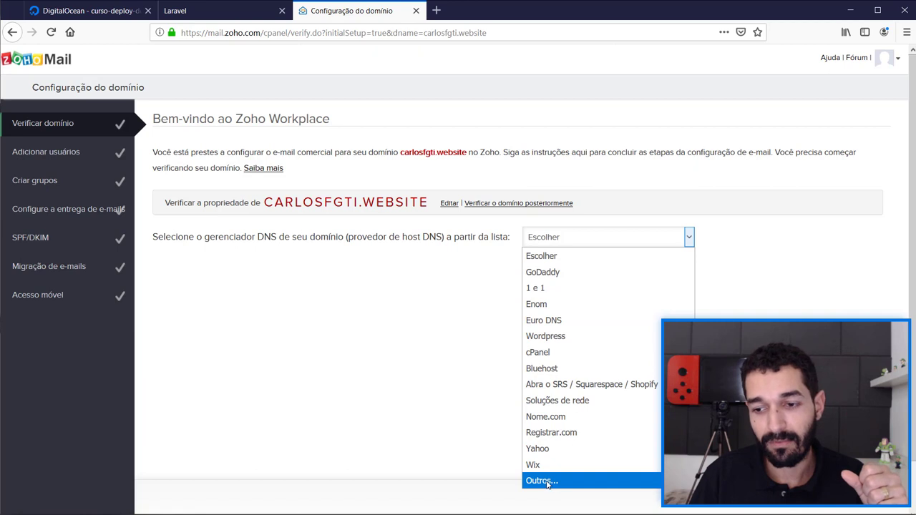
left_click(547, 482)
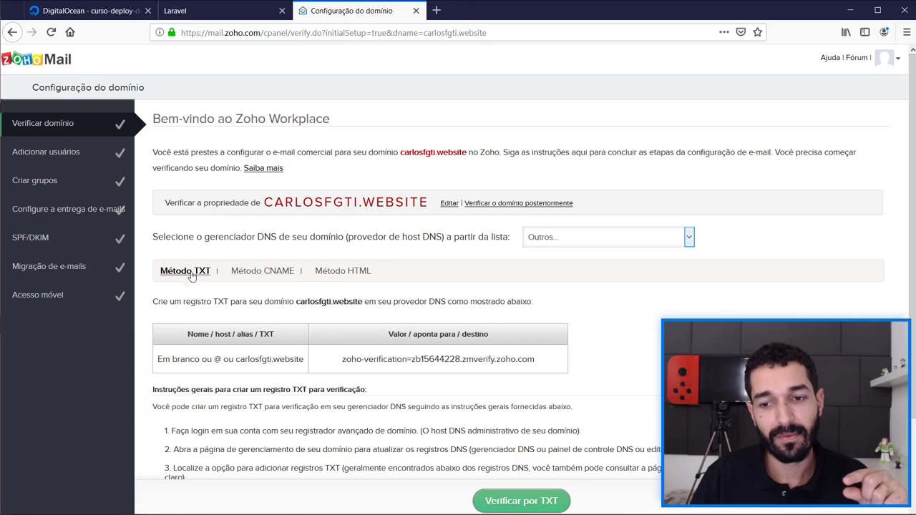
left_click(262, 272)
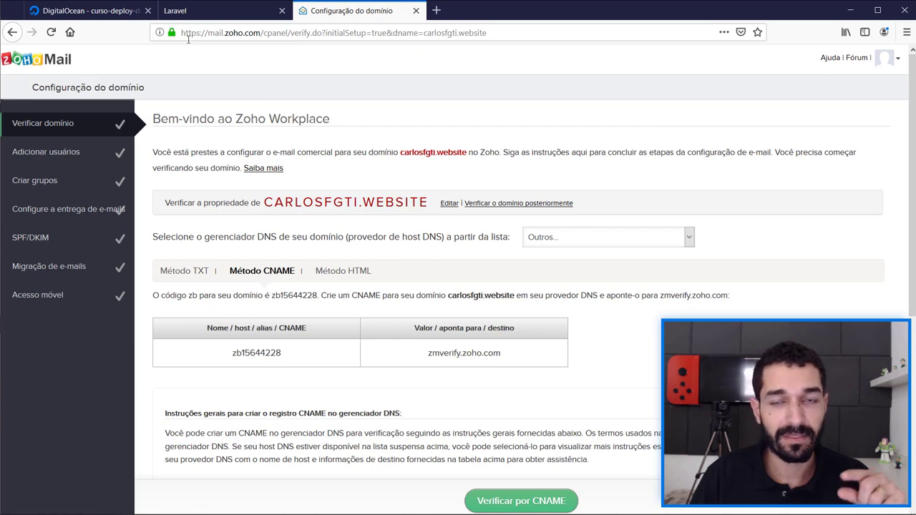
left_click(96, 12)
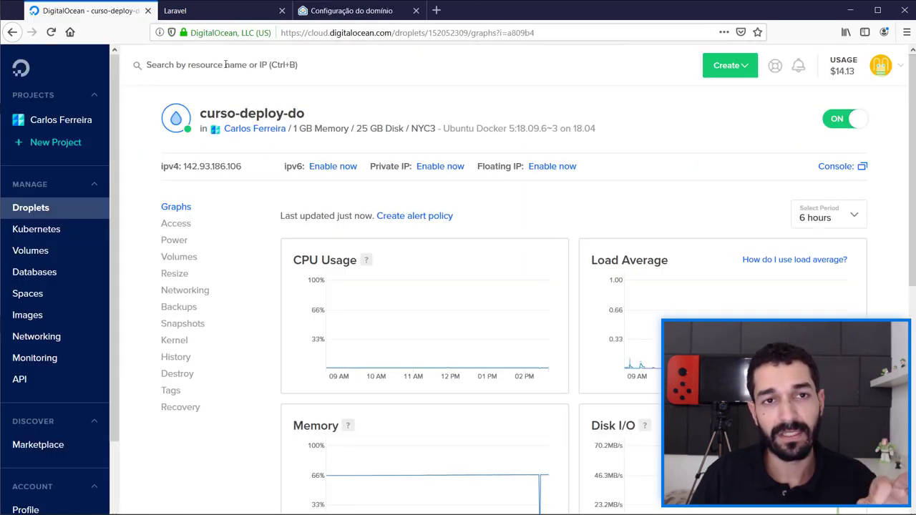
Open the carlosfgti.website domain's DNS records under DigitalOcean Networking
left_click(37, 338)
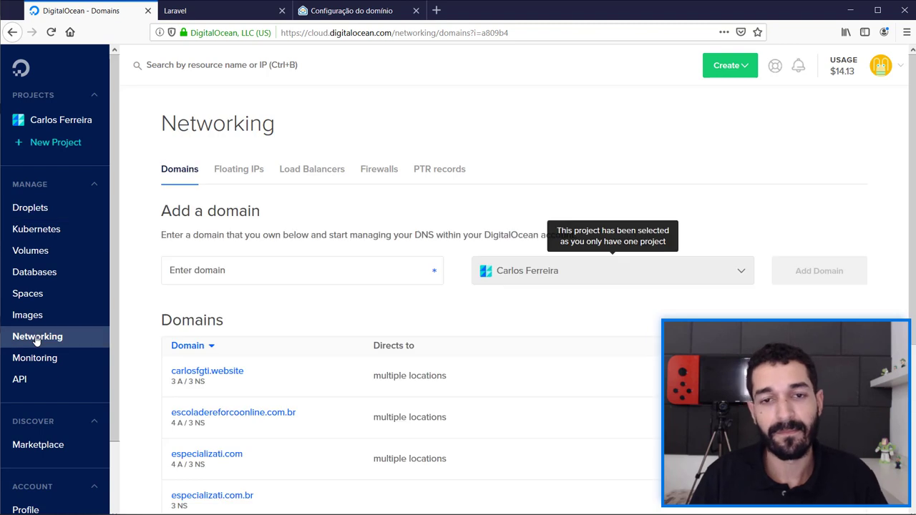
left_click(206, 366)
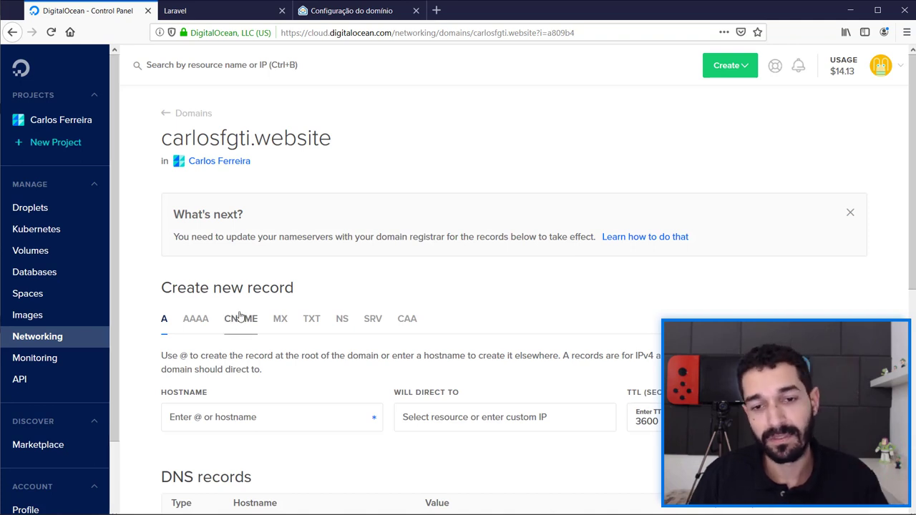
Start a CNAME record in DigitalOcean and paste Zoho's code zb15644228 into its fields
left_click(333, 12)
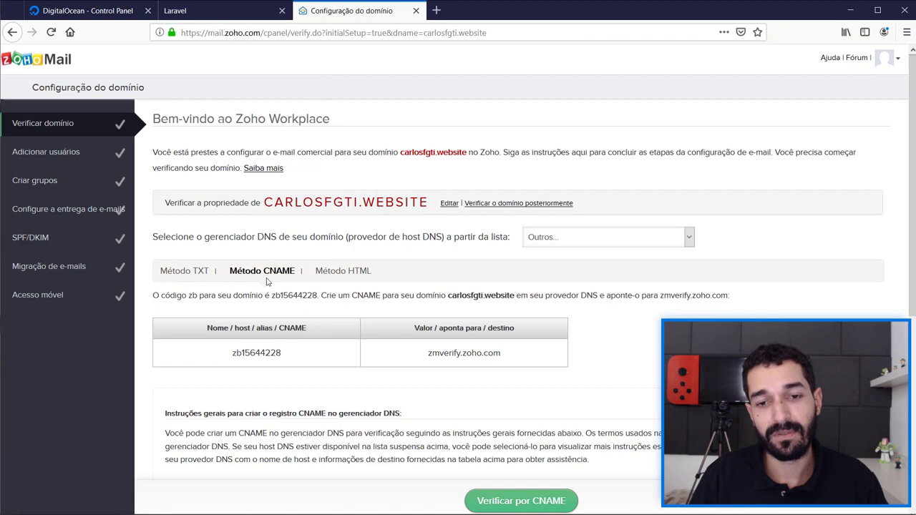
left_click(88, 14)
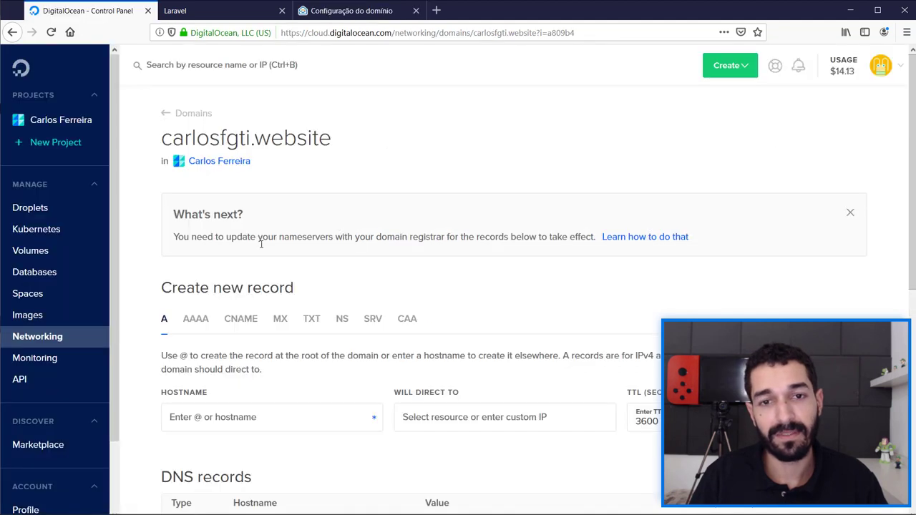
left_click(240, 319)
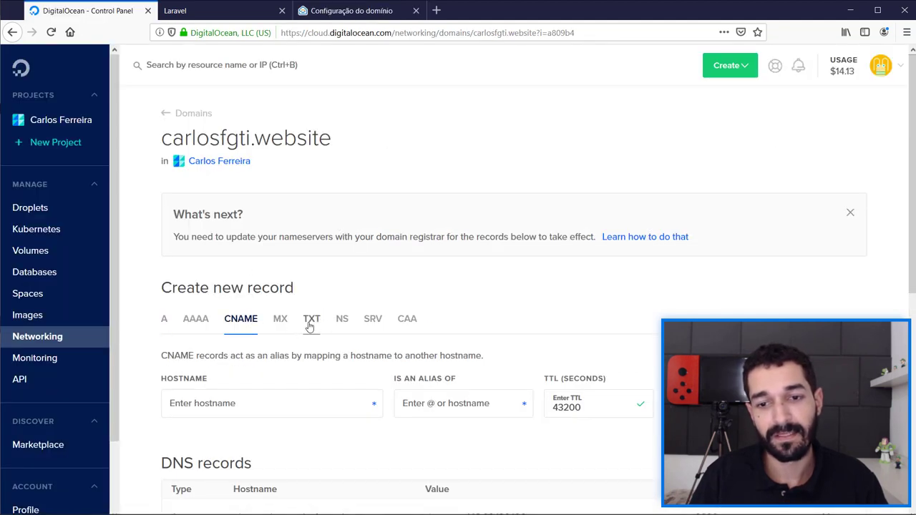
left_click(339, 17)
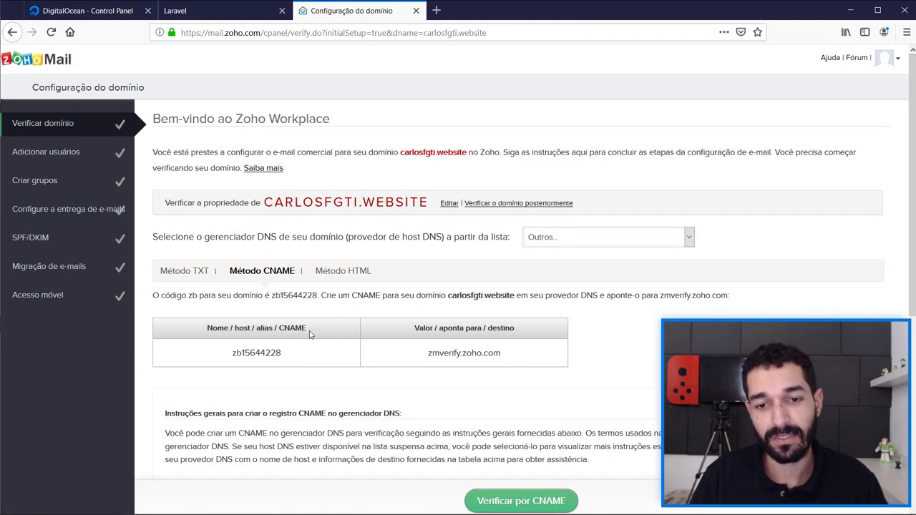
double_click(242, 353)
key("ctrl+c")
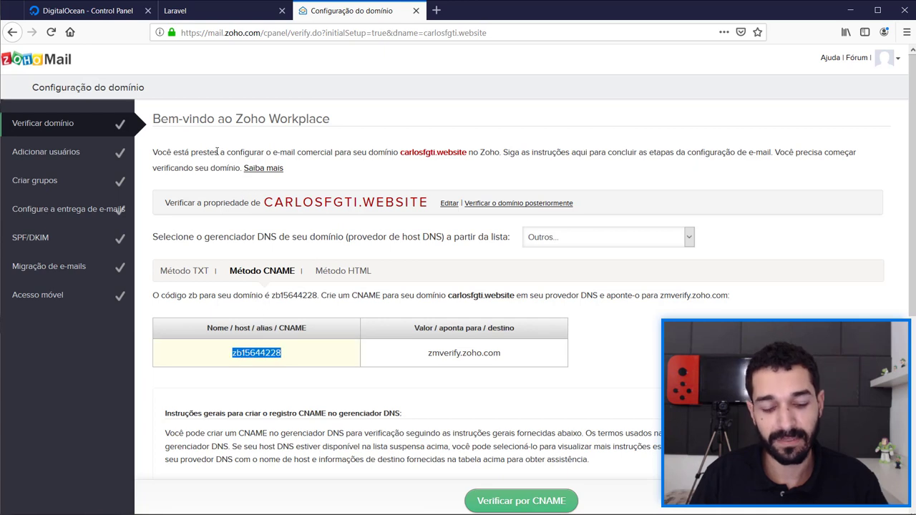
left_click(86, 11)
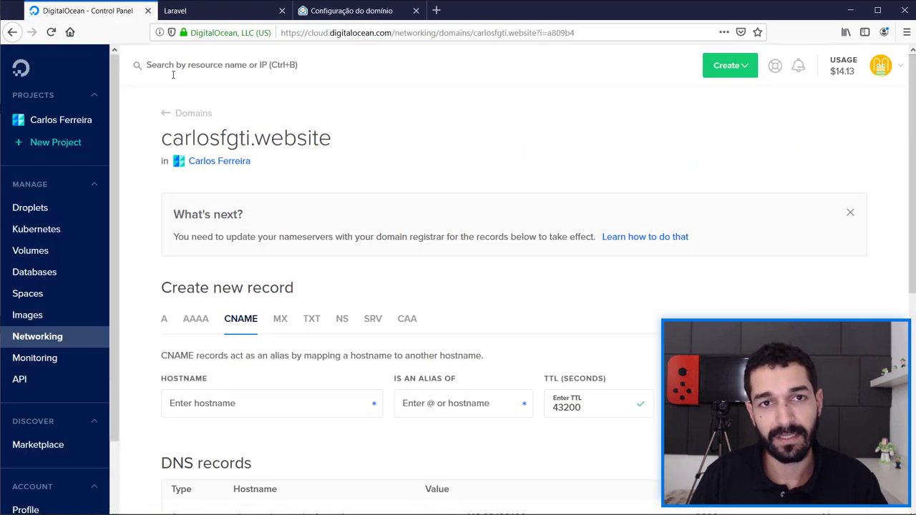
left_click(235, 406)
key("ctrl+v")
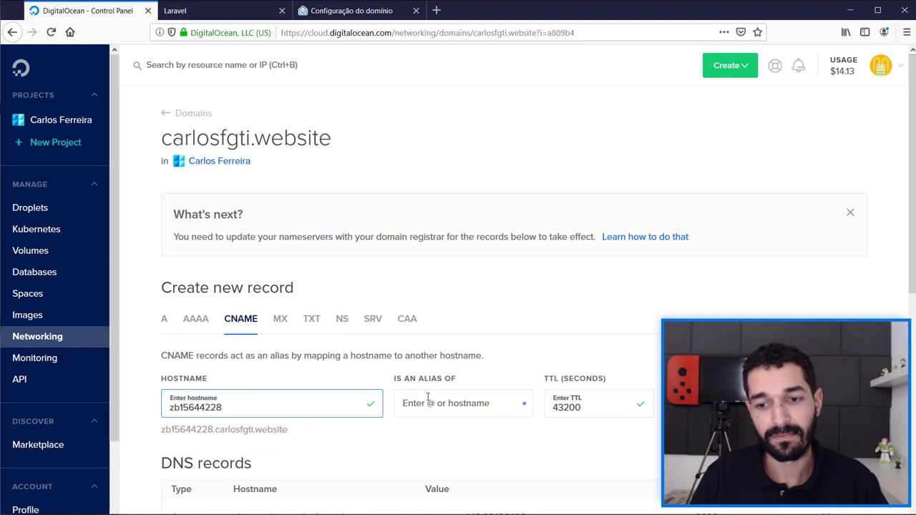
left_click(460, 404)
key("ctrl+v")
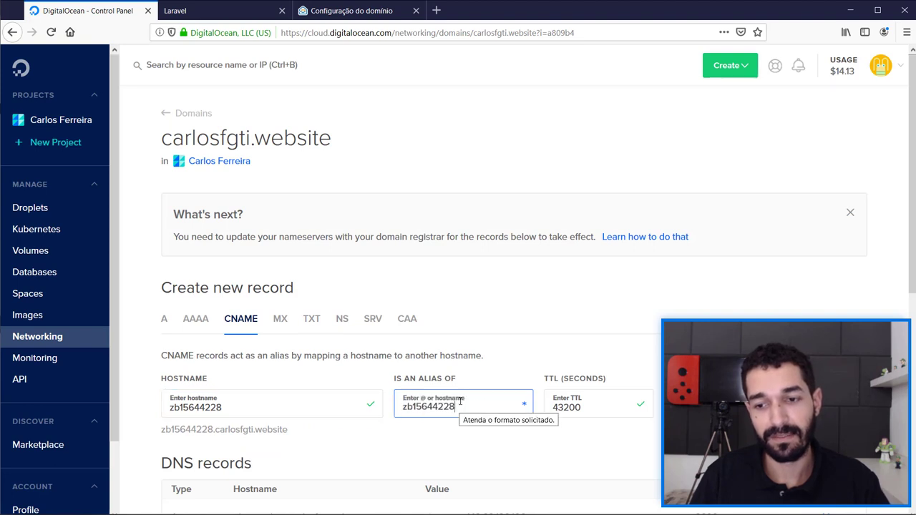
Copy zmverify.zoho.com from Zoho and paste it as the record's alias target
key("ctrl+shift+Tab")
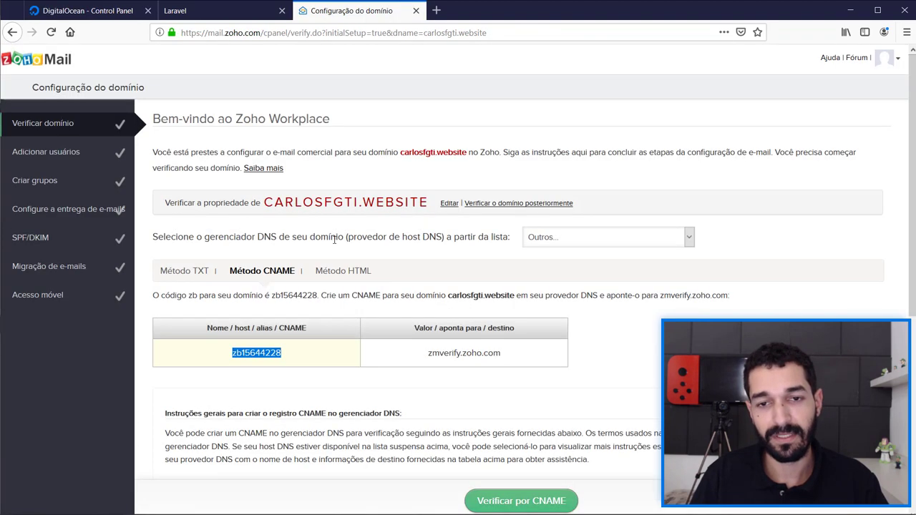
left_click_drag(426, 355, 513, 356)
key("ctrl+c")
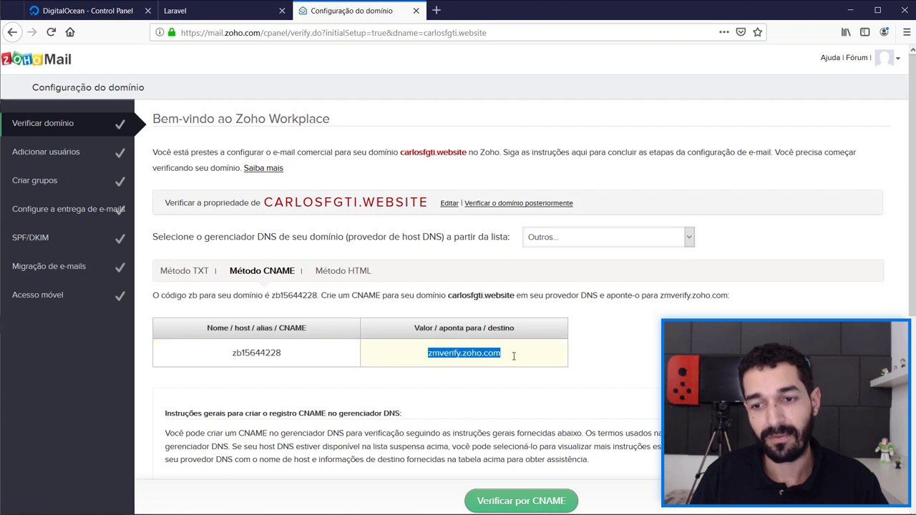
key("ctrl+shift+Tab")
key("ctrl+shift+Tab")
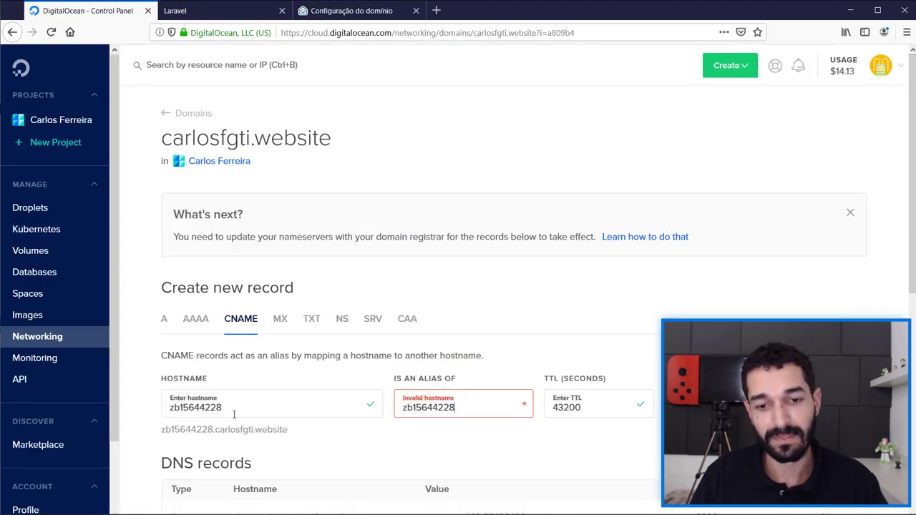
left_click(237, 409)
key("ctrl+a")
key("ctrl+v")
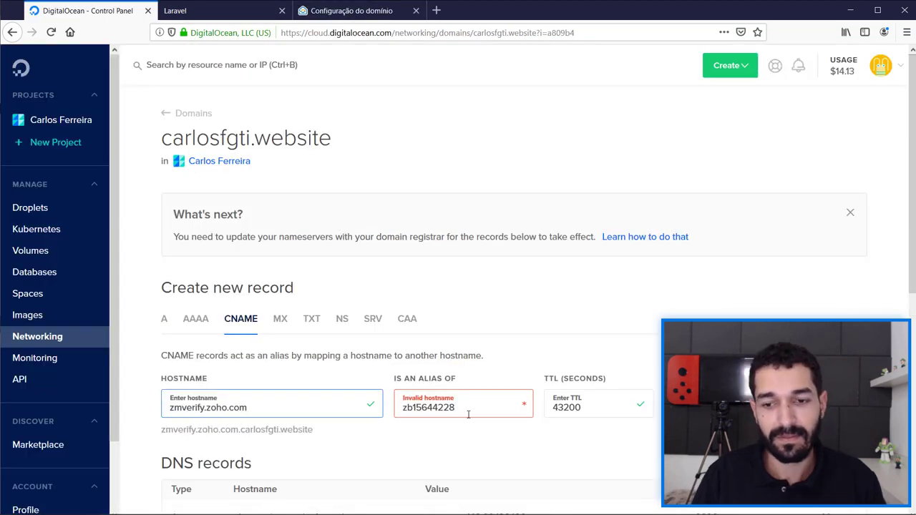
left_click(483, 408)
key("ctrl+a")
key("ctrl+v")
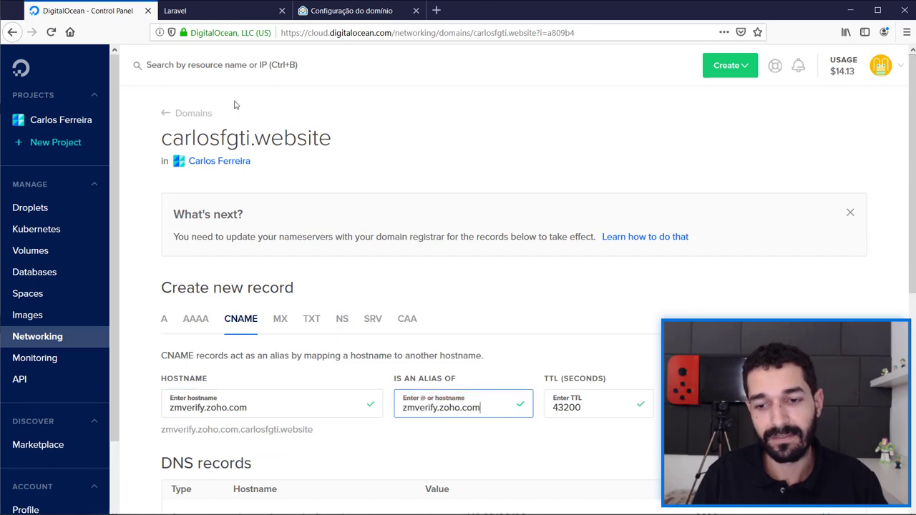
Recopy zb15644228 from Zoho and restore it as the CNAME record's hostname
left_click(329, 11)
left_click(259, 353)
key("ctrl+c")
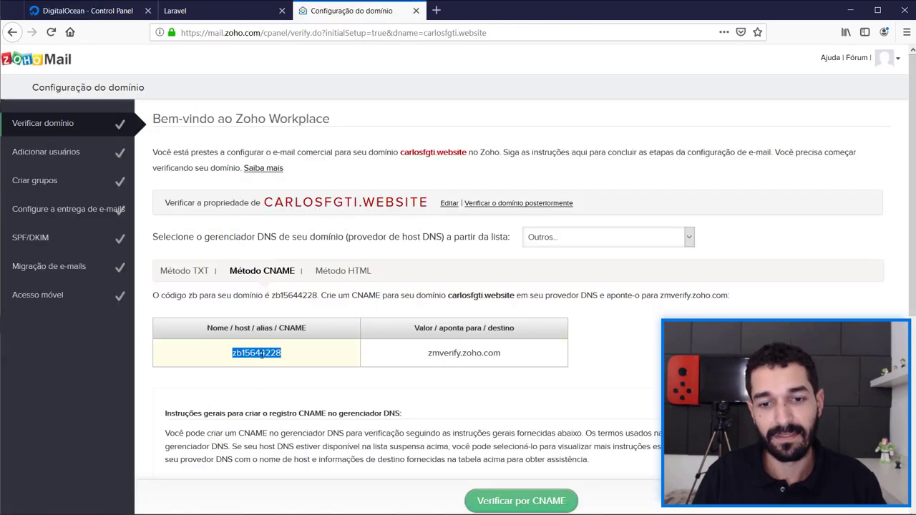
key("ctrl+Tab")
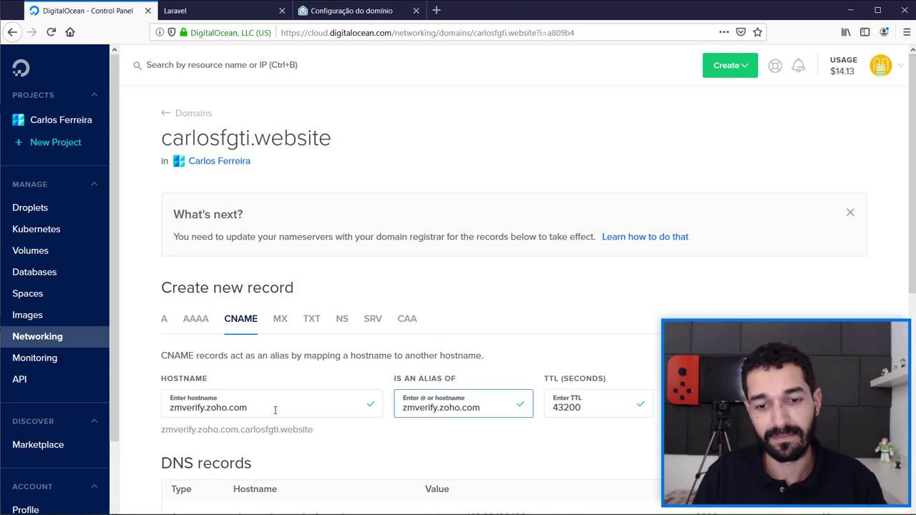
left_click(273, 408)
key("ctrl+a")
key("ctrl+v")
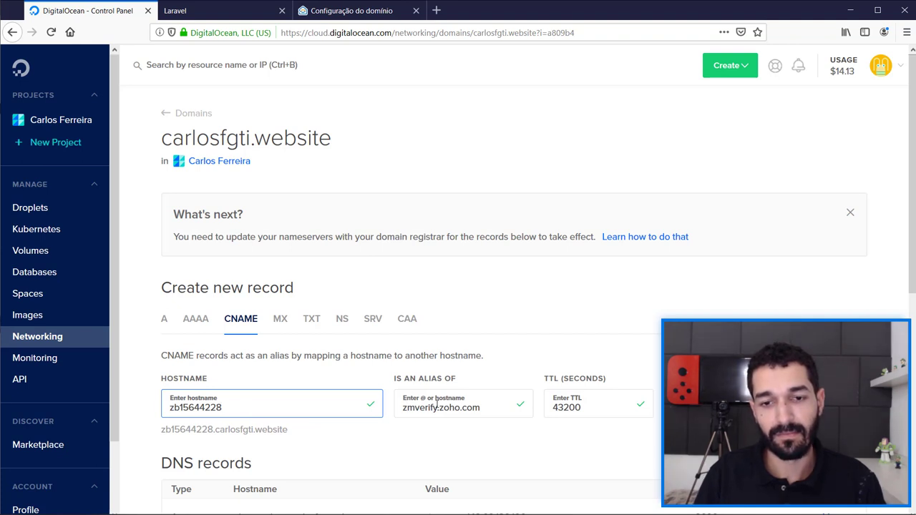
Switch DigitalOcean to a TXT record, view Zoho's TXT method, and enter @ as hostname
left_click(312, 321)
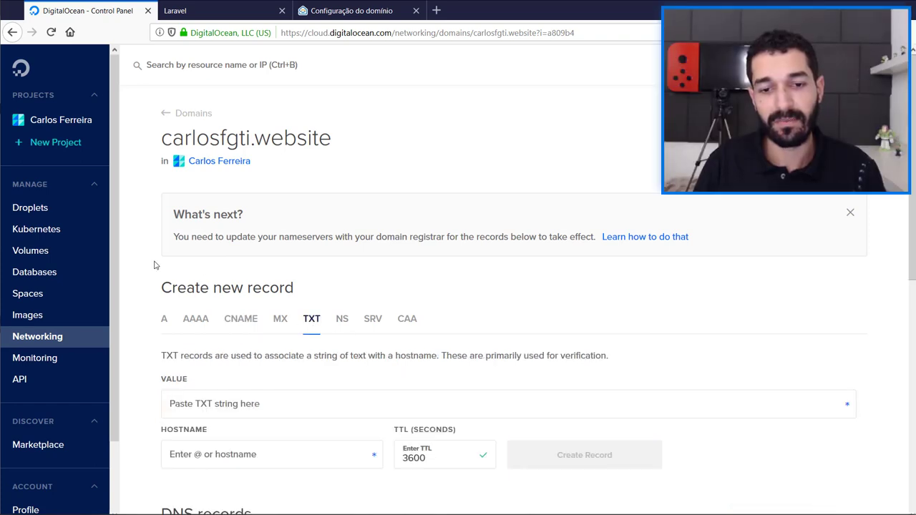
left_click(350, 11)
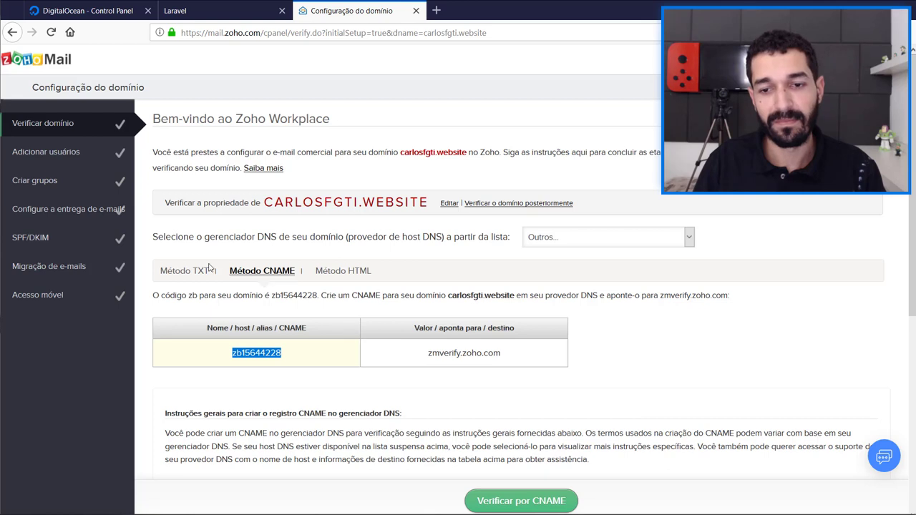
left_click(187, 272)
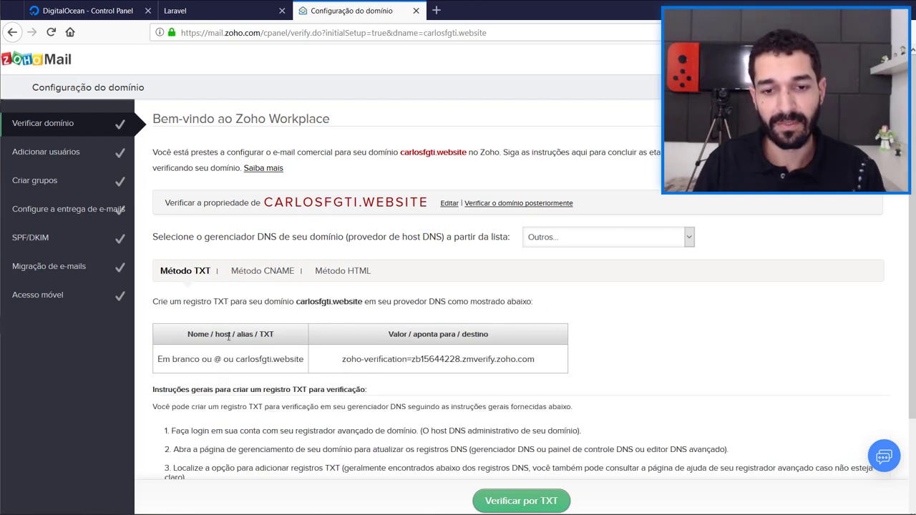
triple_click(217, 358)
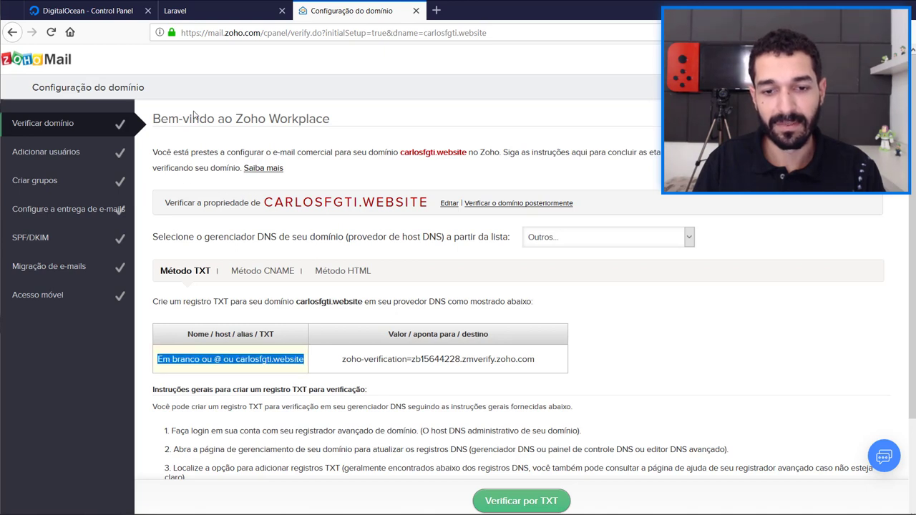
key("ctrl+shift+Tab")
key("ctrl+shift+Tab")
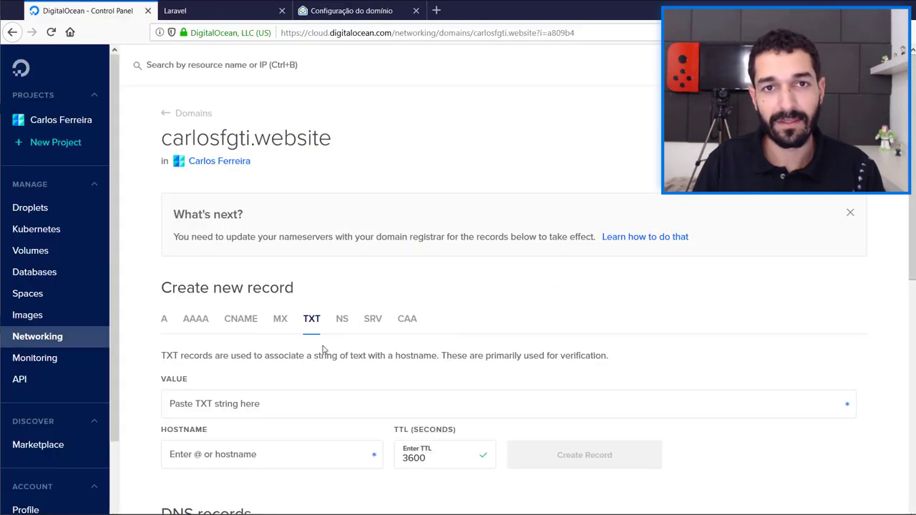
scroll(301, 355, "down", 2)
left_click(205, 388)
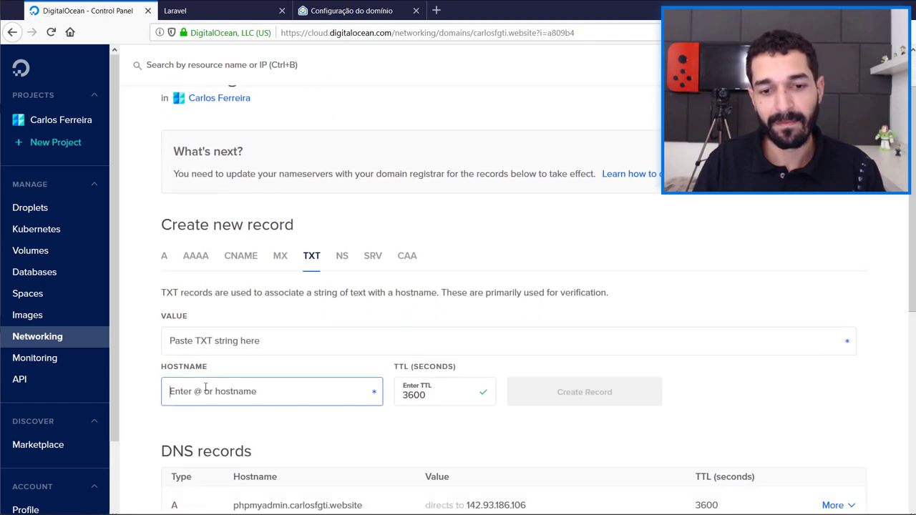
type("@")
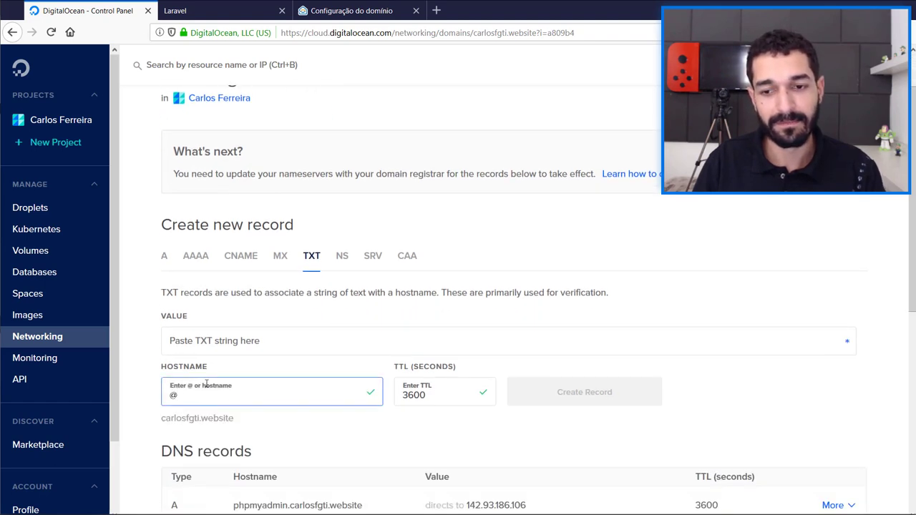
Paste the zoho-verification=zb15644228.zmverify.zoho.com value and create the TXT record
left_click(343, 18)
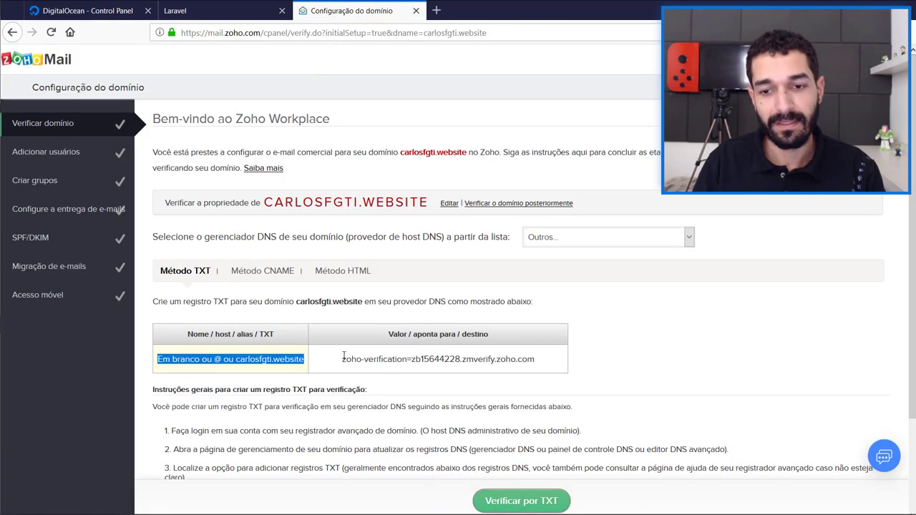
left_click_drag(344, 355, 554, 358)
key("ctrl+c")
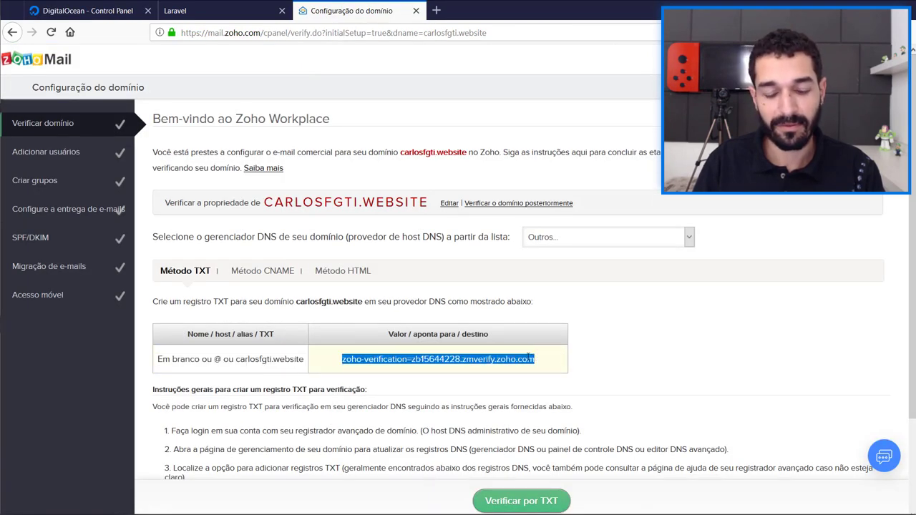
key("ctrl+1")
left_click(216, 343)
key("ctrl+v")
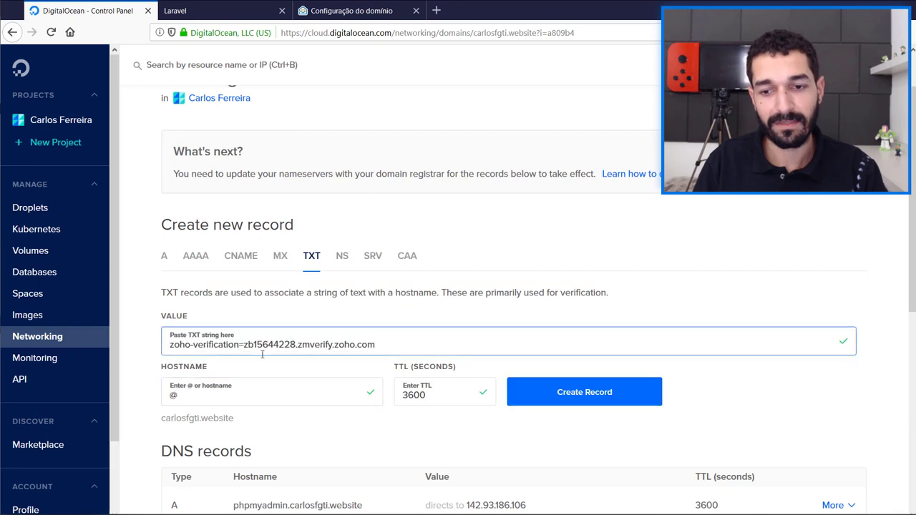
key("ctrl+3")
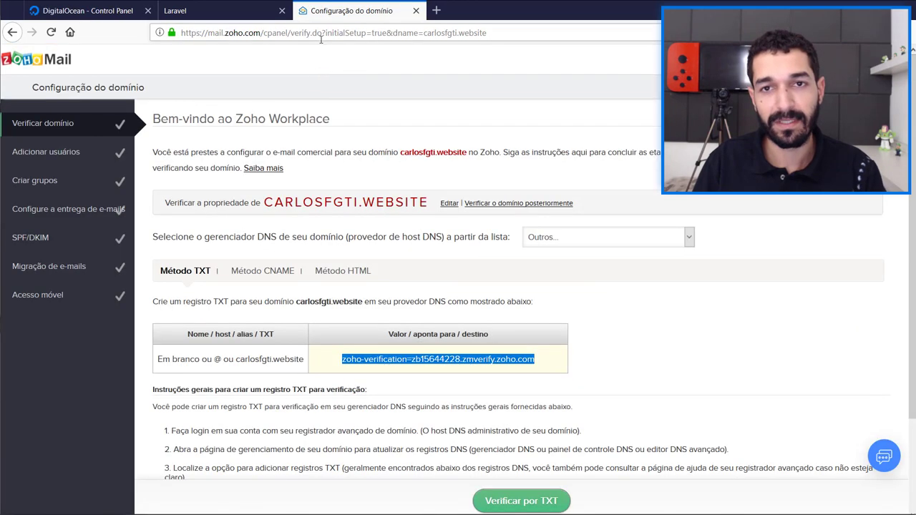
scroll(416, 372, "down", 2)
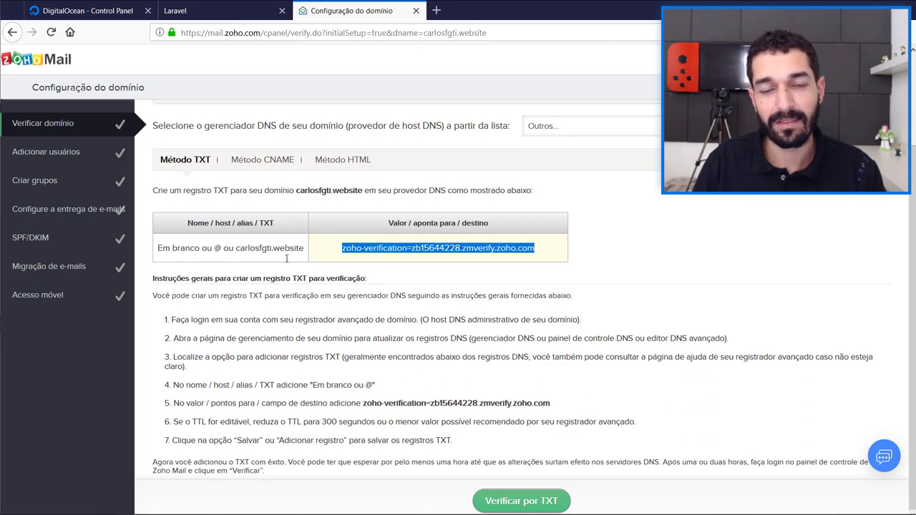
key("ctrl+1")
left_click(572, 386)
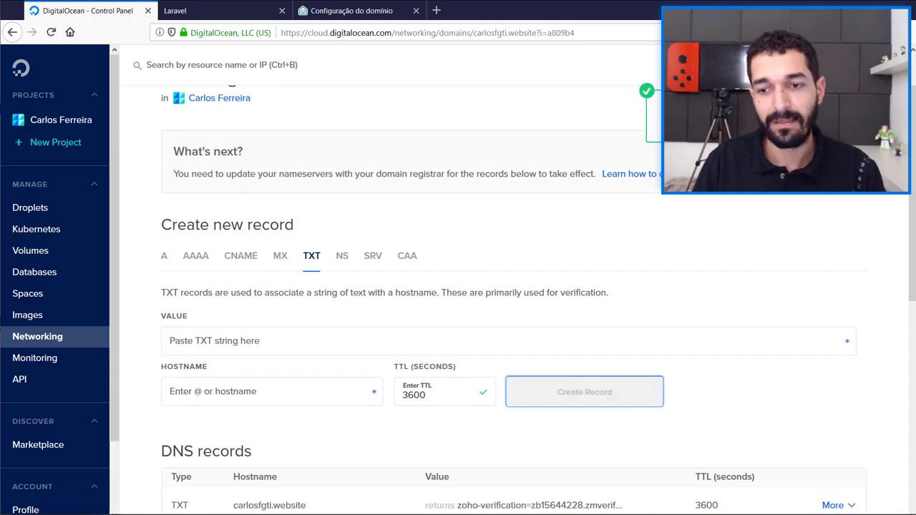
Check the new TXT record is listed, then run Zoho's TXT verification for carlosfgti.website
scroll(193, 284, "down", 3)
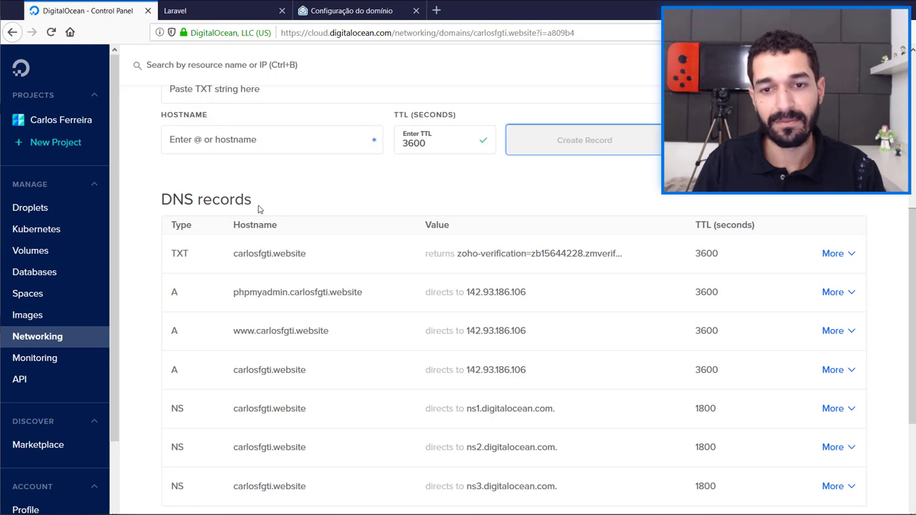
left_click(315, 13)
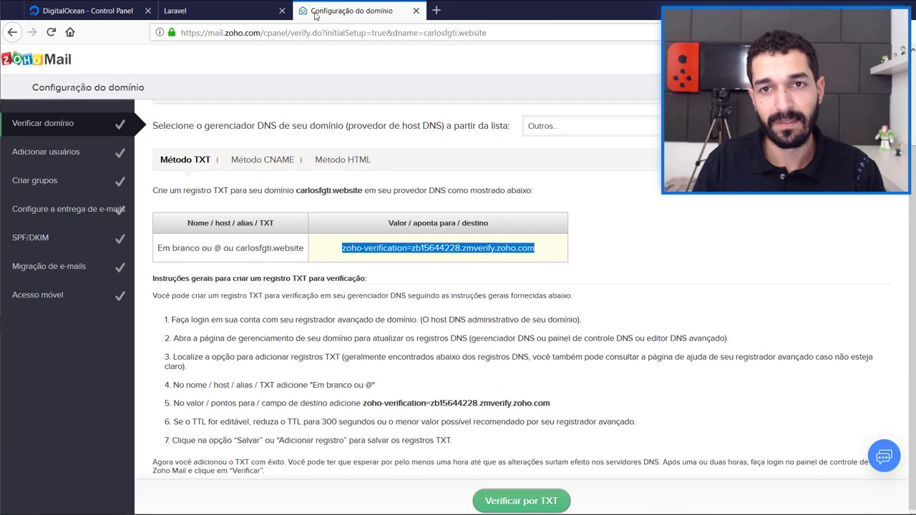
left_click(530, 504)
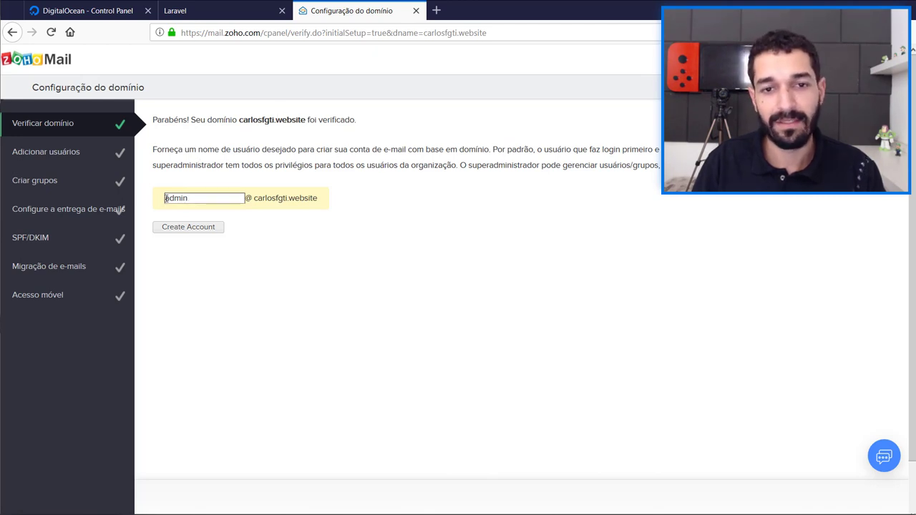
Change the first mailbox username from 'admin' to 'contato' and create the account
left_click_drag(164, 198, 220, 212)
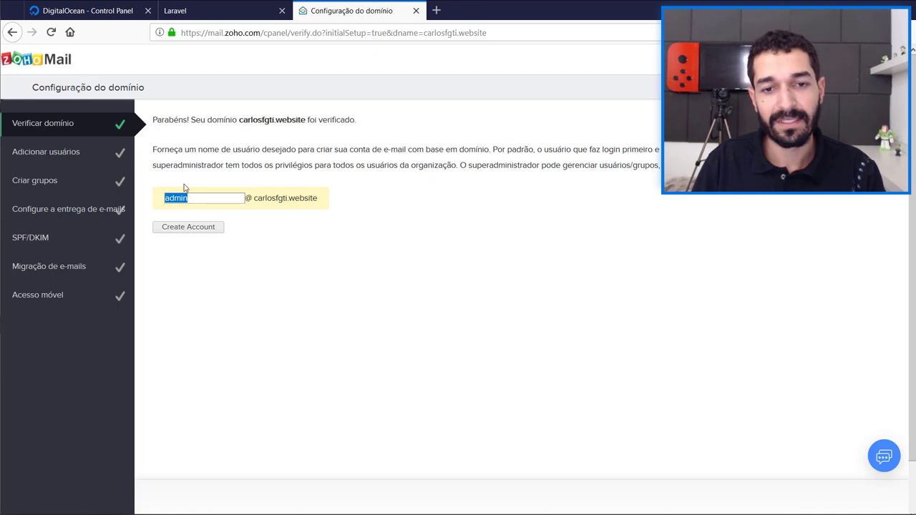
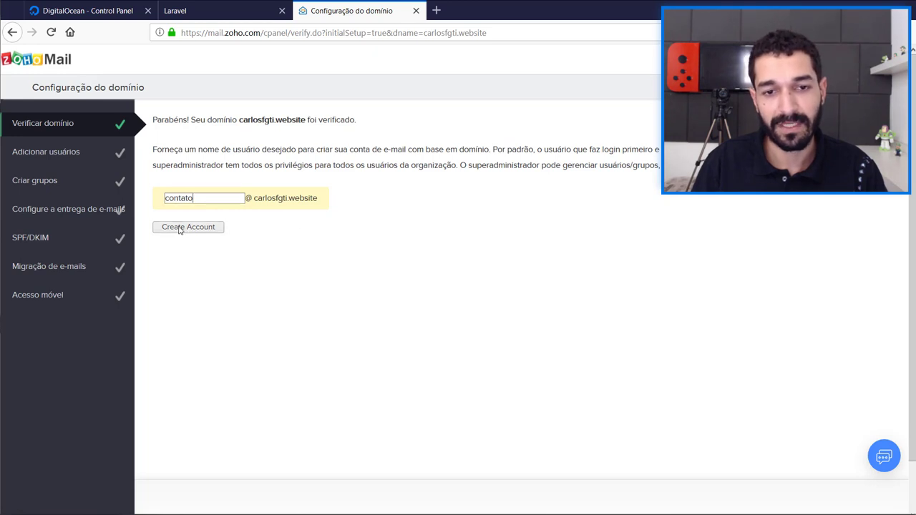
left_click(179, 228)
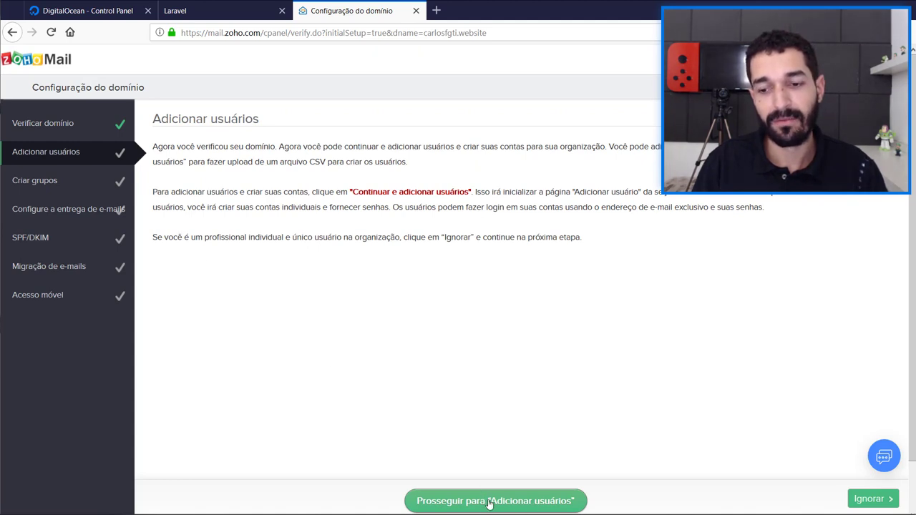
In Adicionar usuários, enter the user's first name, surname, e-mail username and password twice
left_click(490, 501)
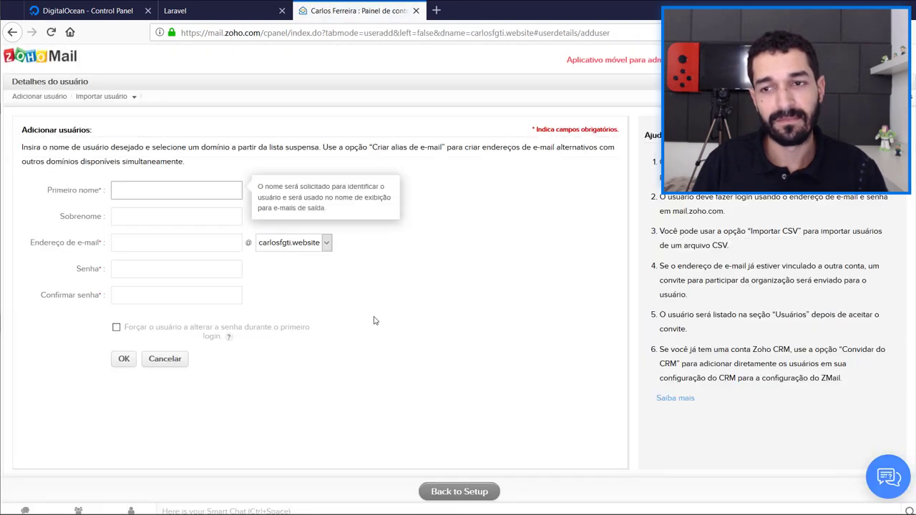
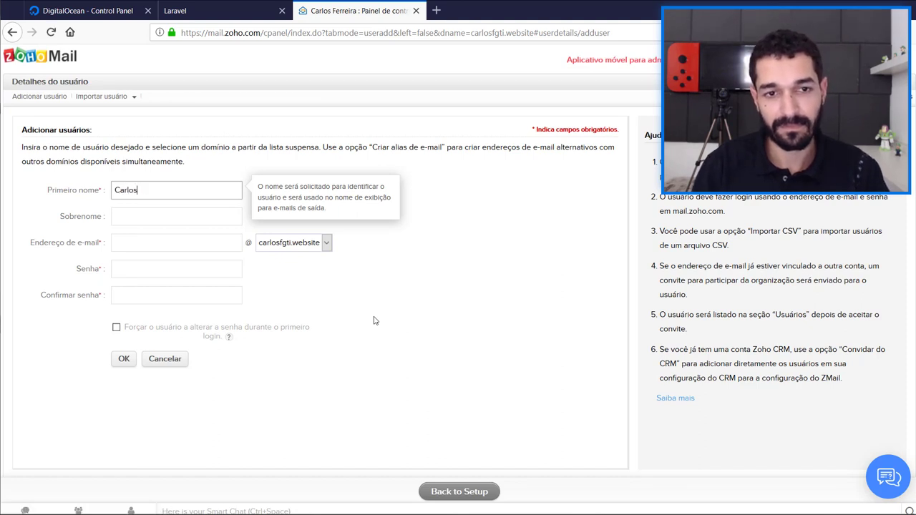
key("Tab")
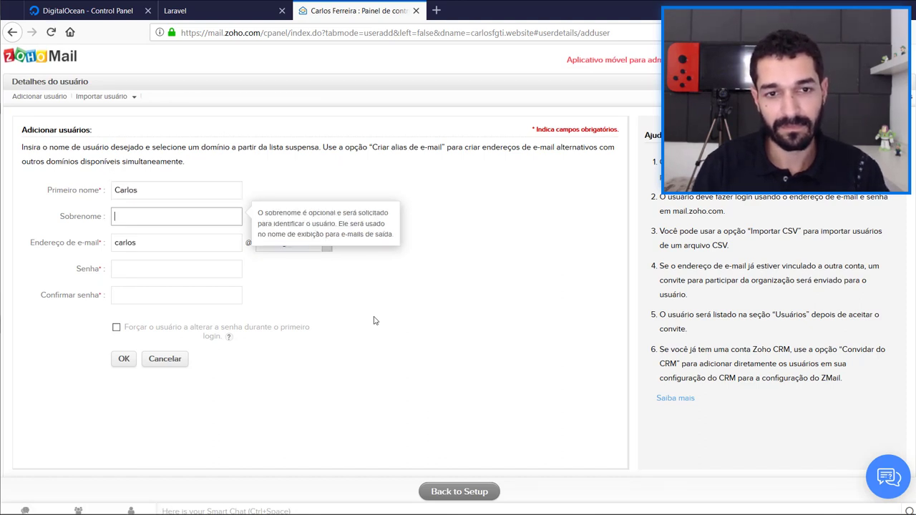
key("Tab")
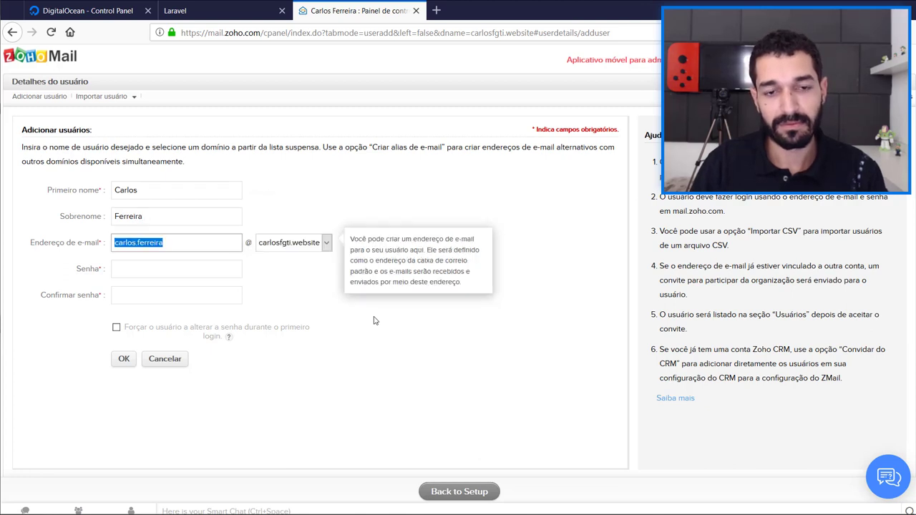
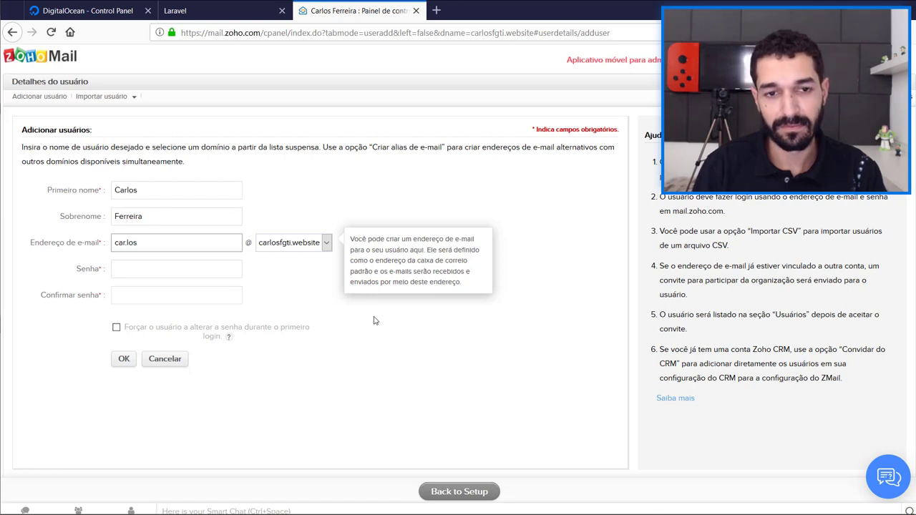
key("Tab")
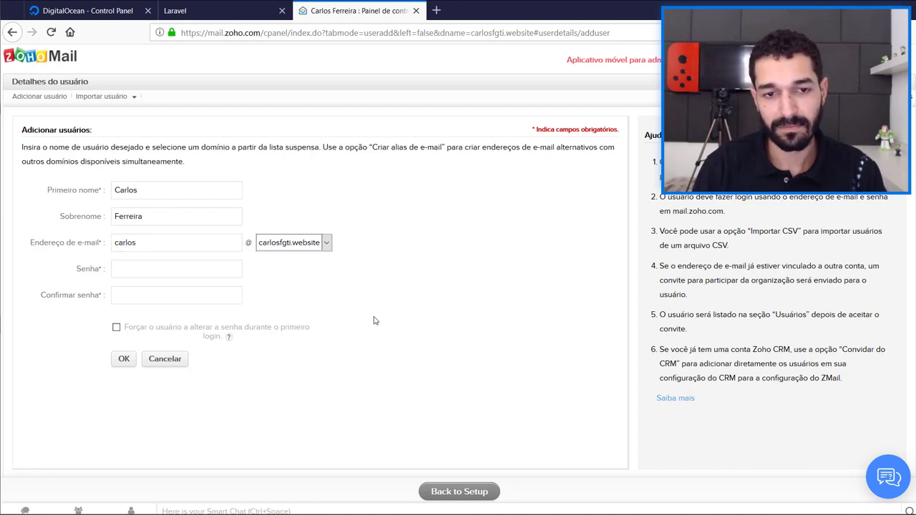
key("Tab")
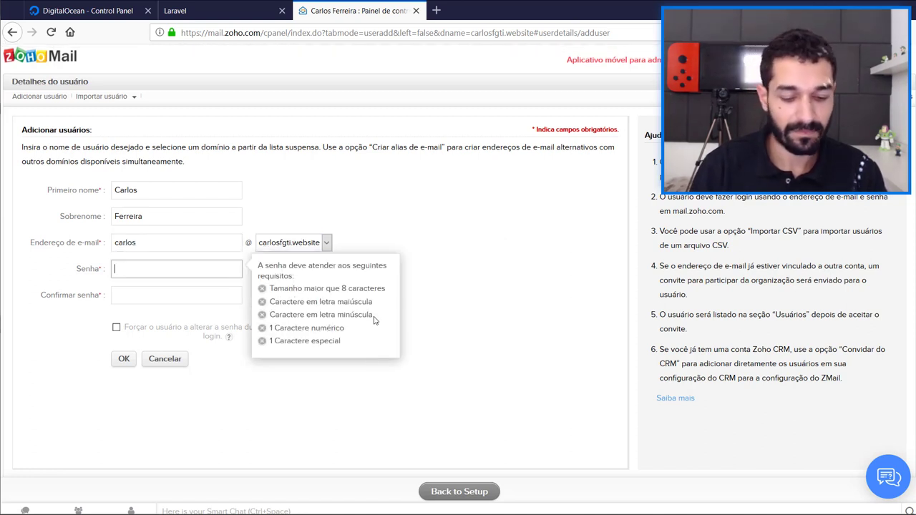
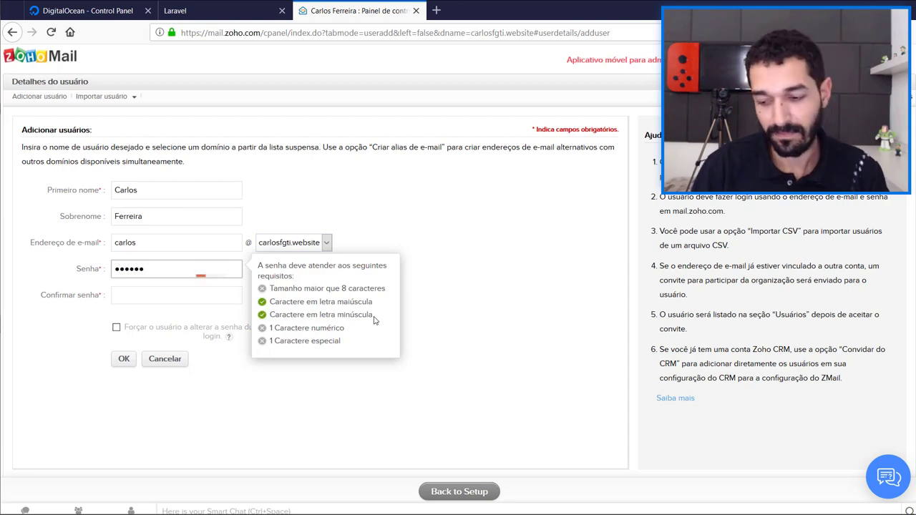
key("Tab")
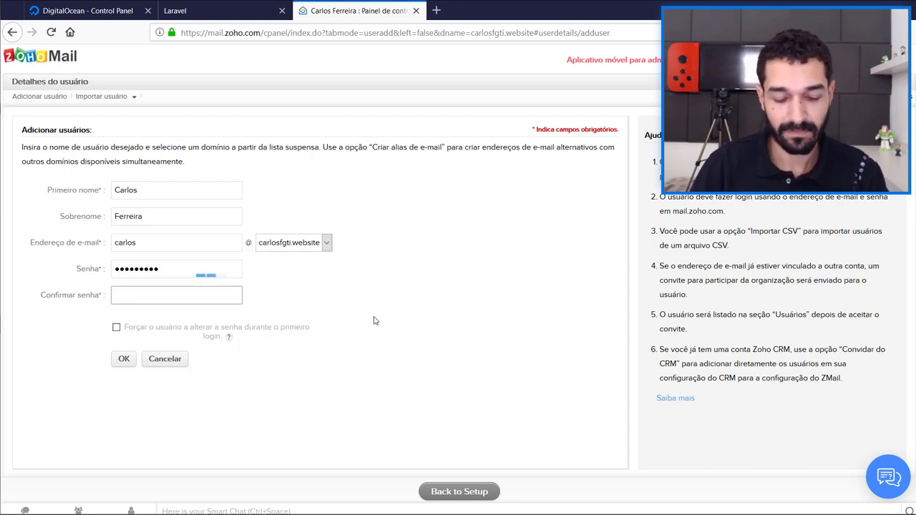
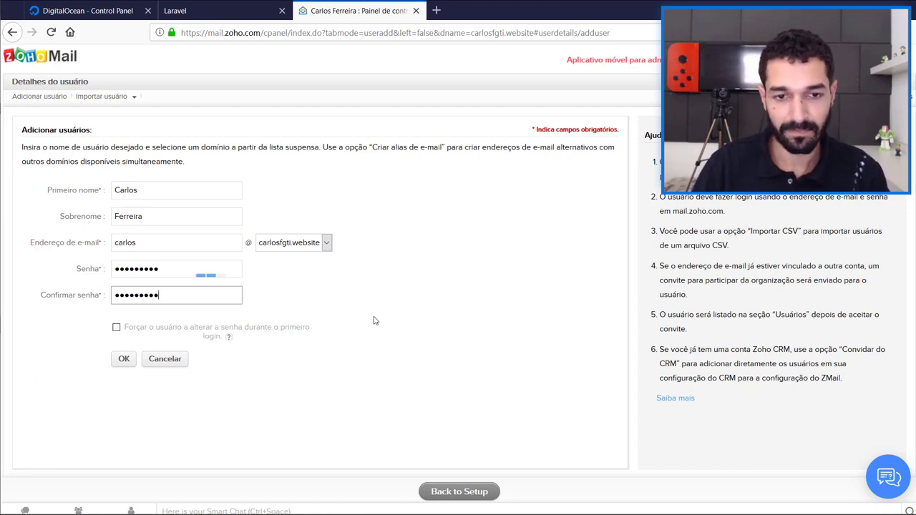
Add the user to the organisation, then return to the setup wizard's Grupos step
left_click(125, 358)
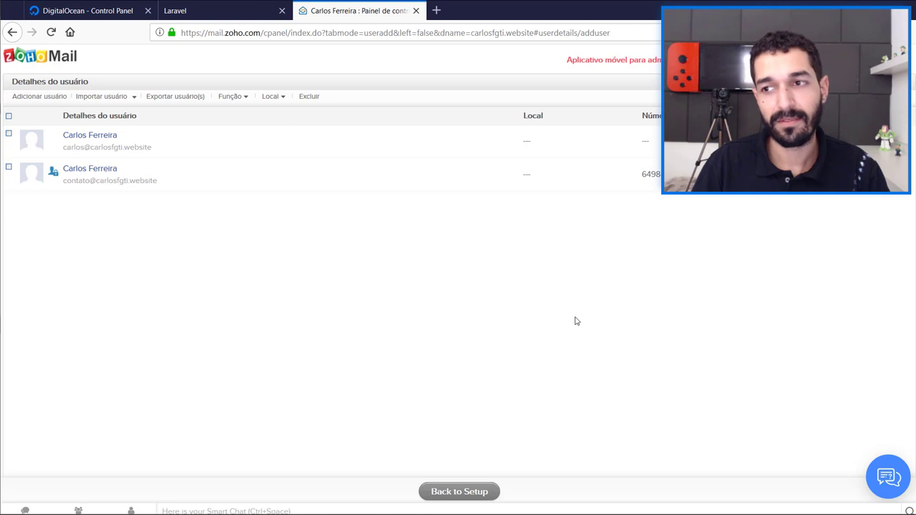
left_click(445, 492)
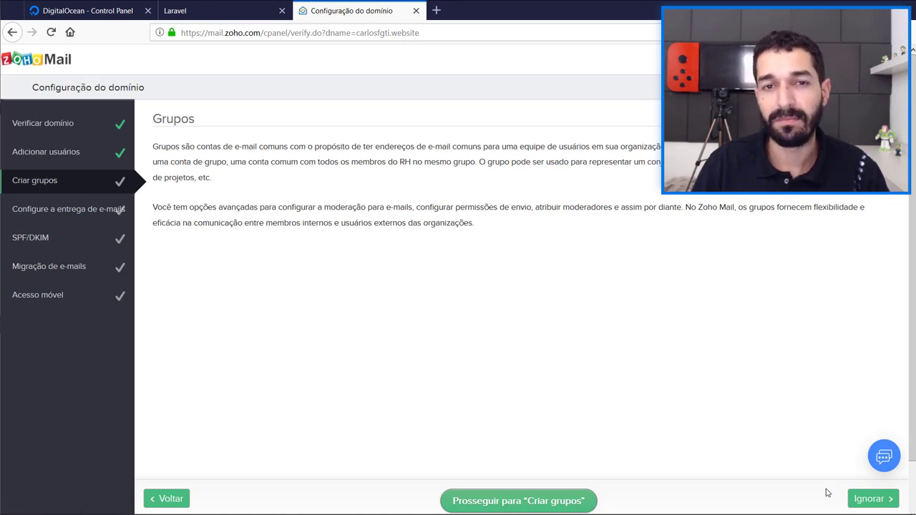
Skip the groups step and switch DigitalOcean's new record form to MX
left_click(872, 499)
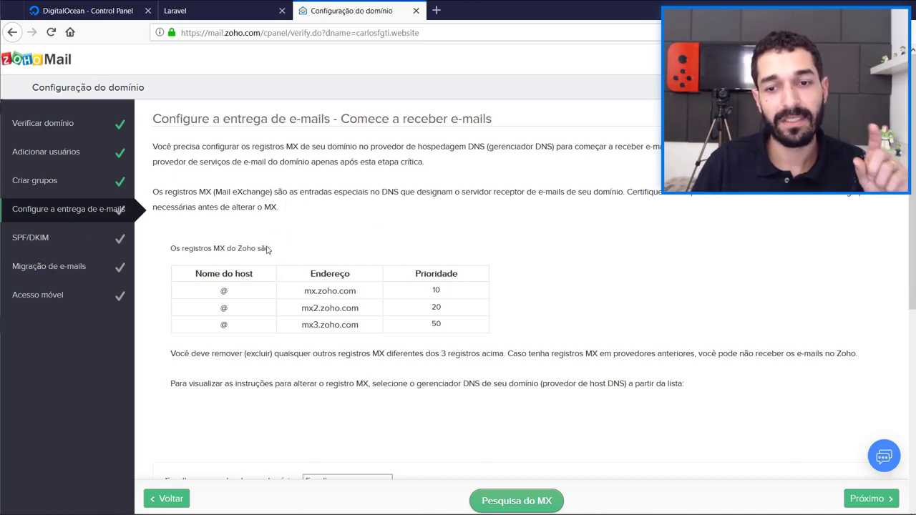
left_click_drag(181, 249, 242, 248)
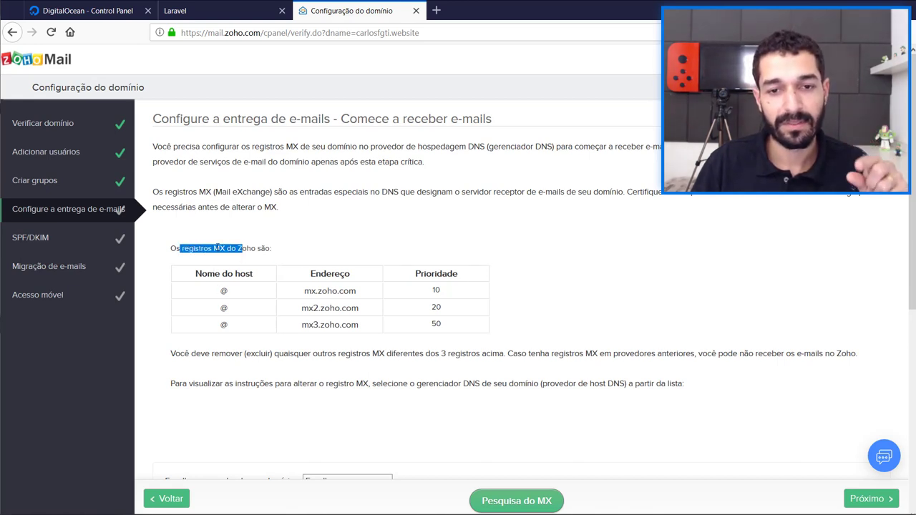
left_click(105, 16)
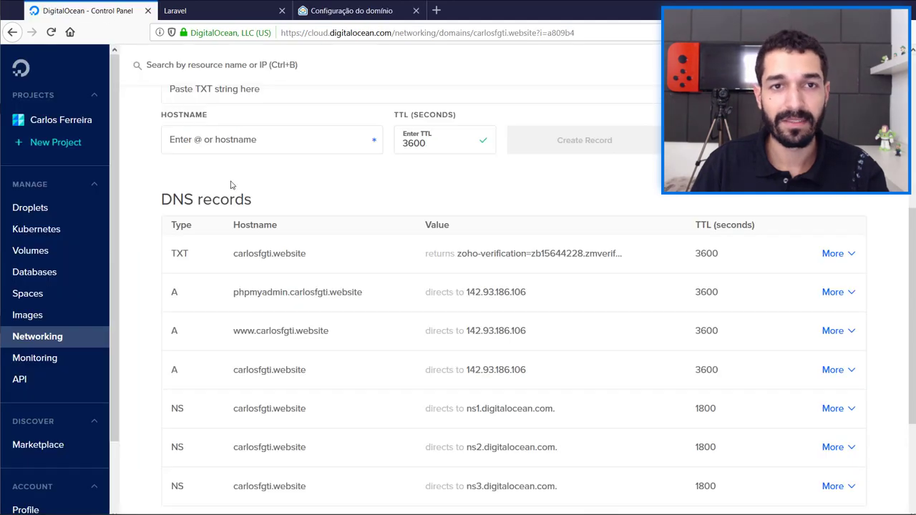
scroll(279, 192, "up", 3)
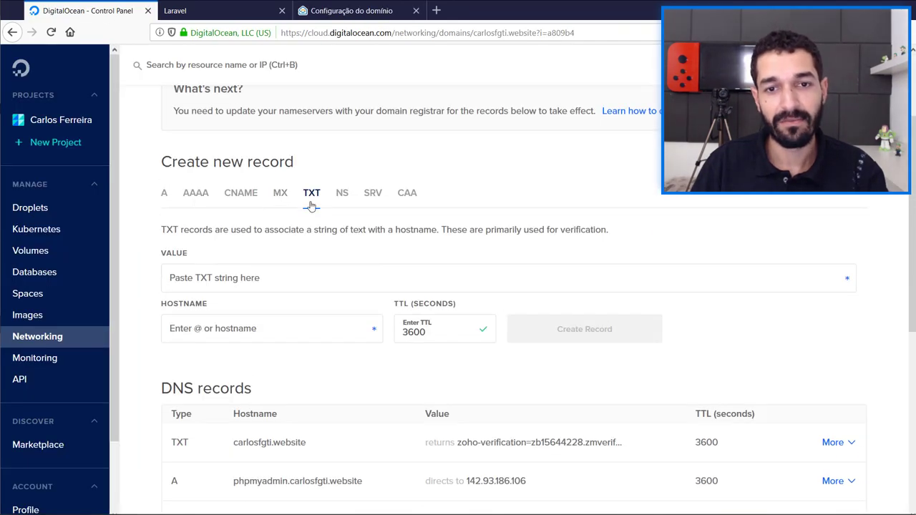
left_click(278, 207)
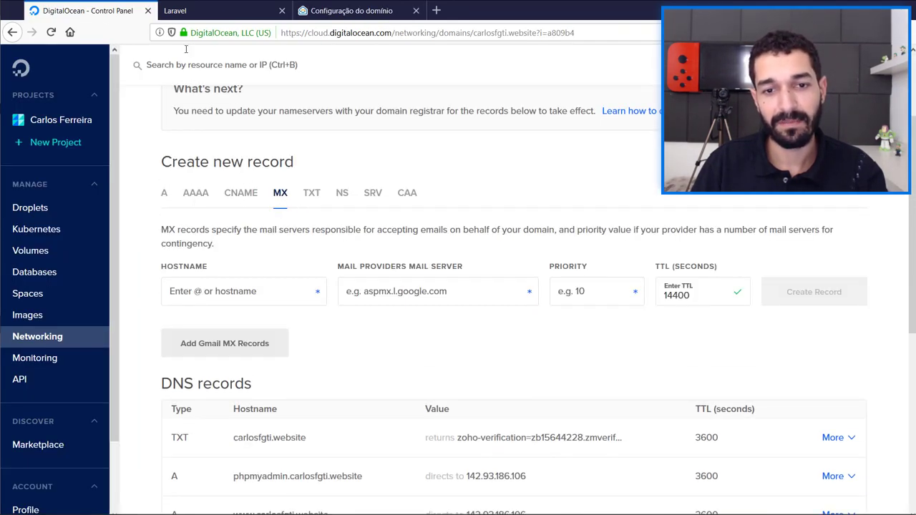
In Zoho's e-mail delivery step, select the mx.zoho.com address for copying
left_click(315, 16)
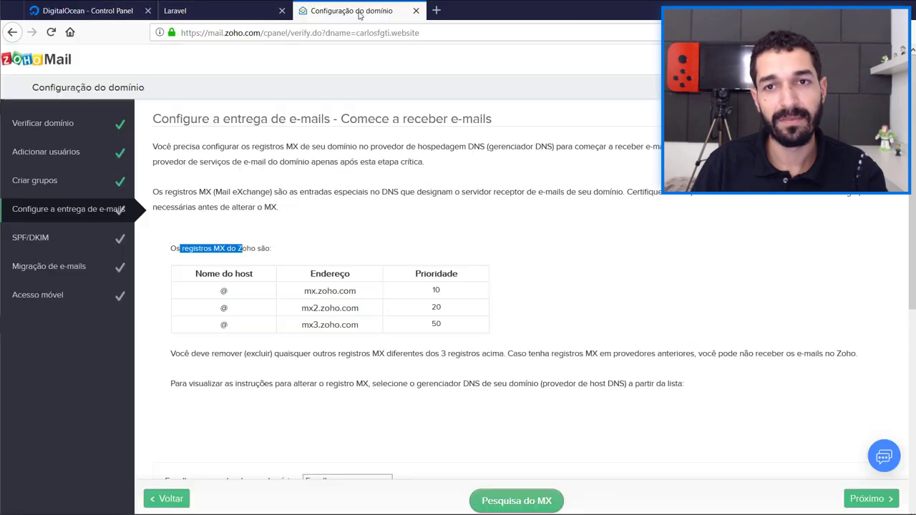
left_click_drag(315, 16, 229, 16)
scroll(383, 325, "down", 5)
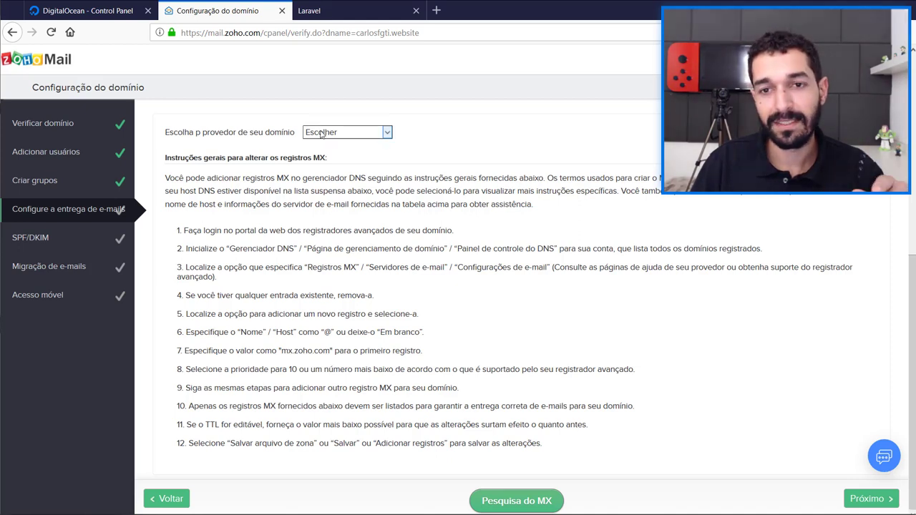
left_click(386, 132)
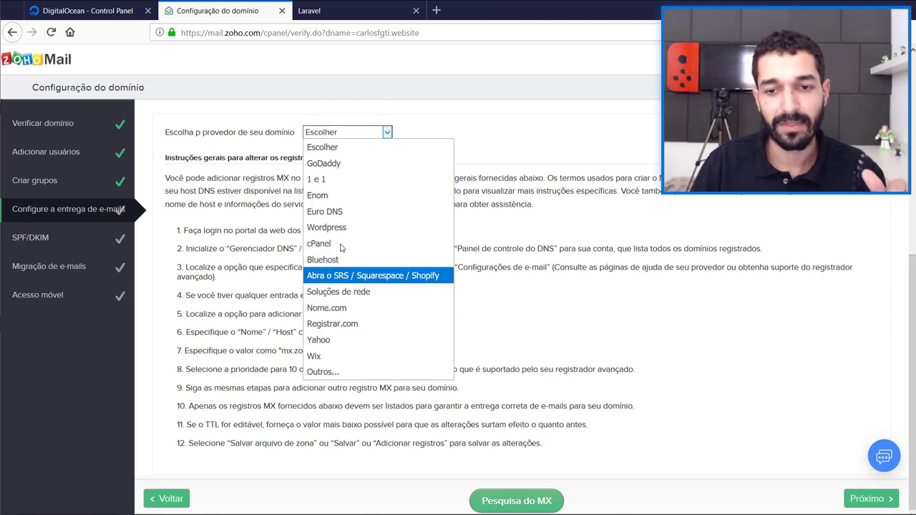
left_click(454, 209)
scroll(454, 209, "up", 5)
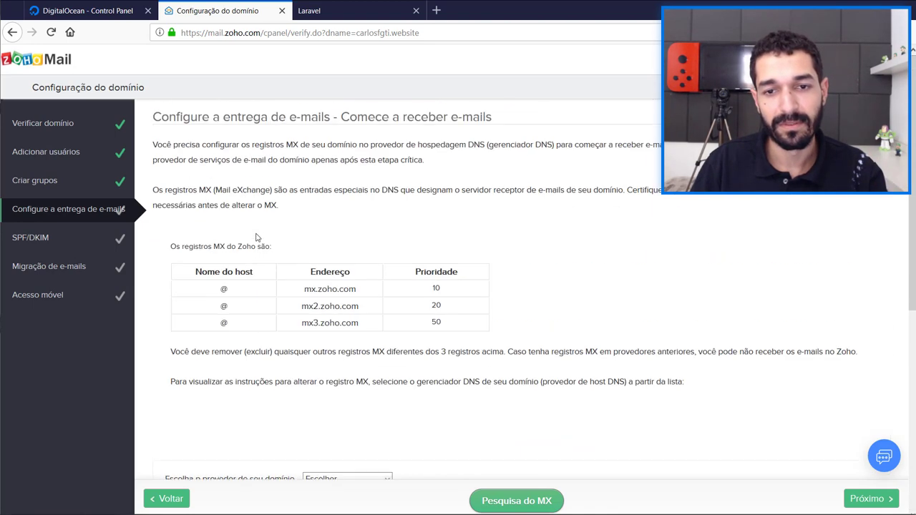
left_click_drag(305, 297, 364, 295)
key("ctrl+c")
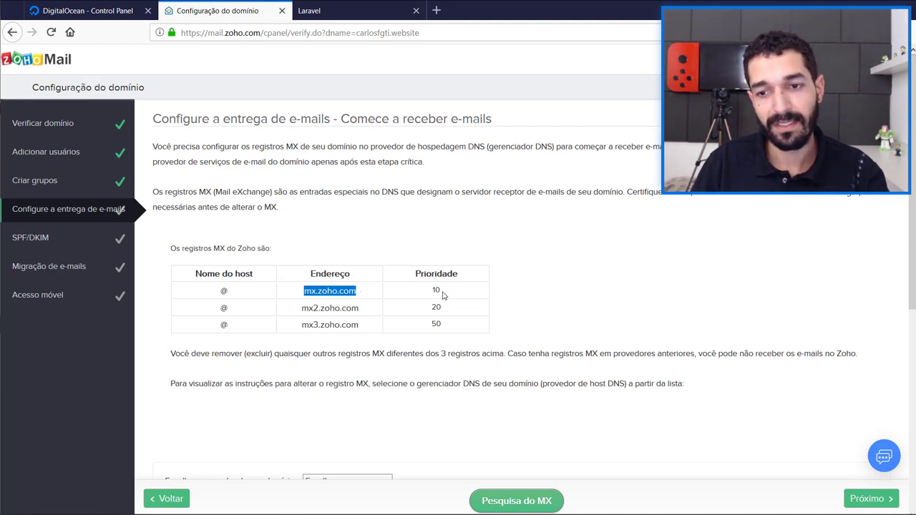
Create an MX record with hostname @ pointing to mx.zoho.com, priority 10
left_click(80, 11)
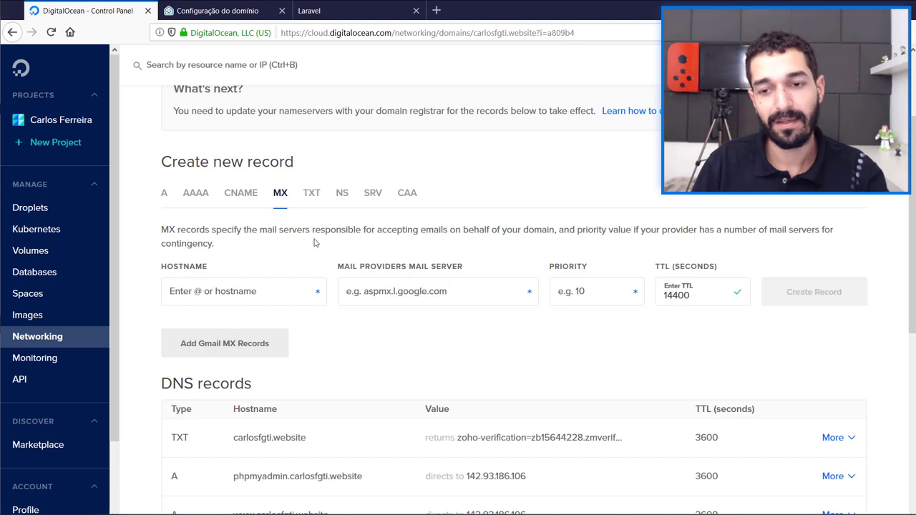
left_click(233, 300)
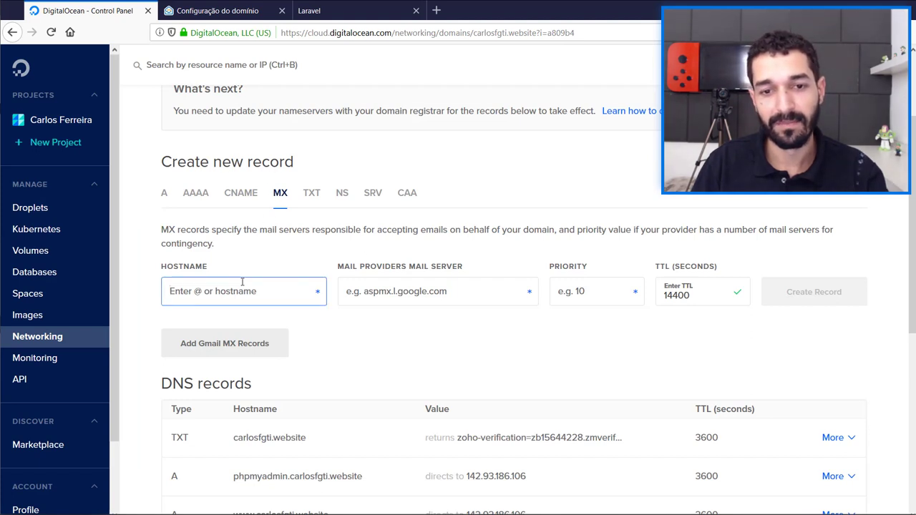
type("@")
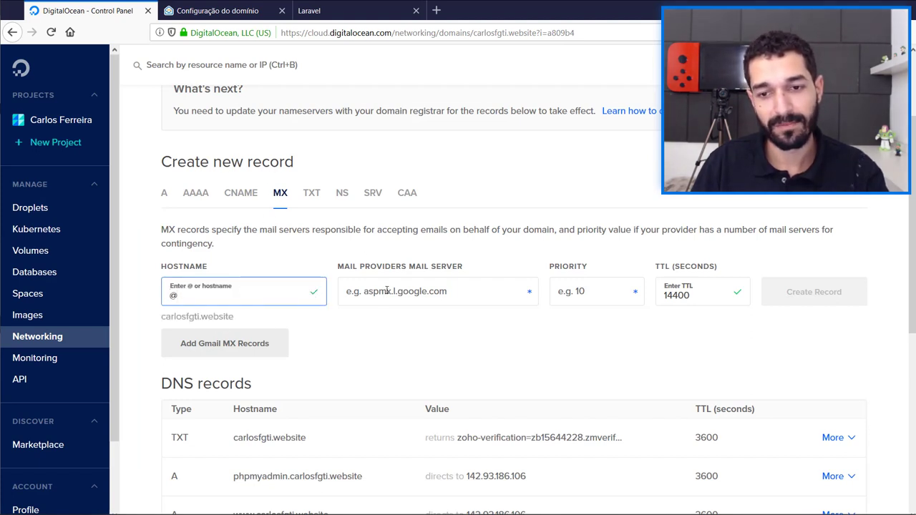
left_click(387, 290)
key("ctrl+v")
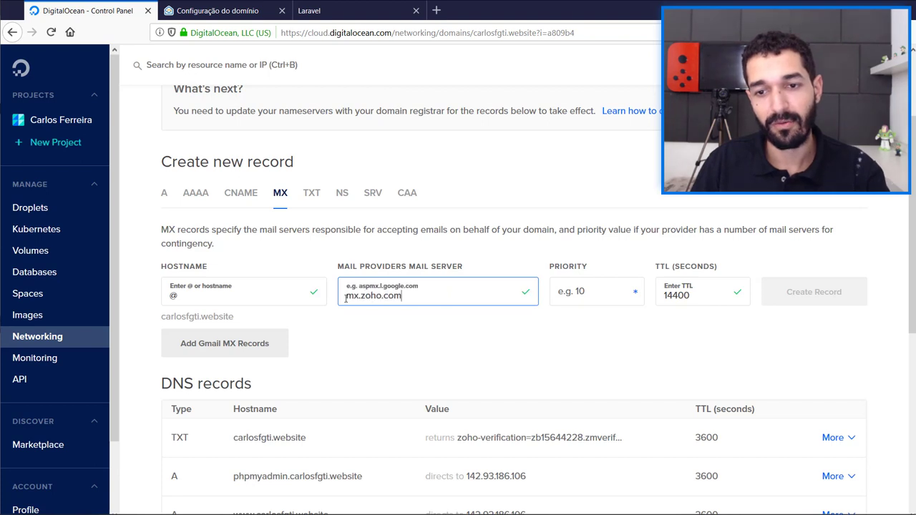
left_click(601, 291)
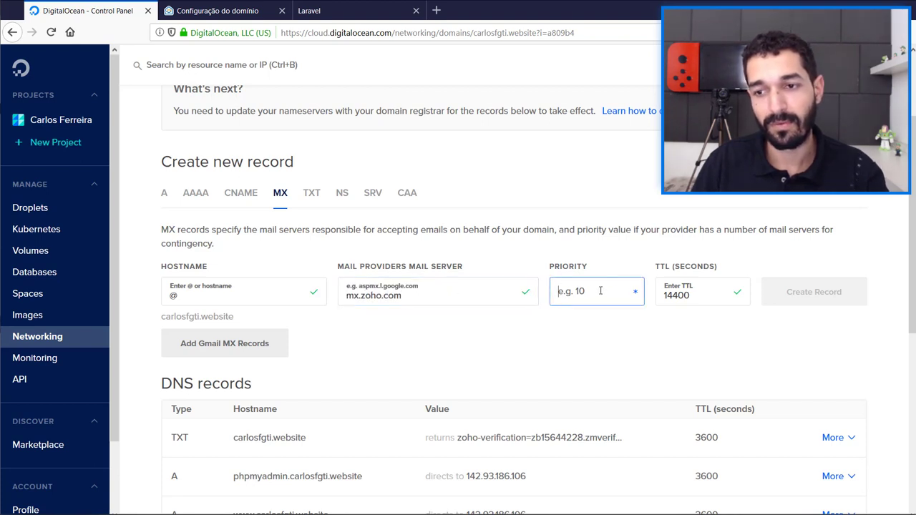
type("10")
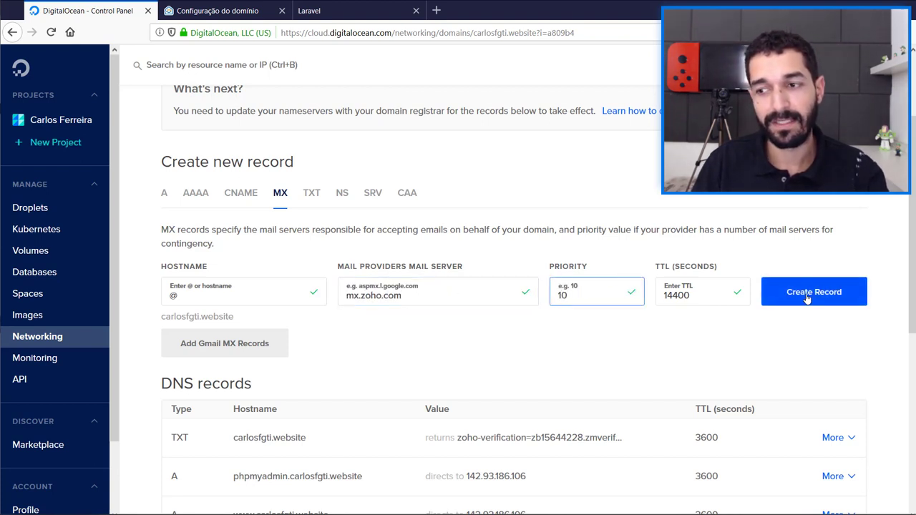
left_click(808, 299)
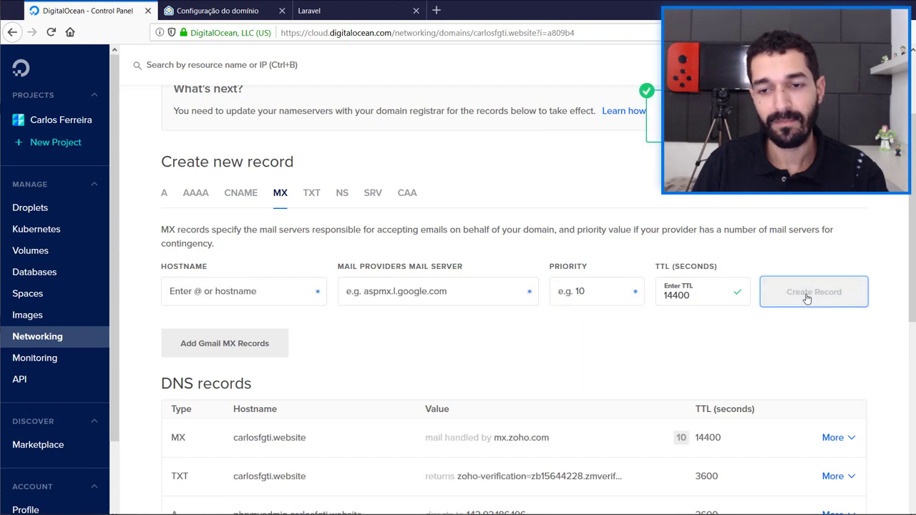
Copy mx2.zoho.com from Zoho and create an @ MX record with priority 20
left_click(242, 11)
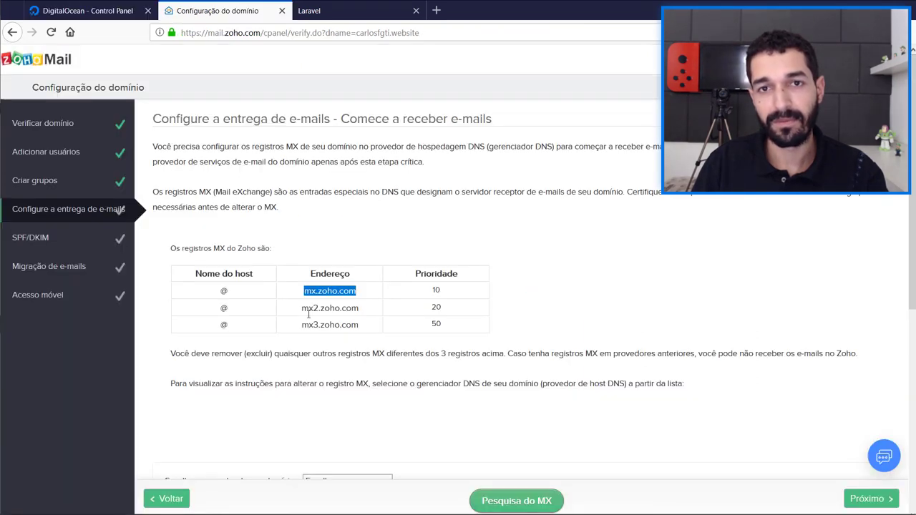
left_click_drag(301, 310, 372, 311)
key("ctrl+c")
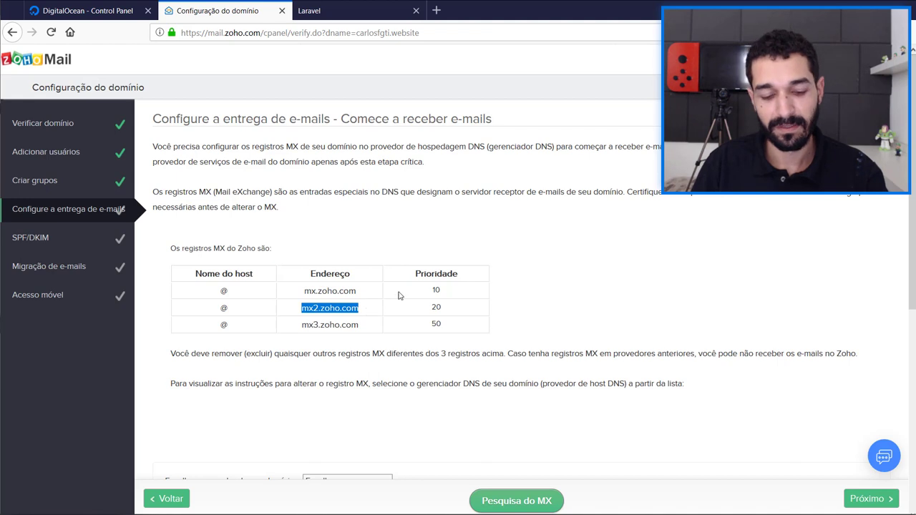
left_click(131, 11)
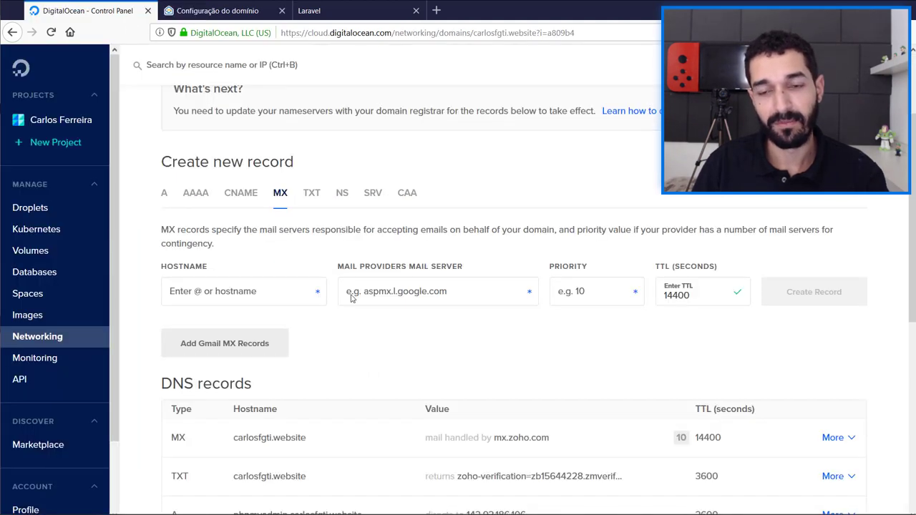
left_click(260, 296)
type("@")
key("Tab")
key("ctrl+v")
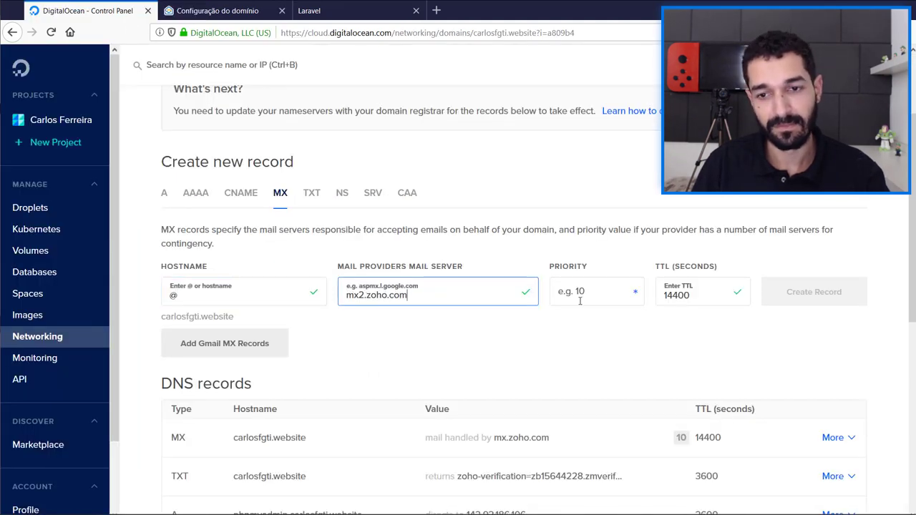
left_click(609, 296)
type("20")
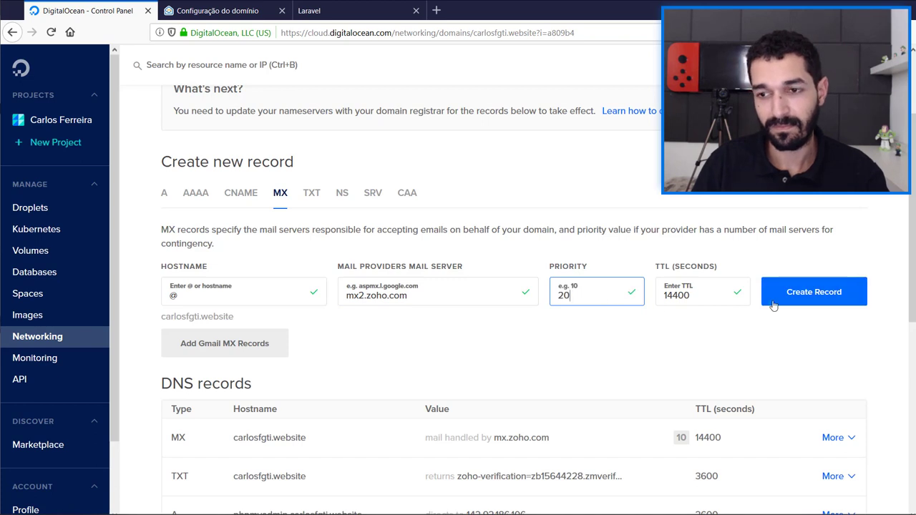
left_click(775, 299)
Copy mx3.zoho.com from Zoho and create an @ MX record with priority 50
left_click(236, 10)
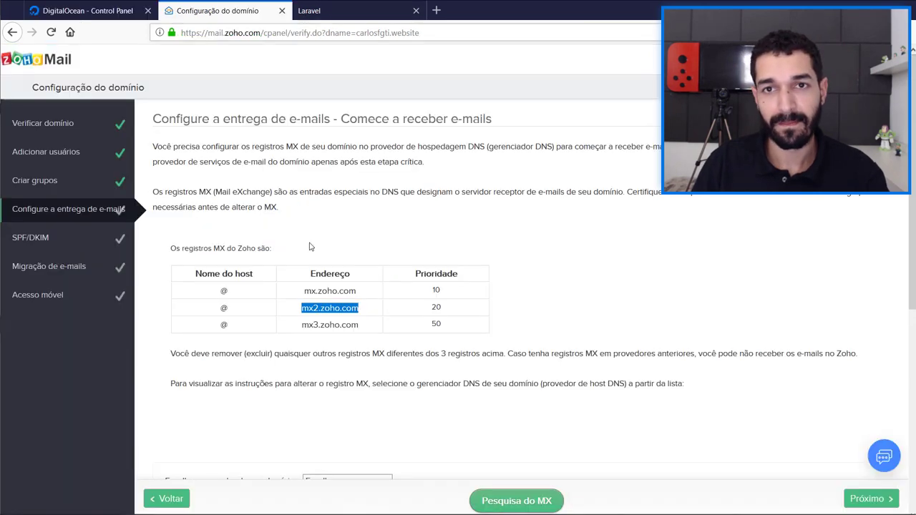
left_click_drag(301, 326, 362, 327)
key("ctrl+c")
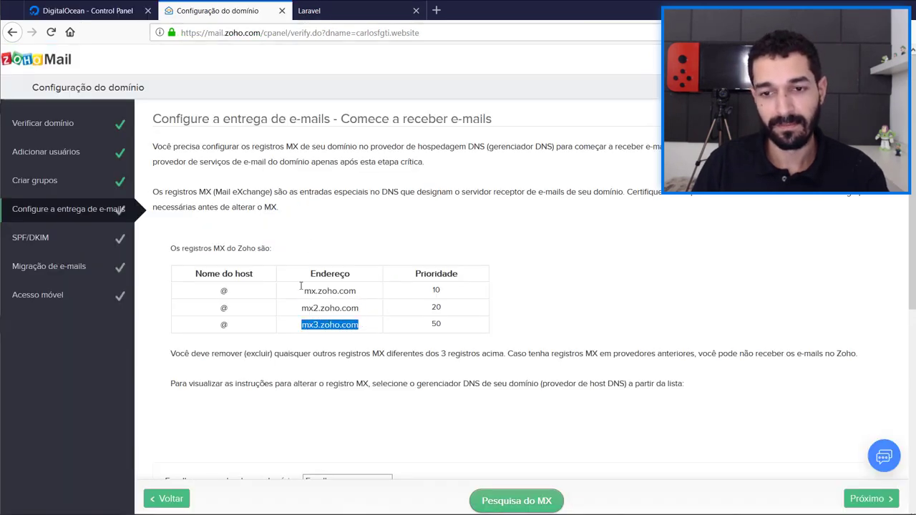
left_click(78, 11)
left_click(280, 300)
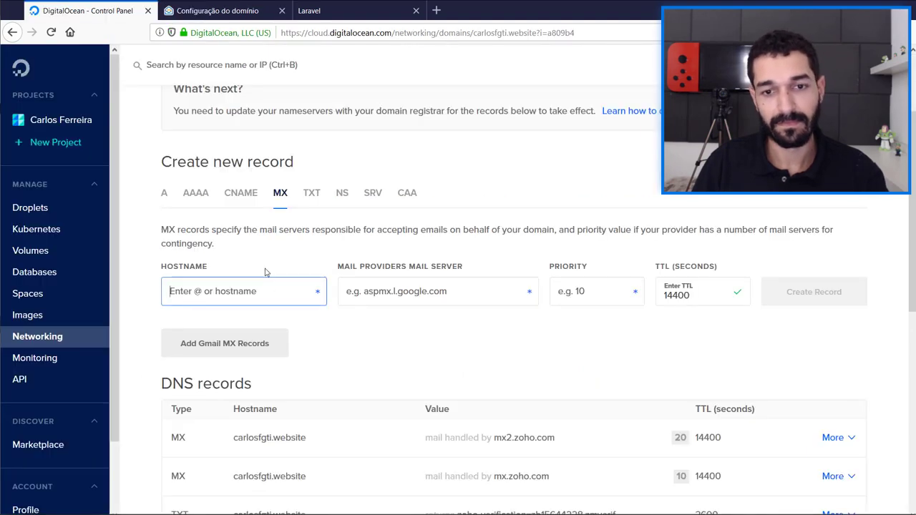
type("@")
left_click(378, 291)
key("ctrl+v")
left_click(602, 295)
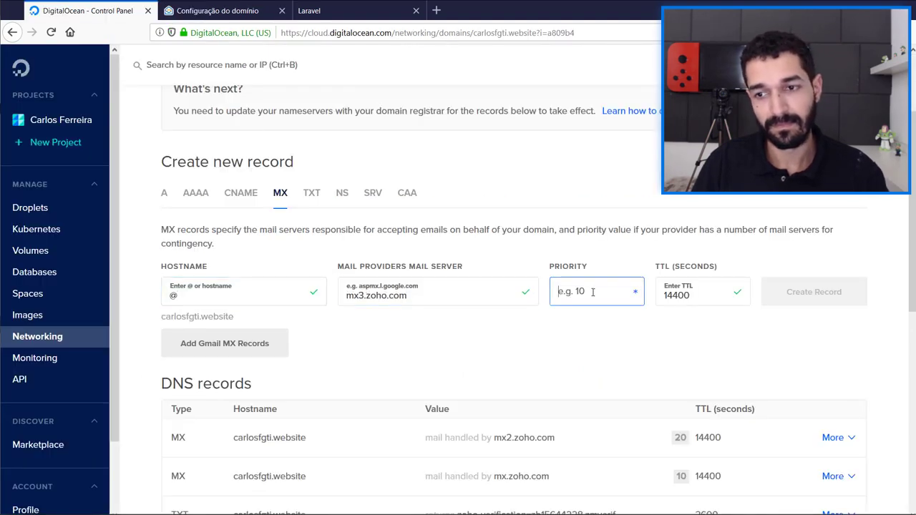
key("ctrl+Tab")
key("ctrl+shift+Tab")
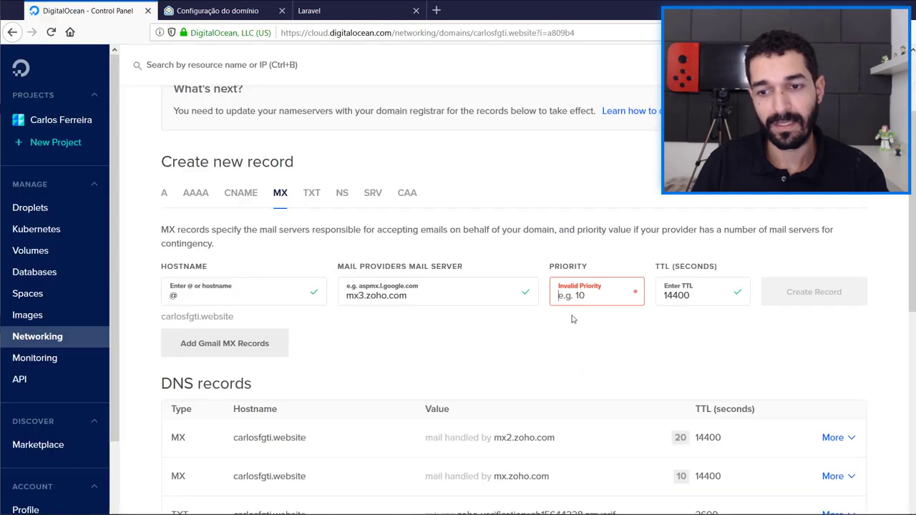
type("50")
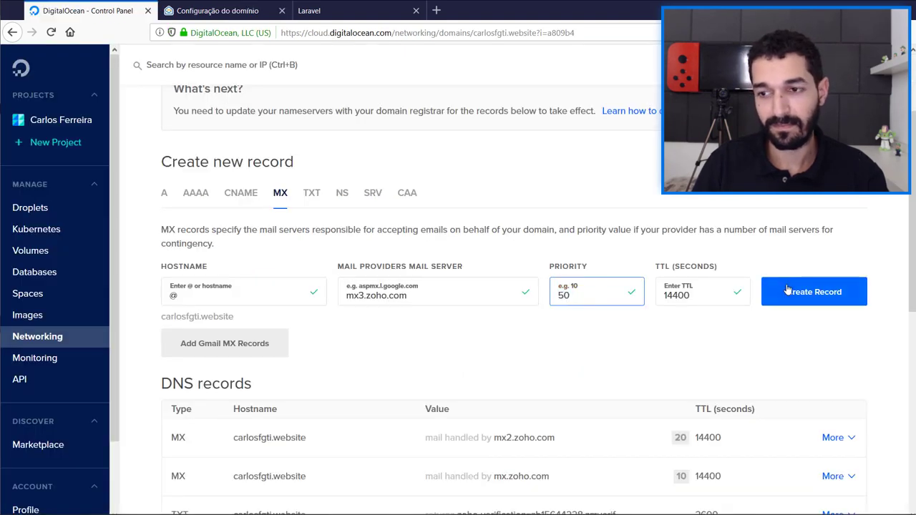
key("Return")
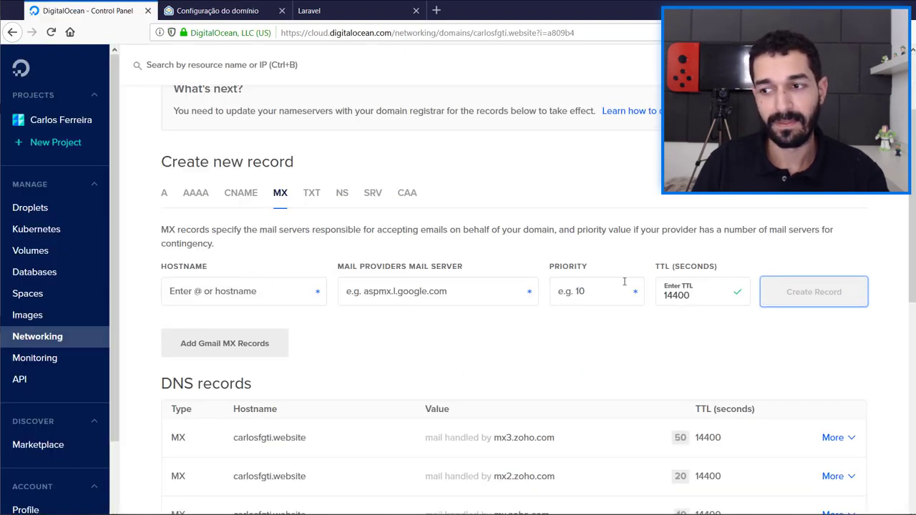
scroll(460, 313, "down", 3)
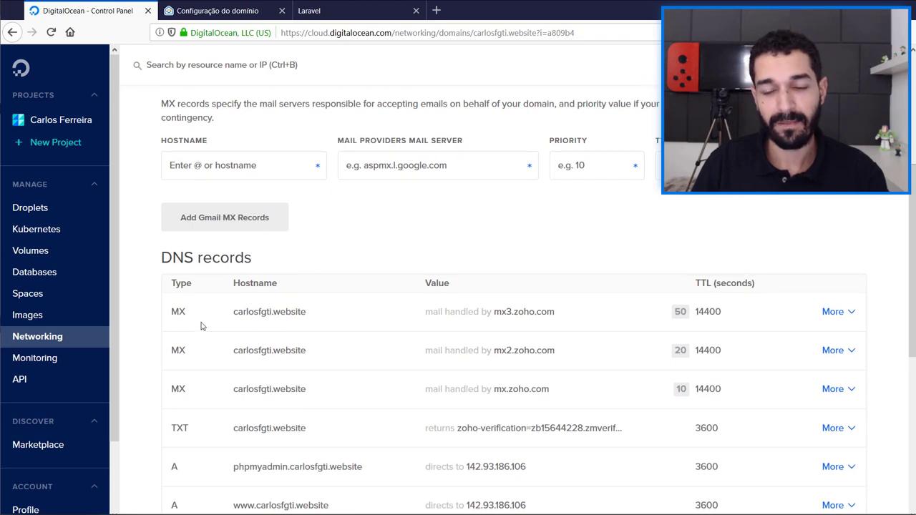
left_click(215, 11)
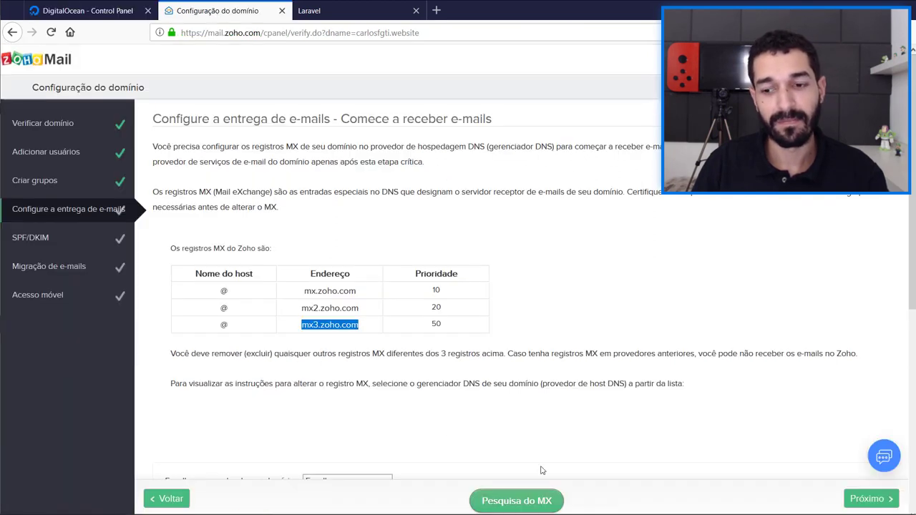
scroll(513, 355, "down", 3)
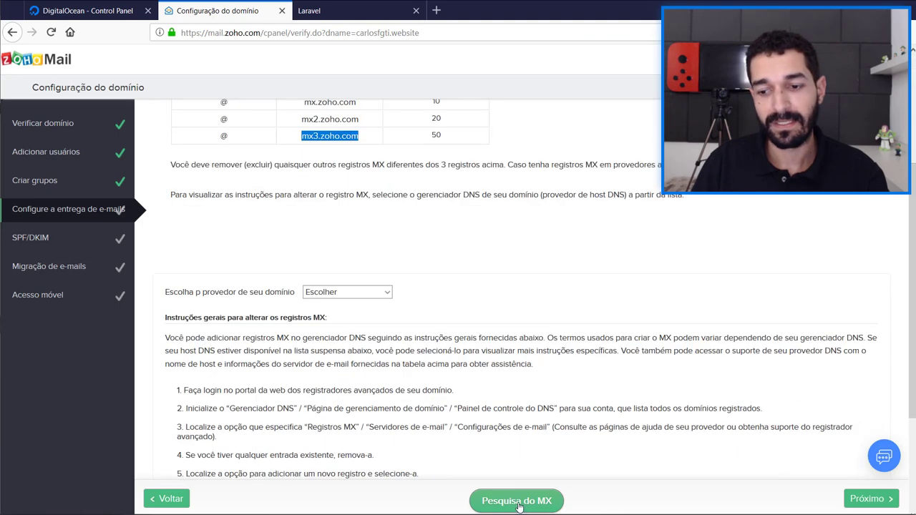
left_click(518, 502)
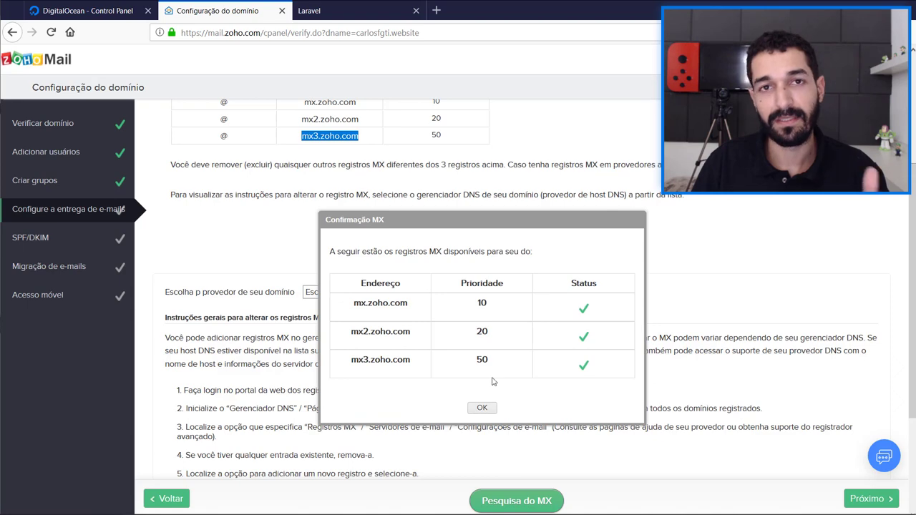
left_click(483, 409)
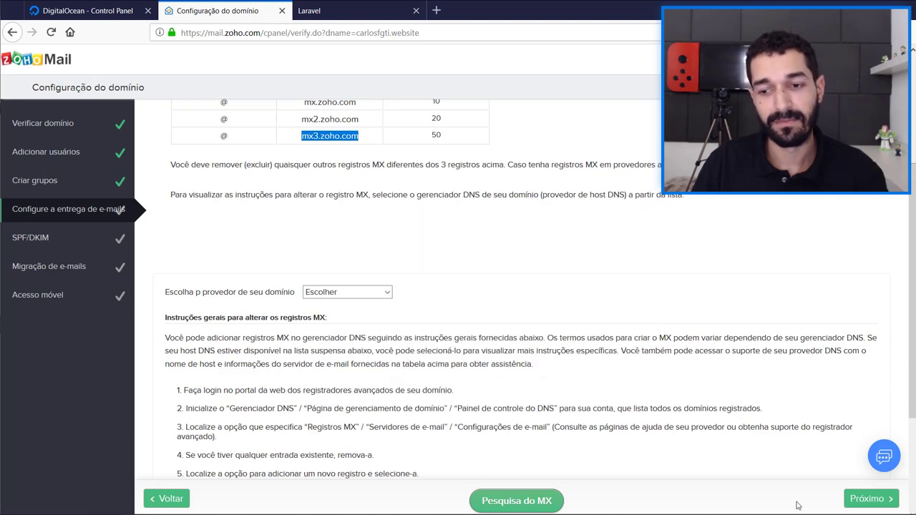
Advance Zoho's domain setup to the SPF/DKIM step and scroll to the SPF TXT table
left_click(871, 500)
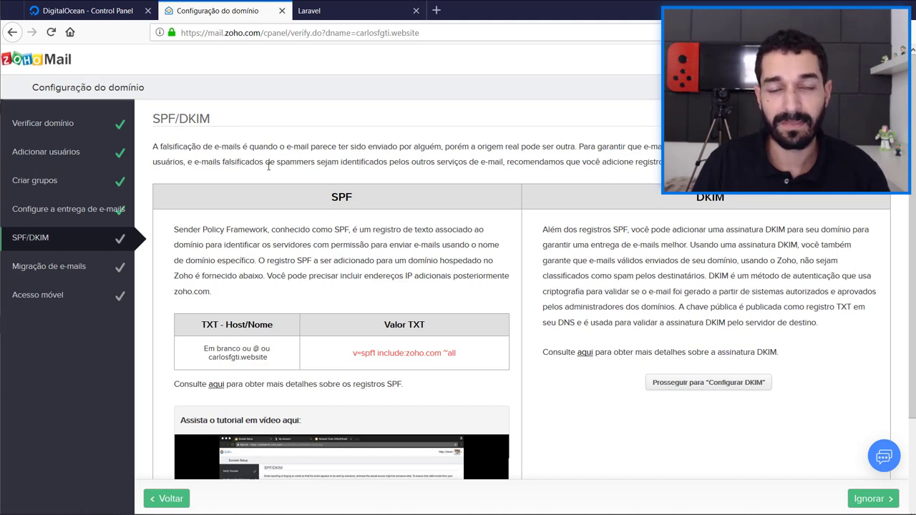
scroll(252, 247, "down", 2)
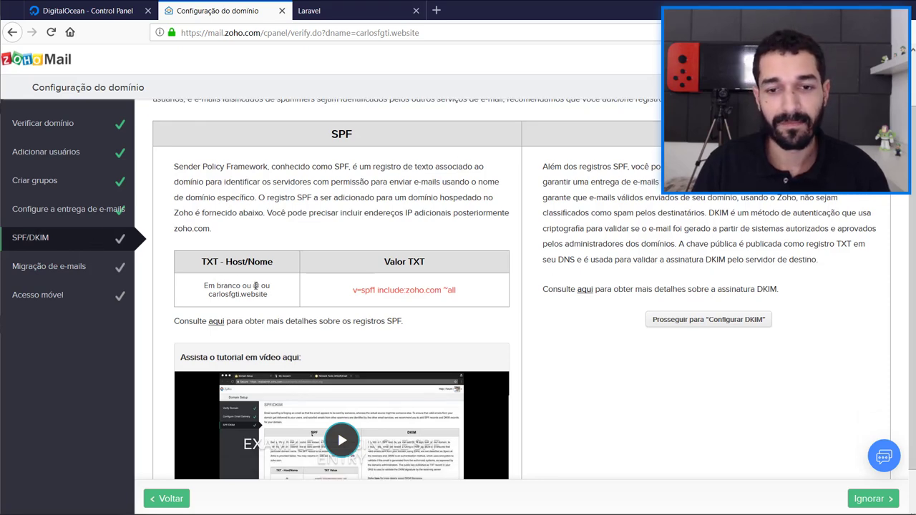
scroll(244, 283, "down", 1)
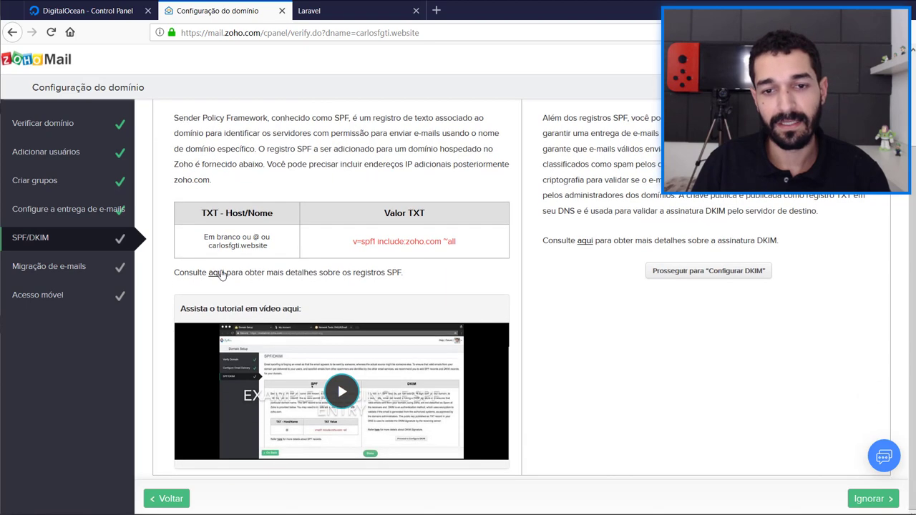
Start a new TXT record on DigitalOcean's DNS page for carlosfgti.website
left_click_drag(202, 214, 222, 213)
left_click(85, 10)
scroll(280, 171, "up", 3)
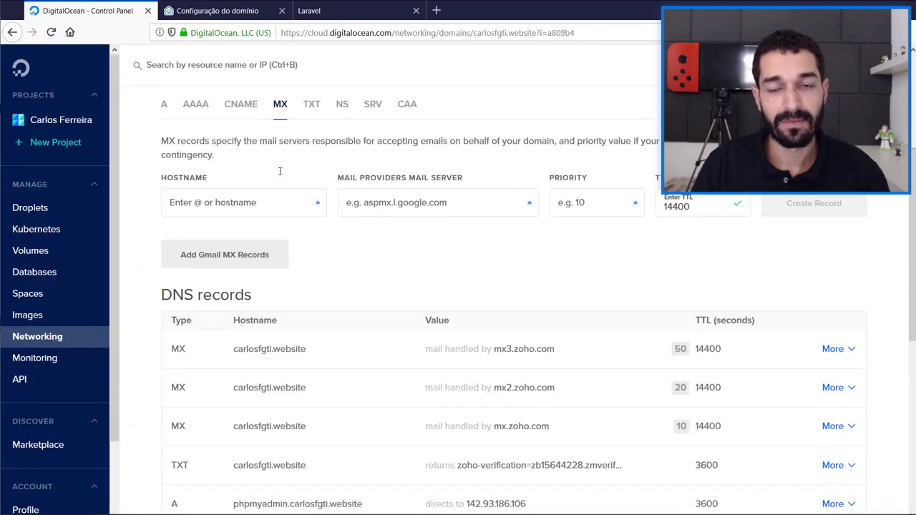
left_click(313, 264)
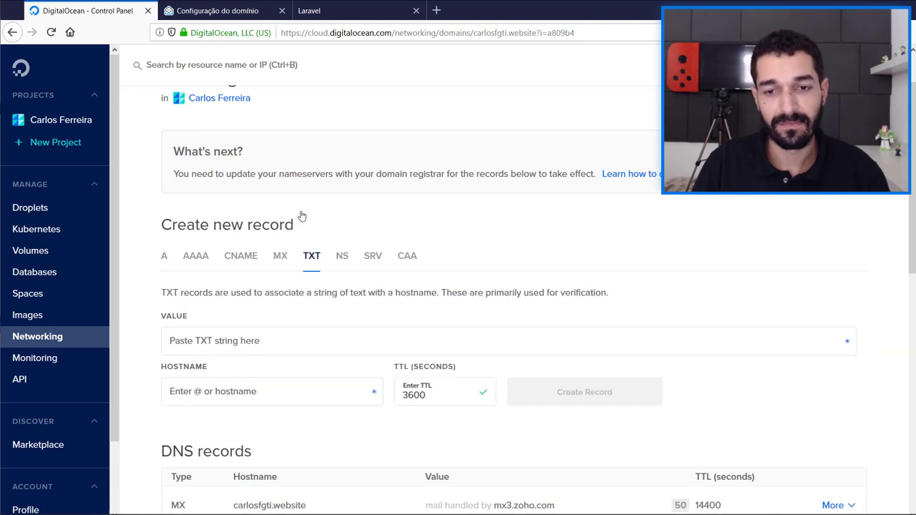
scroll(290, 206, "down", 1)
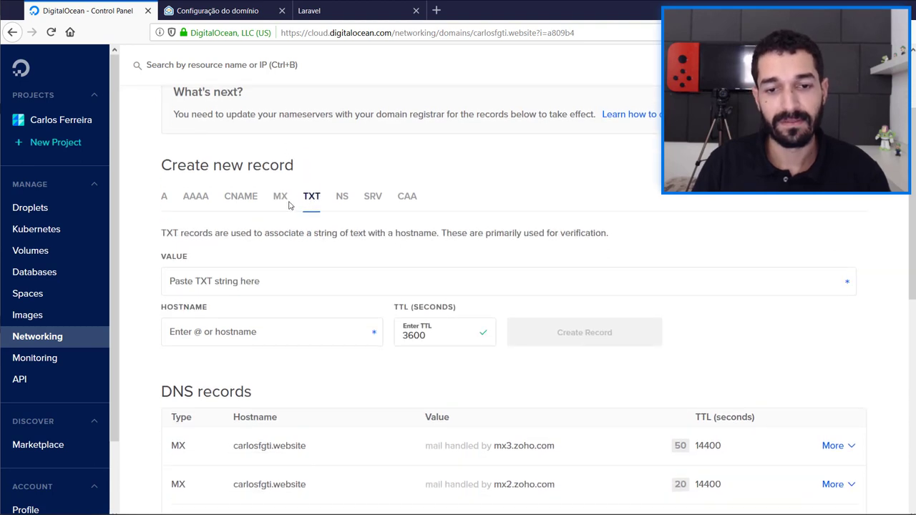
Copy Zoho's SPF value v=spf1 include:zoho.com ~all into the TXT record's value field
left_click(247, 11)
left_click_drag(384, 213, 425, 213)
left_click_drag(353, 242, 472, 246)
key("ctrl+c")
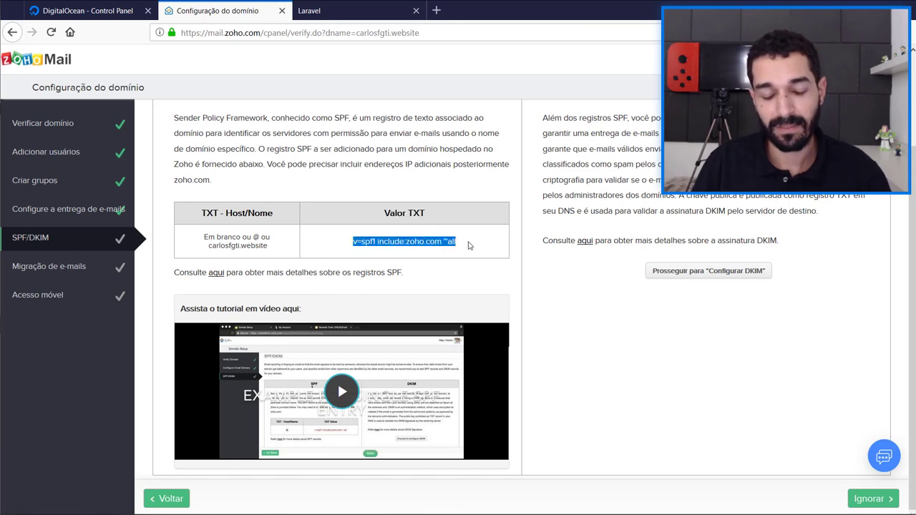
left_click(107, 9)
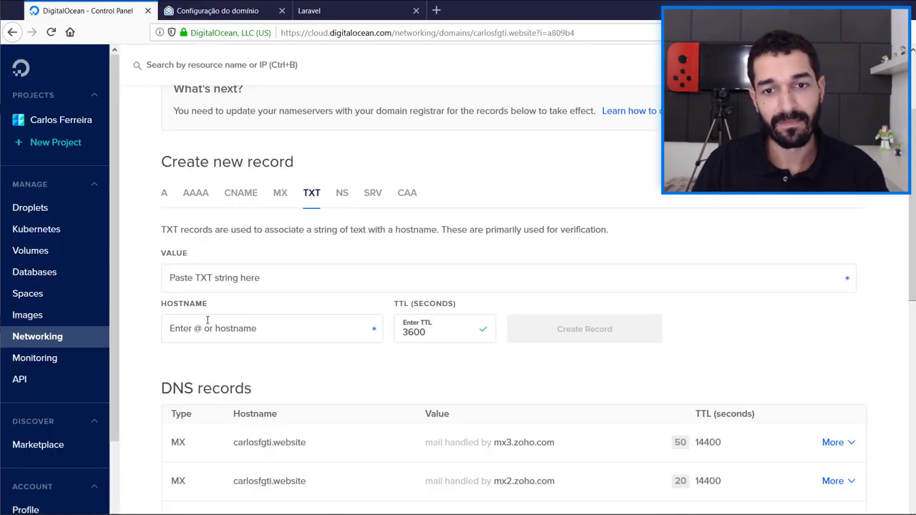
left_click(204, 278)
key("ctrl+v")
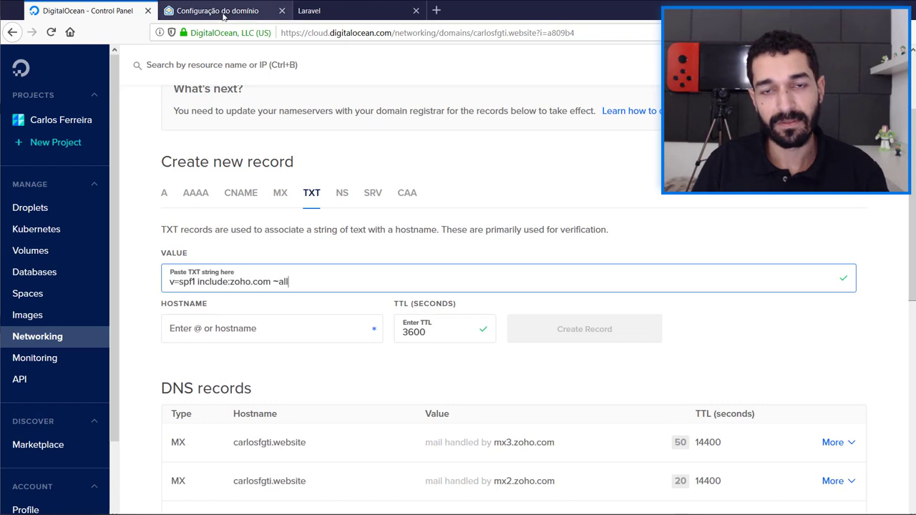
Set the TXT record hostname to @ and create the SPF record
left_click(224, 13)
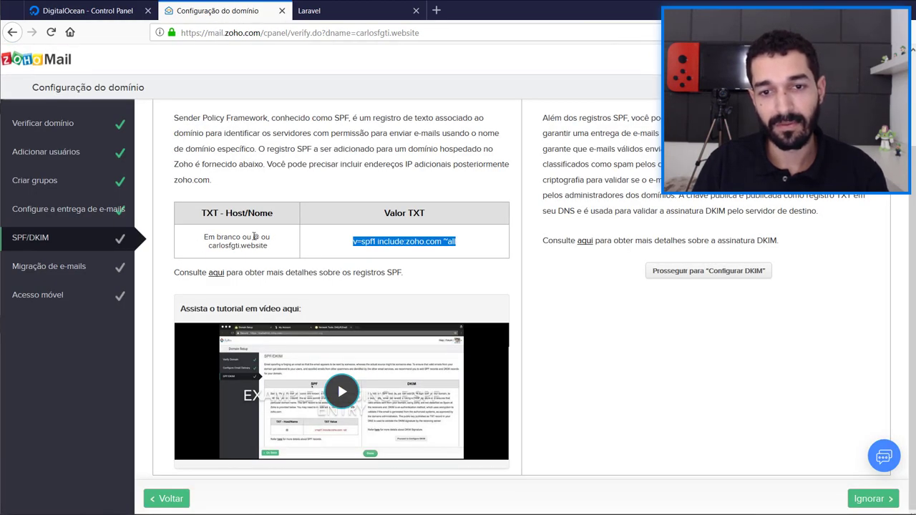
double_click(255, 237)
double_click(245, 245)
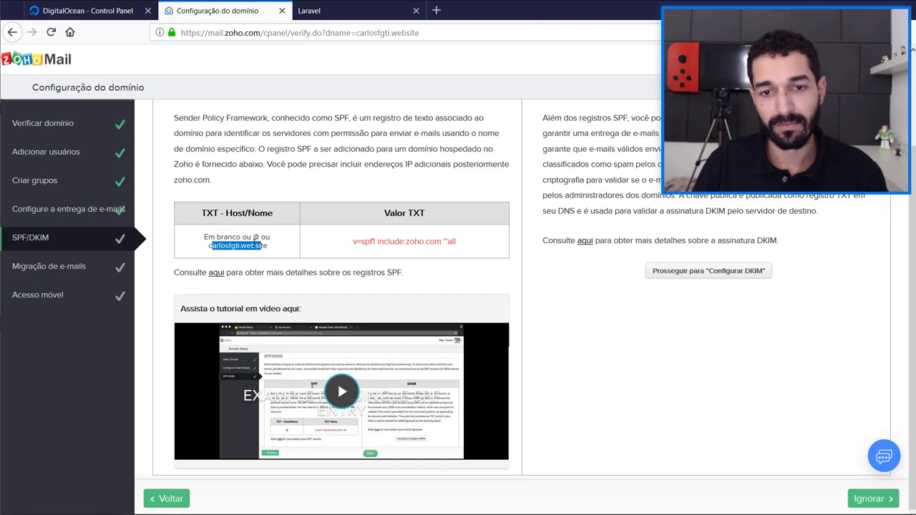
left_click(255, 237)
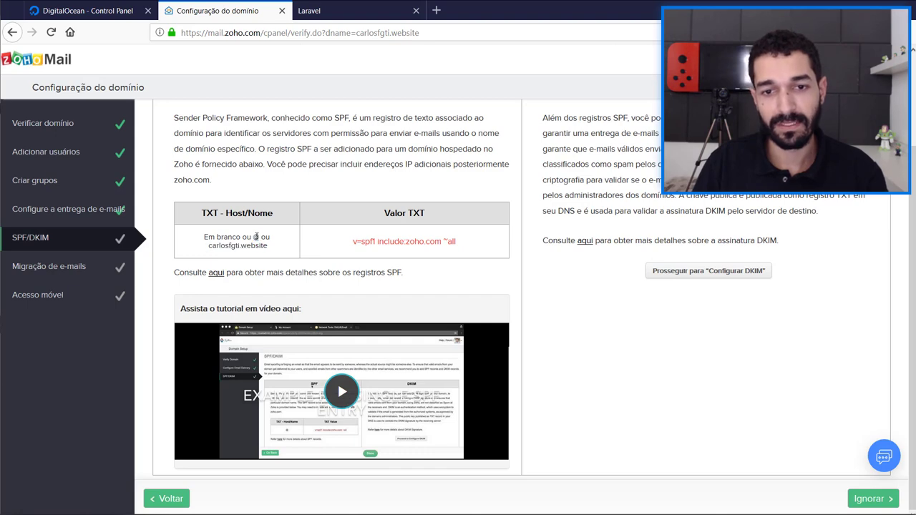
left_click(118, 10)
type("@")
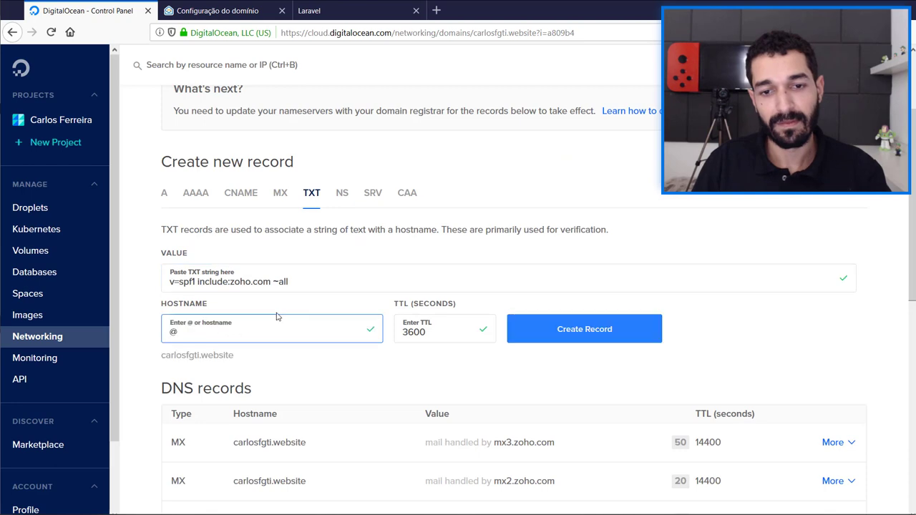
left_click(218, 11)
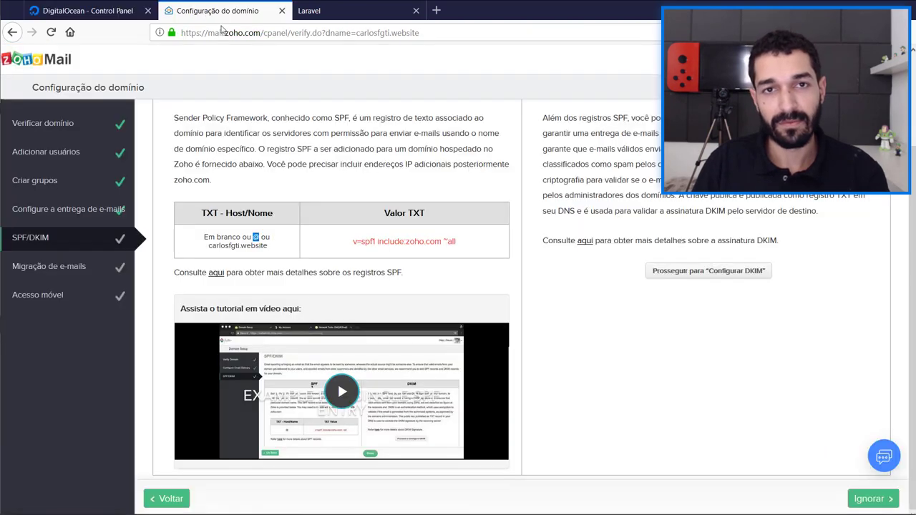
left_click(78, 11)
left_click(552, 333)
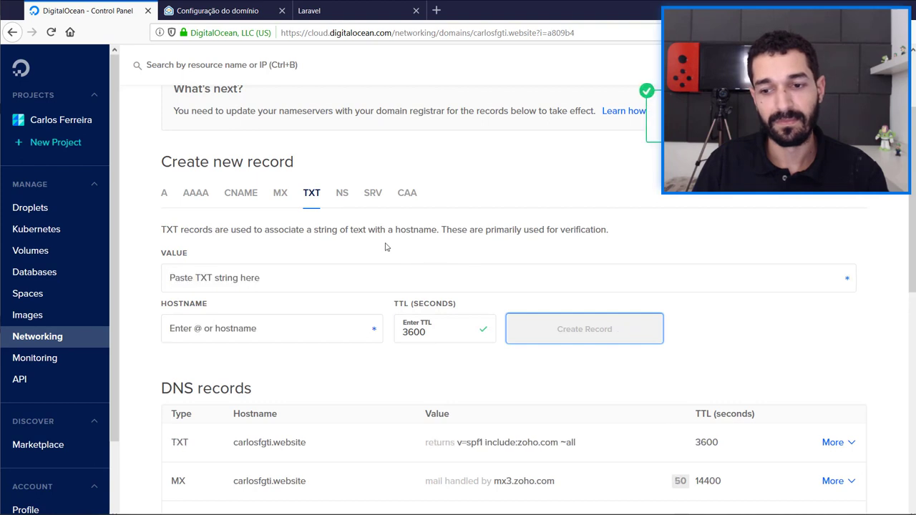
Add DKIM selector 'zoho' for carlosfgti.website, generating the zoho._domainkey TXT record
left_click(203, 11)
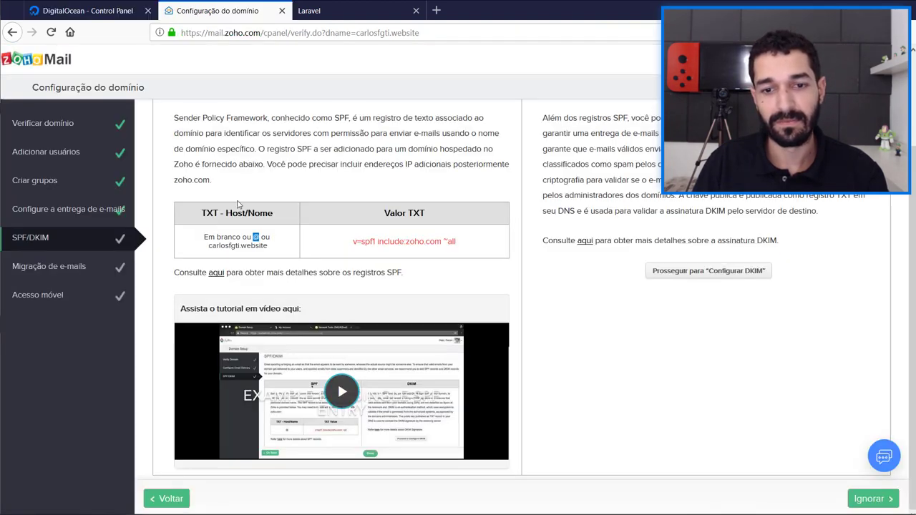
scroll(239, 205, "up", 3)
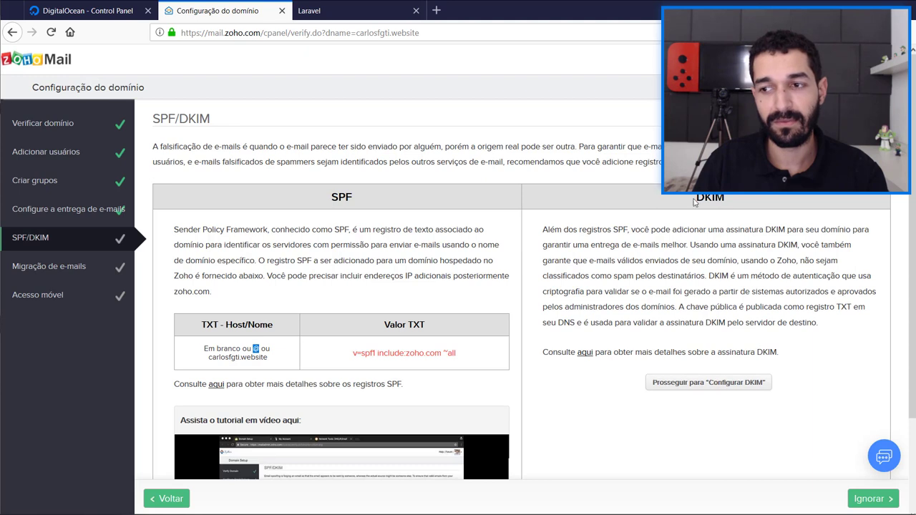
left_click(678, 383)
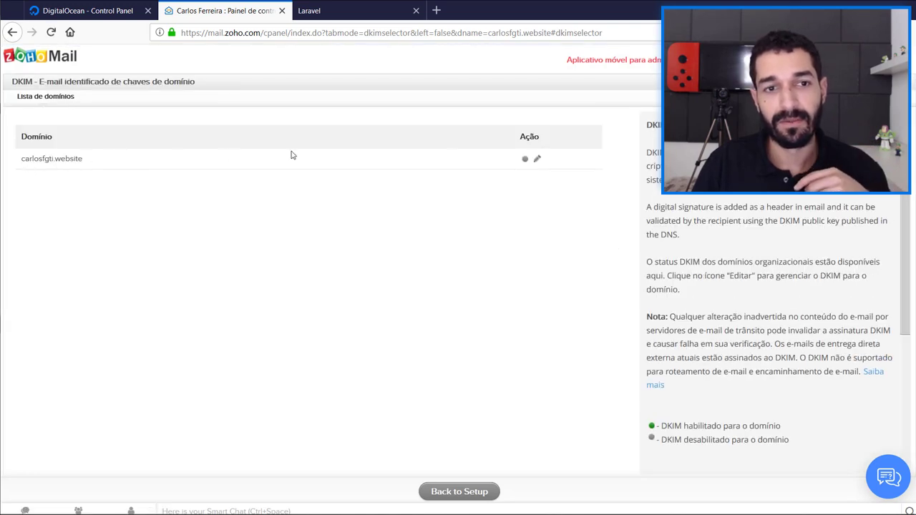
left_click(537, 158)
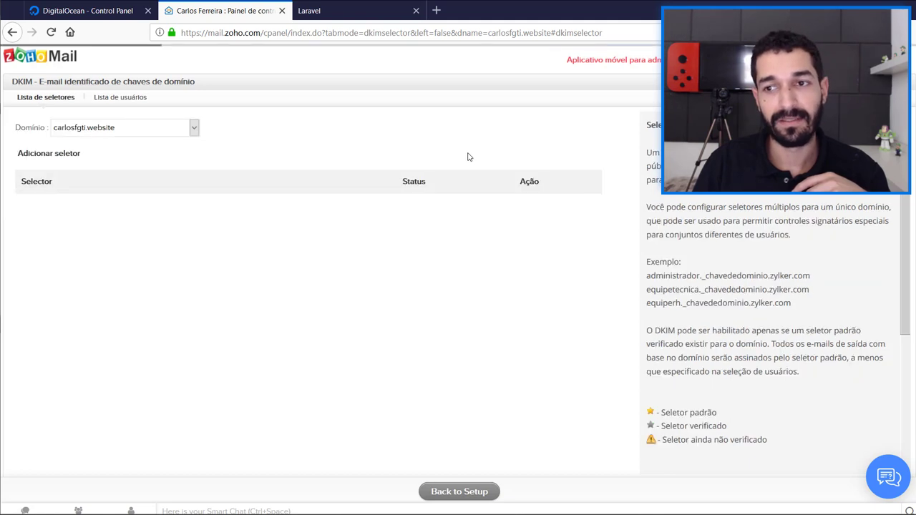
left_click(57, 155)
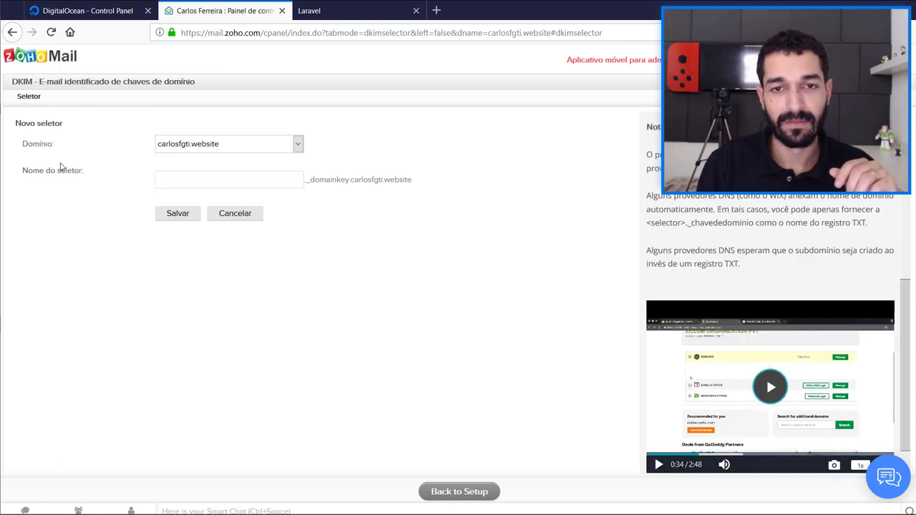
left_click(189, 177)
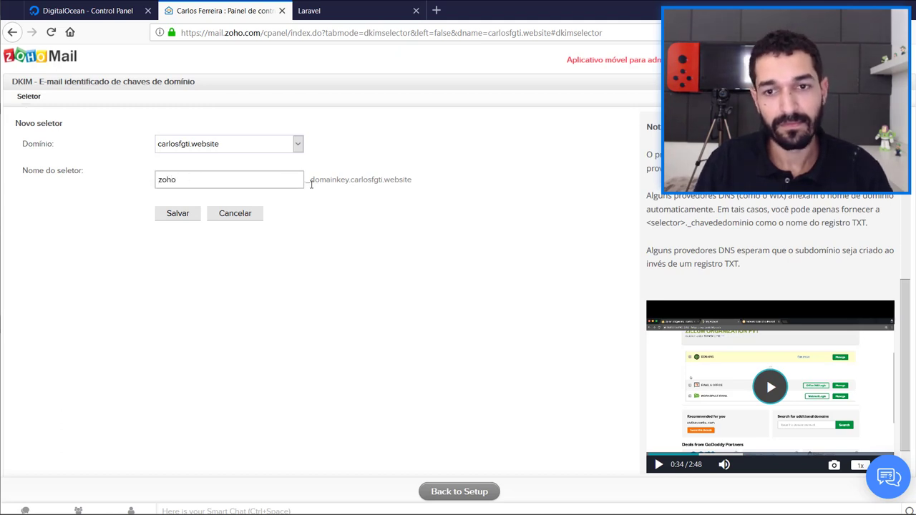
left_click(169, 215)
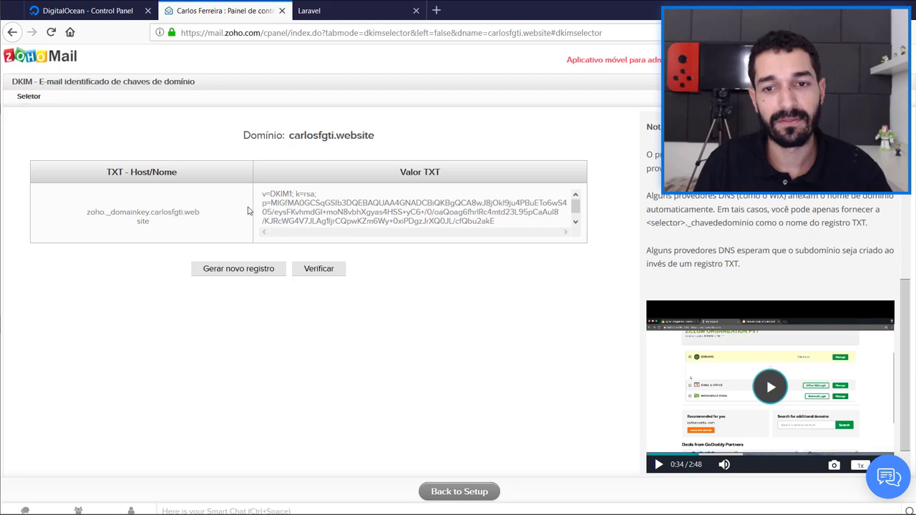
double_click(114, 173)
Set the new DigitalOcean TXT record's hostname to zoho._domainkey, removing the duplicated domain
left_click(86, 11)
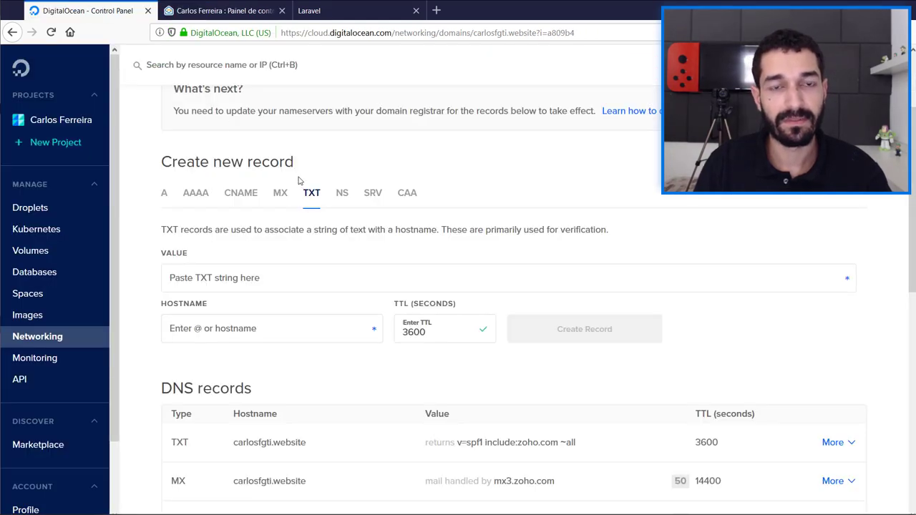
left_click(185, 9)
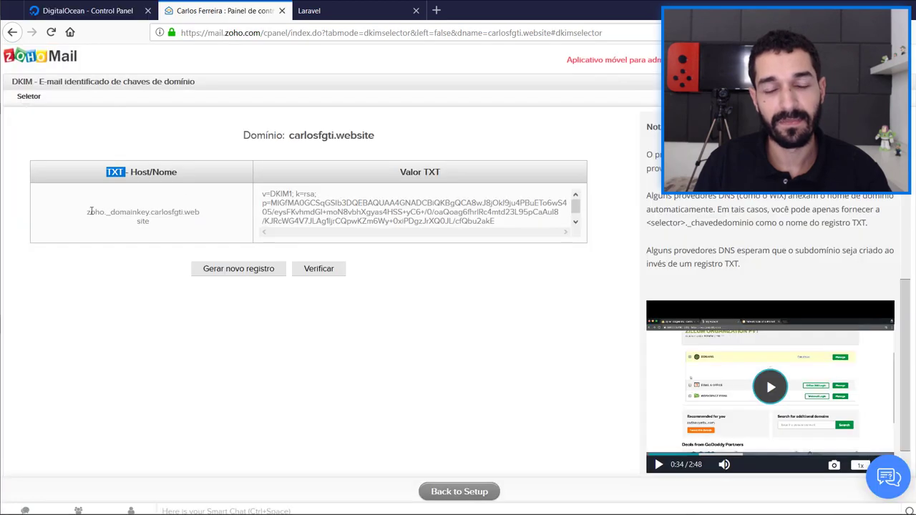
left_click_drag(86, 214, 149, 222)
key("ctrl+c")
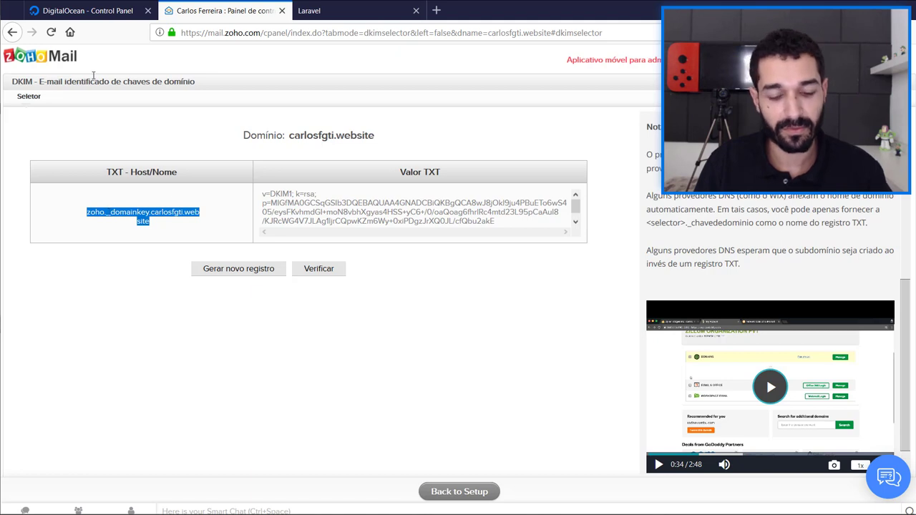
left_click(83, 10)
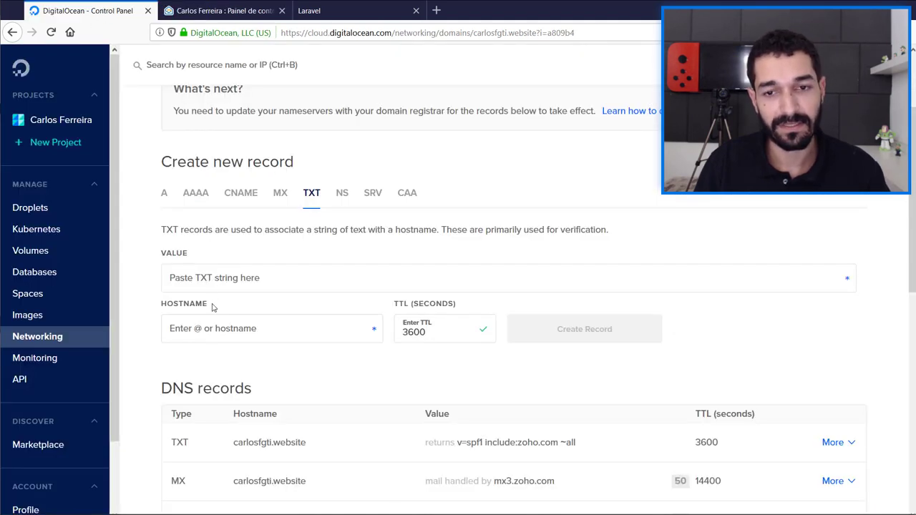
left_click(207, 328)
key("ctrl+v")
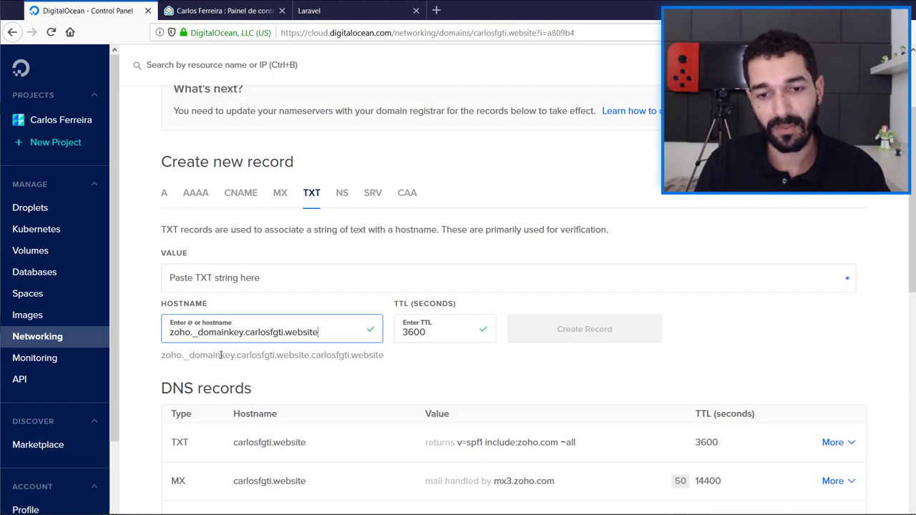
left_click_drag(237, 355, 245, 333)
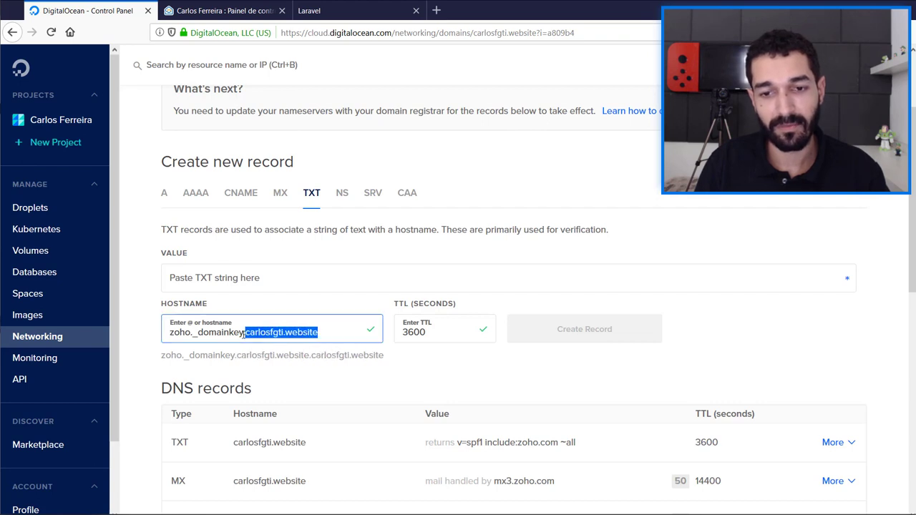
key("BackSpace")
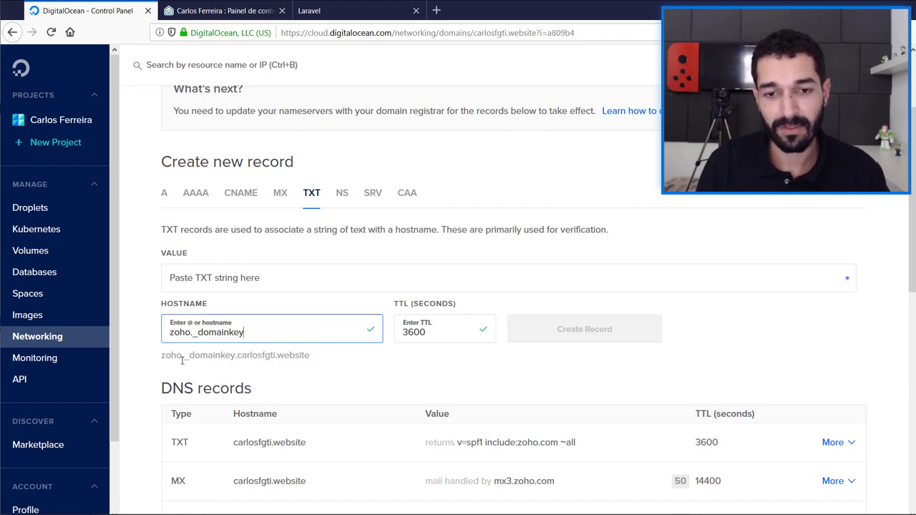
left_click_drag(166, 357, 300, 363)
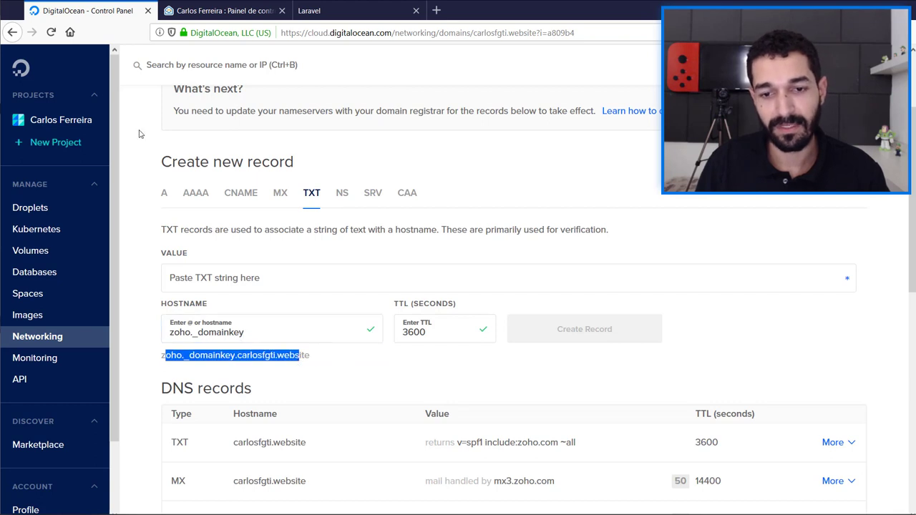
Paste Zoho's DKIM key as the TXT record value
left_click(186, 11)
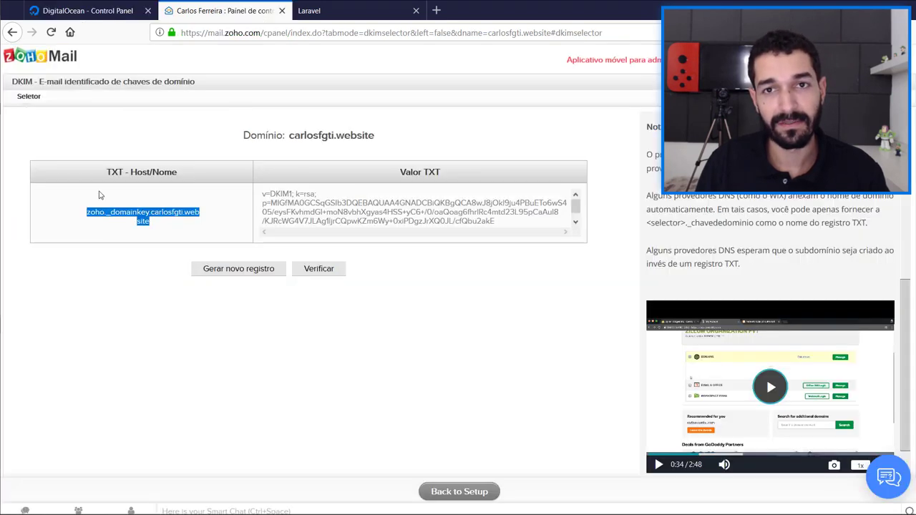
left_click(285, 203)
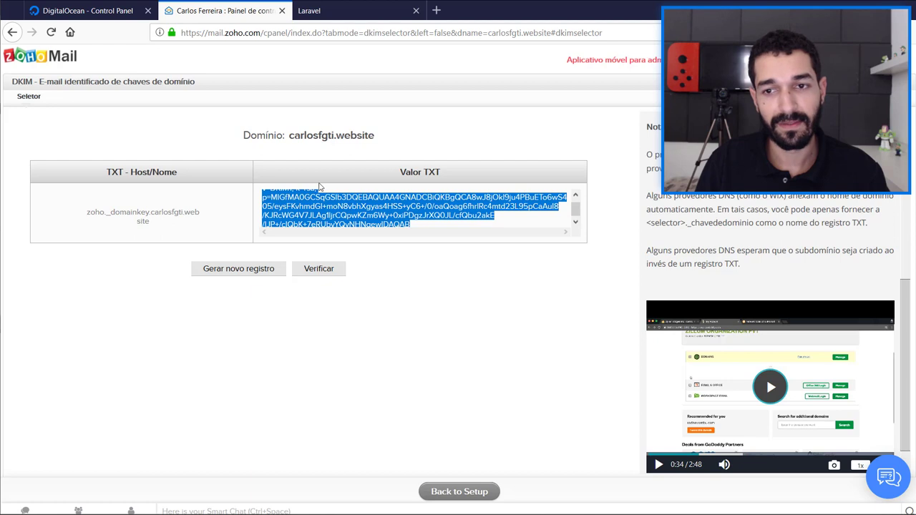
left_click(93, 11)
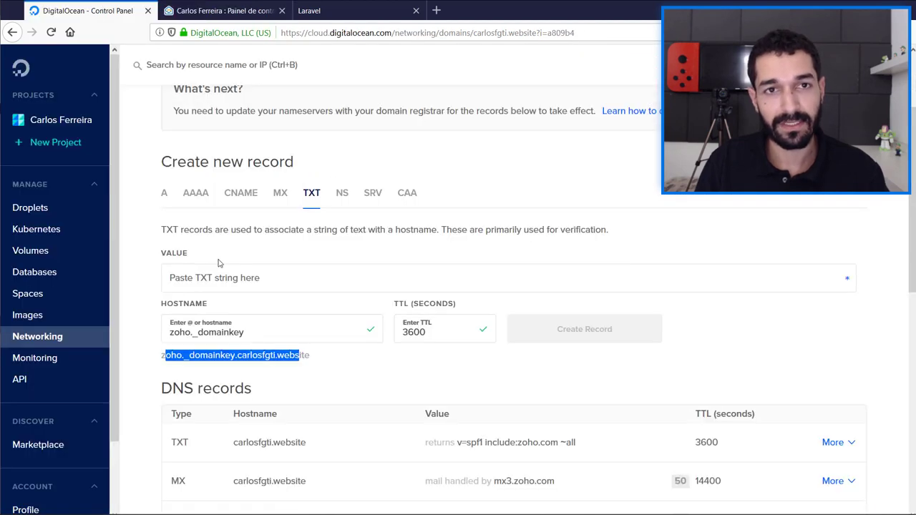
left_click(219, 289)
key("ctrl+v")
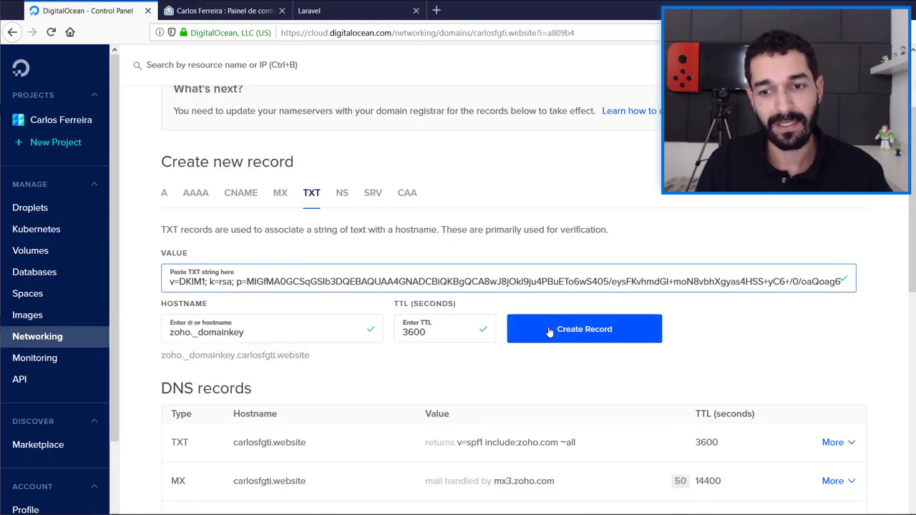
Change the record's TTL from 3600 to 600 and create the DKIM record
left_click(222, 11)
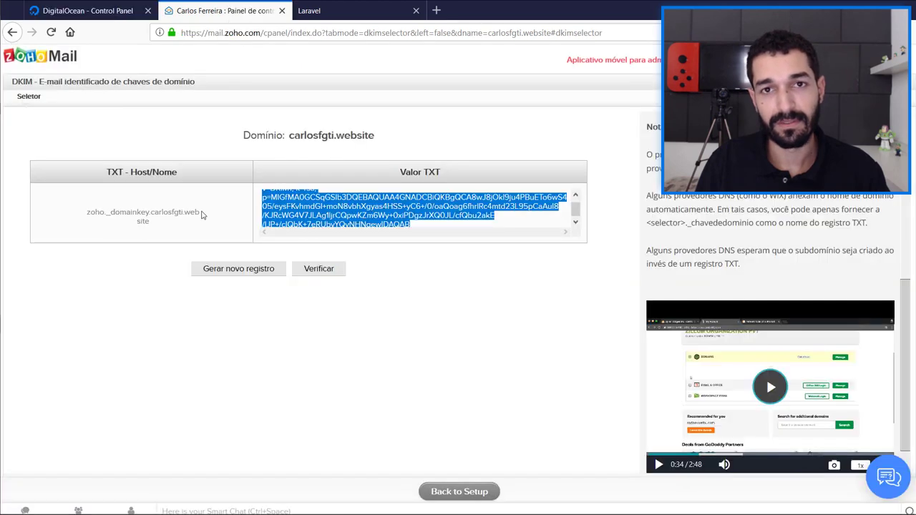
left_click(93, 11)
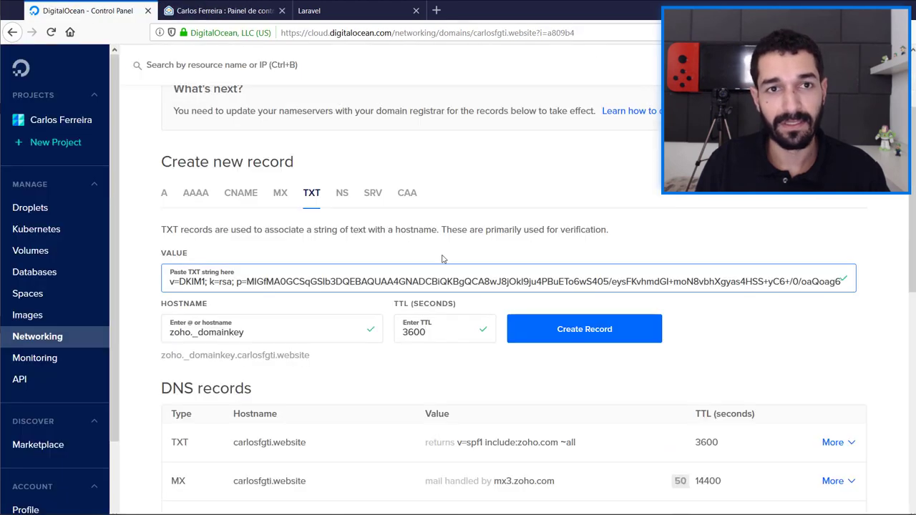
left_click(404, 332)
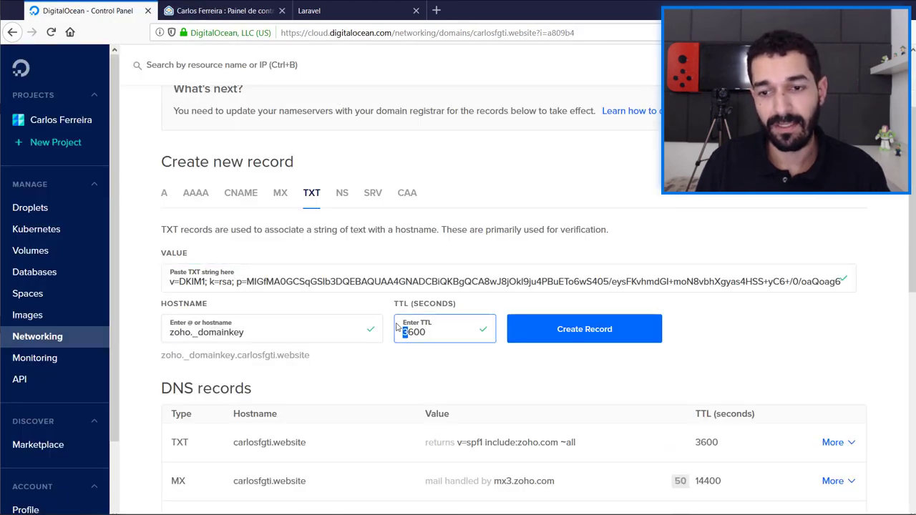
key("Delete")
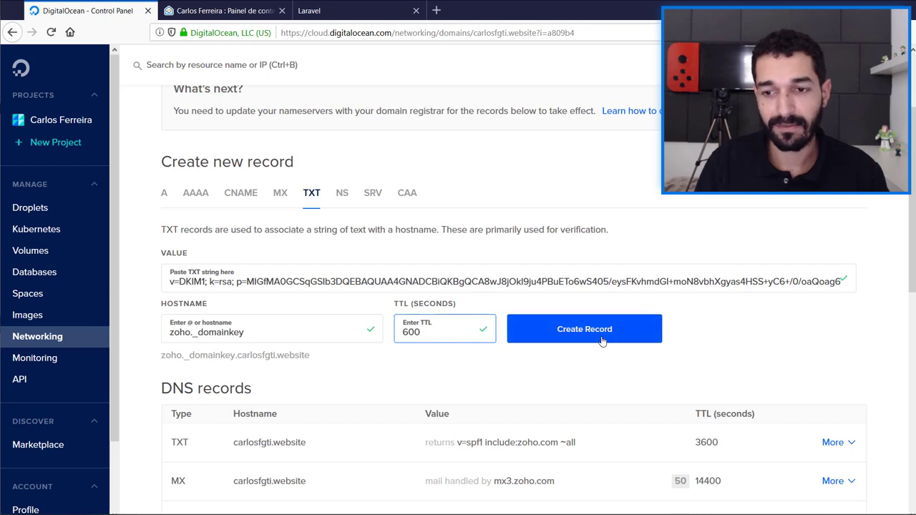
left_click(603, 340)
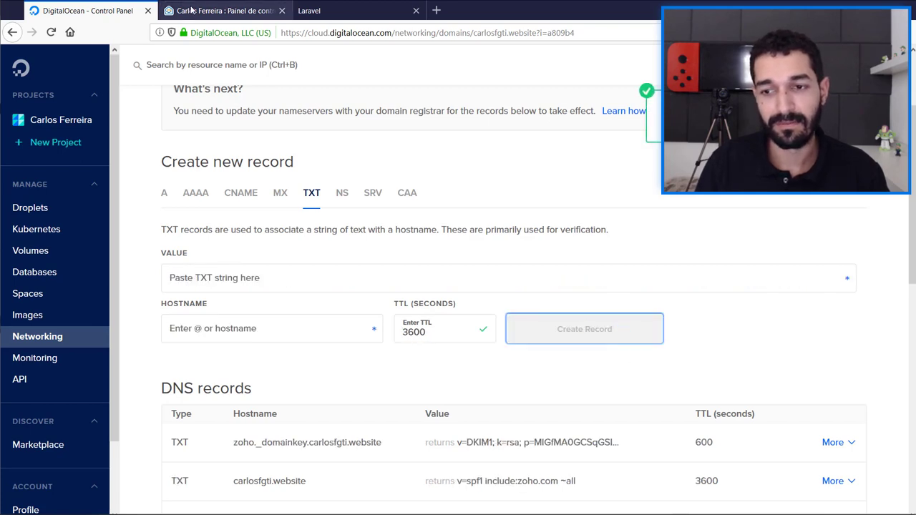
Confirm the DKIM record exists in DigitalOcean and have Zoho verify it
left_click(222, 11)
scroll(752, 208, "up", 4)
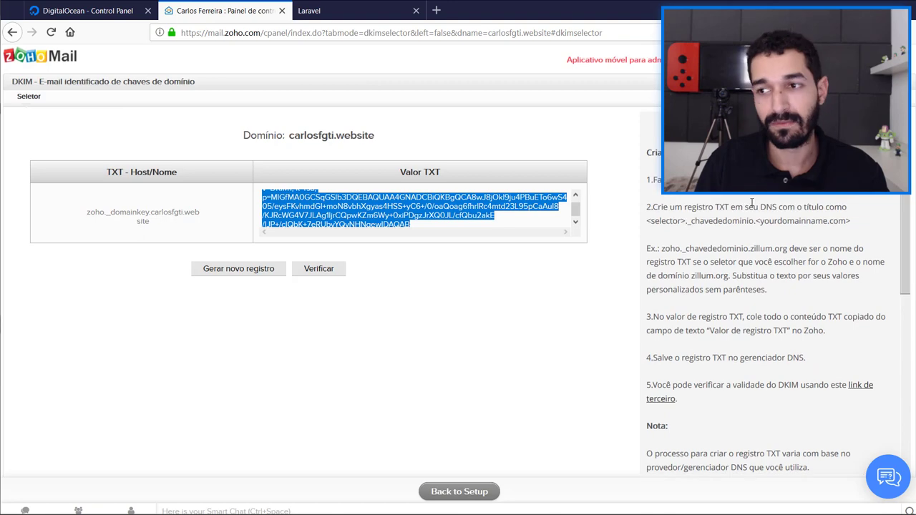
scroll(751, 211, "down", 4)
scroll(753, 215, "up", 4)
scroll(753, 215, "up", 1)
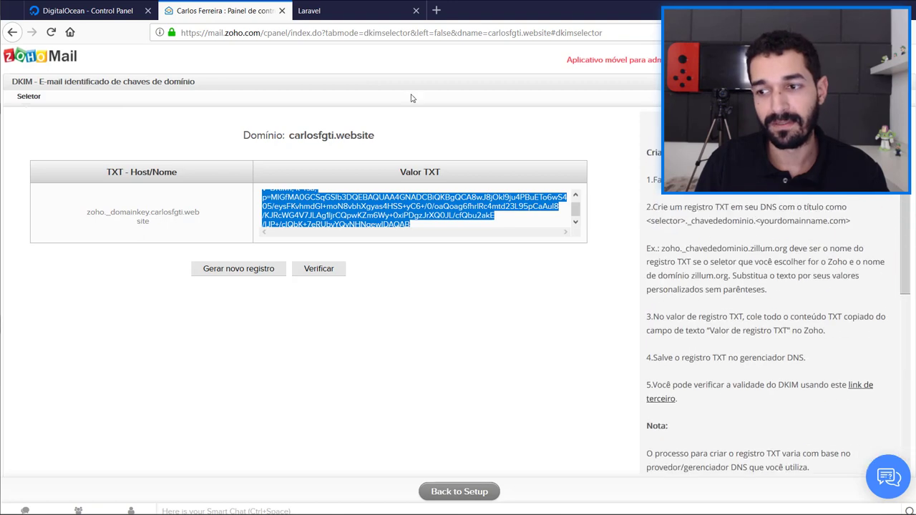
left_click(92, 12)
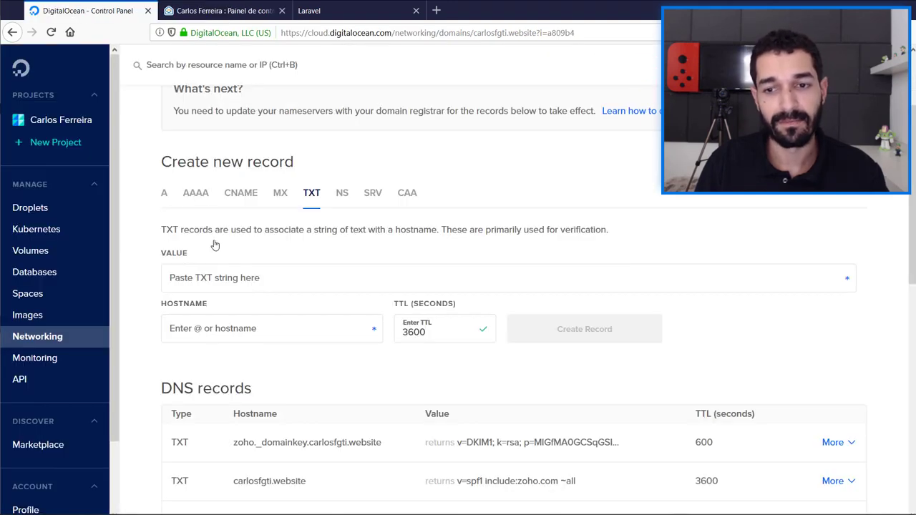
left_click(215, 11)
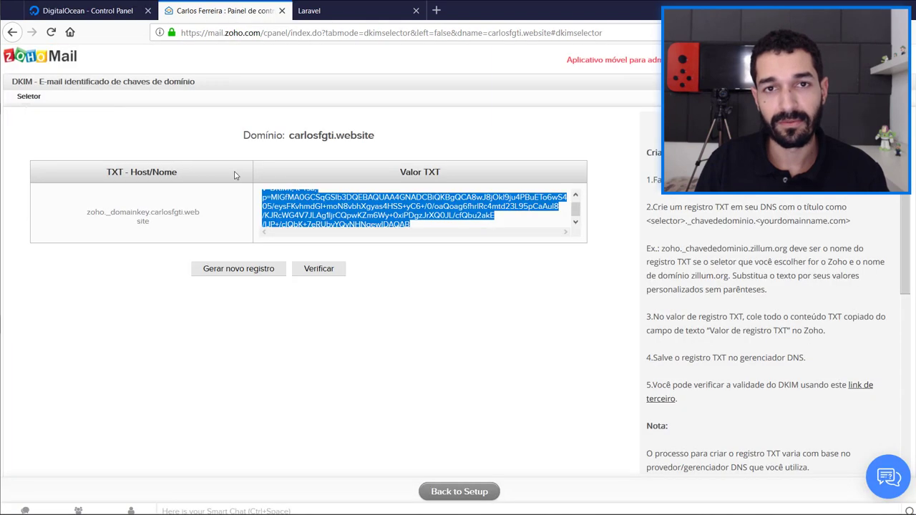
left_click(321, 270)
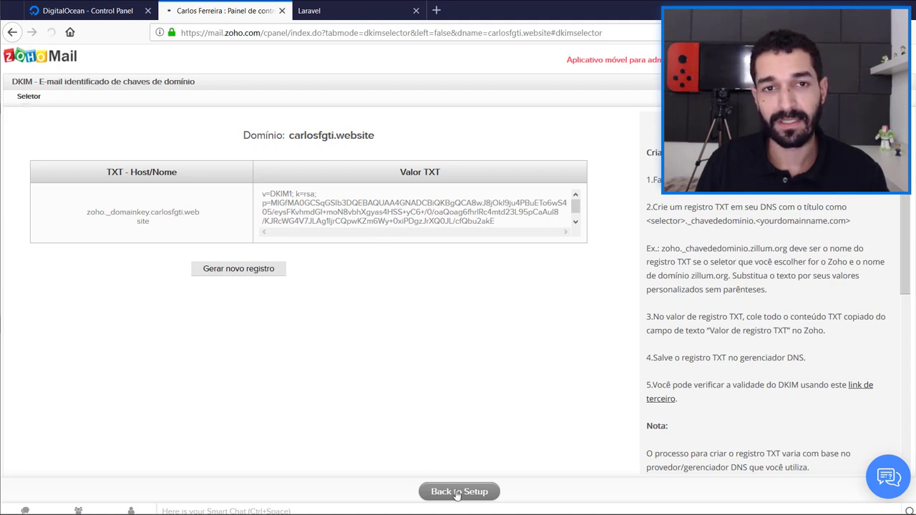
Return to the setup wizard and review the SPF/DKIM step's DKIM details
left_click(457, 493)
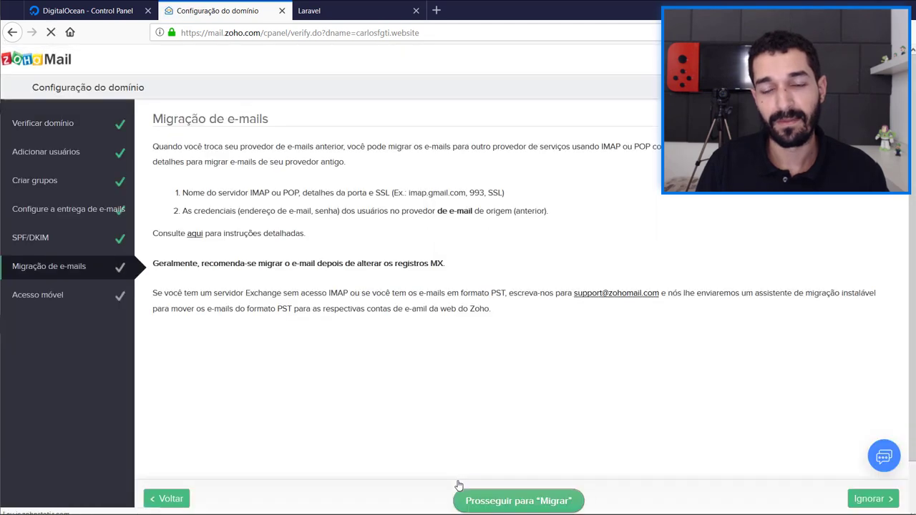
left_click(71, 237)
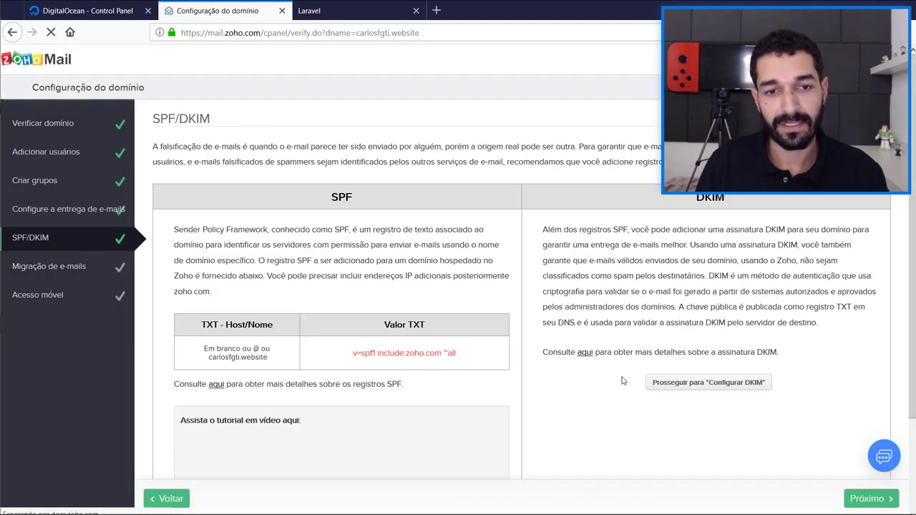
left_click(676, 382)
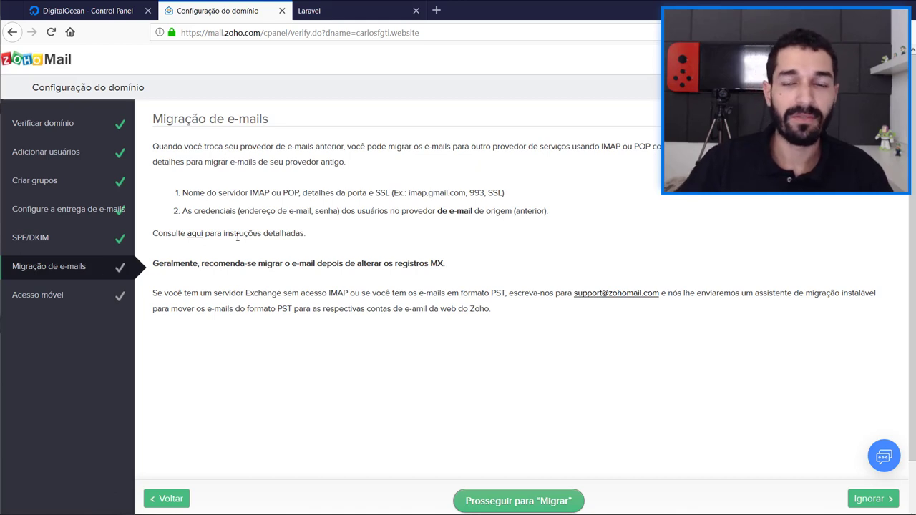
Skip the e-mail migration and mobile access steps to finish basic setup
left_click(856, 498)
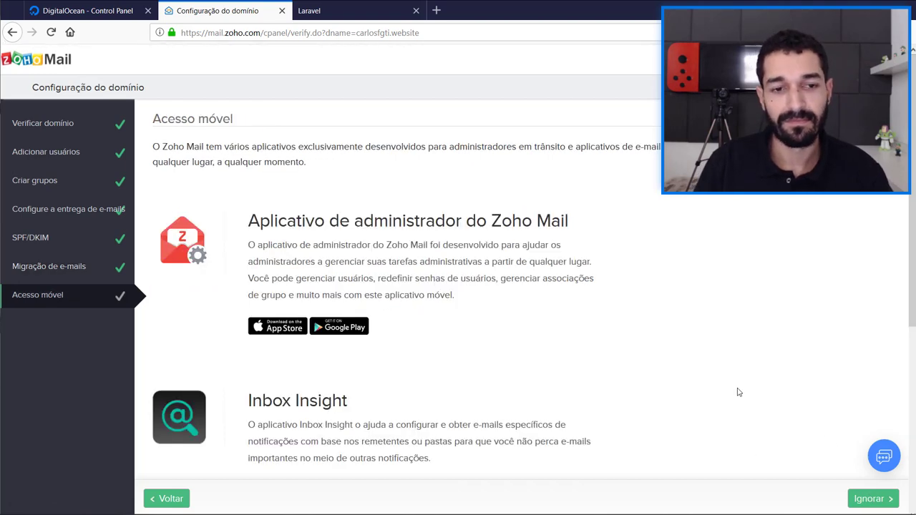
scroll(319, 181, "down", 3)
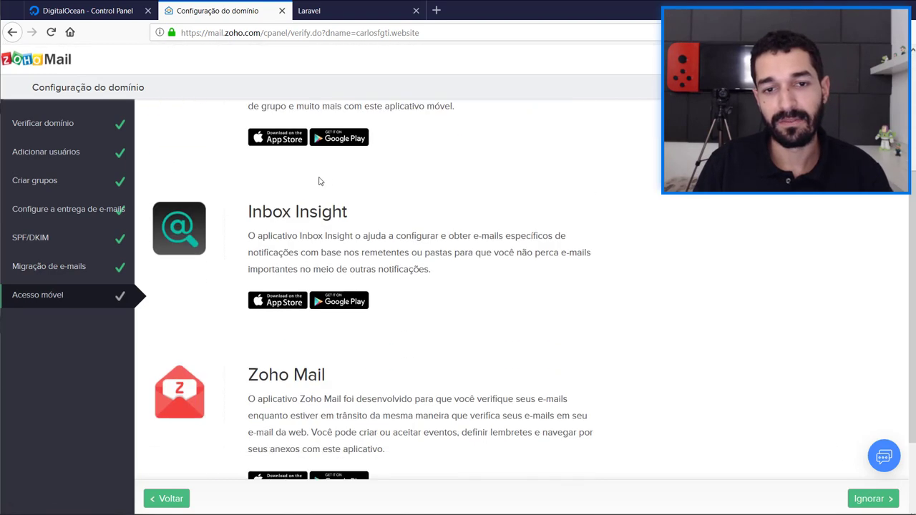
scroll(352, 230, "down", 2)
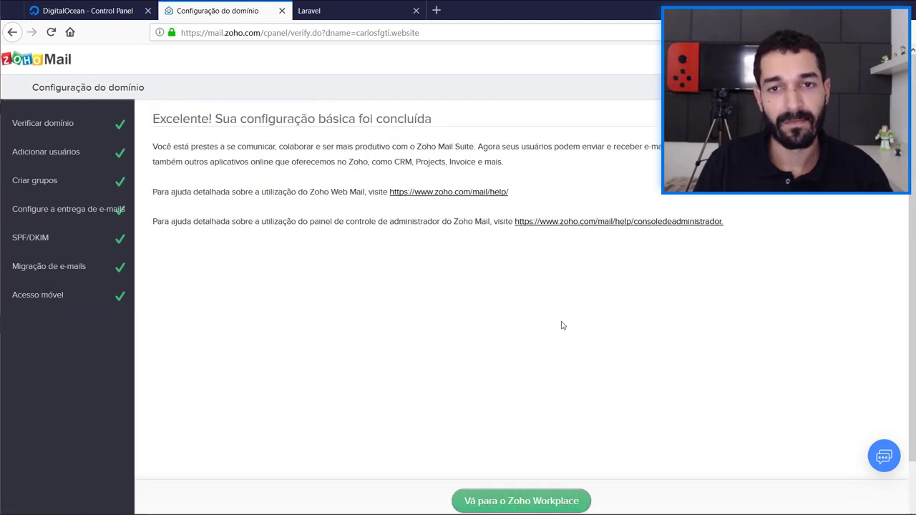
Open the new inbox from Zoho Workplace, skip the tour, and launch Painel de controle
left_click(544, 505)
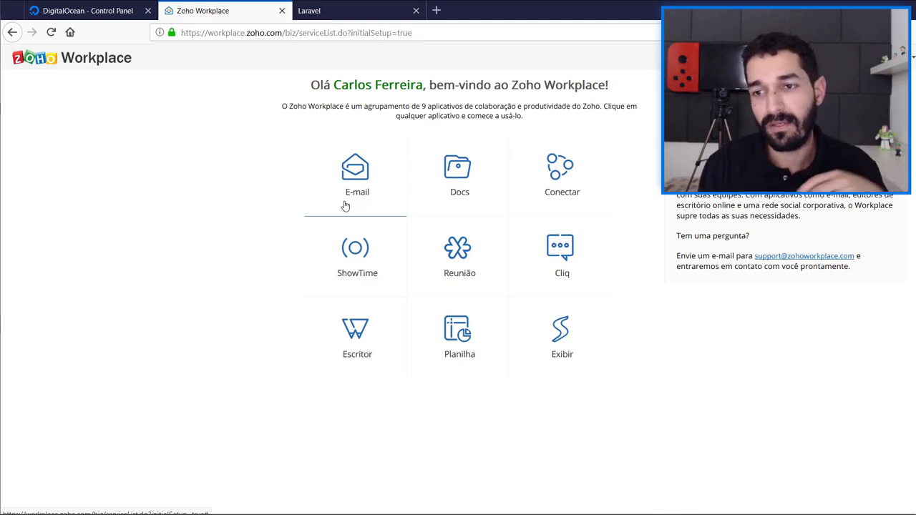
left_click(347, 189)
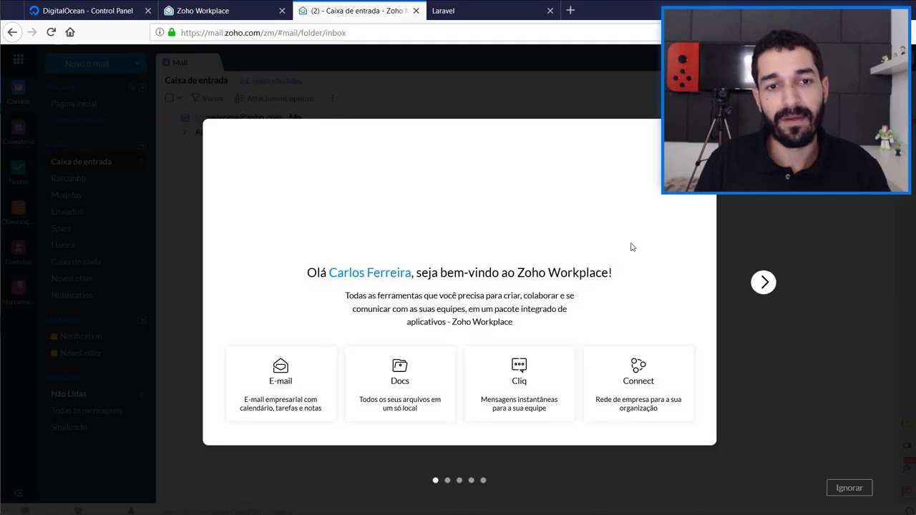
left_click(840, 493)
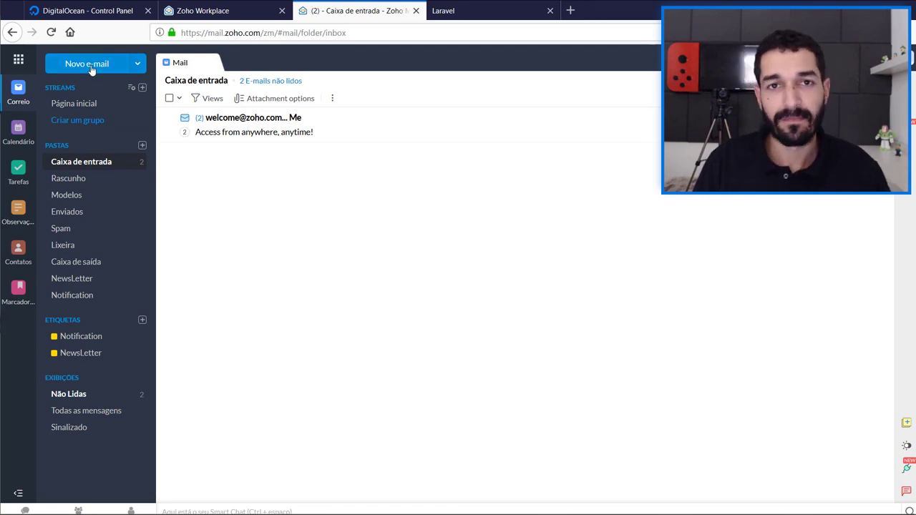
left_click(204, 11)
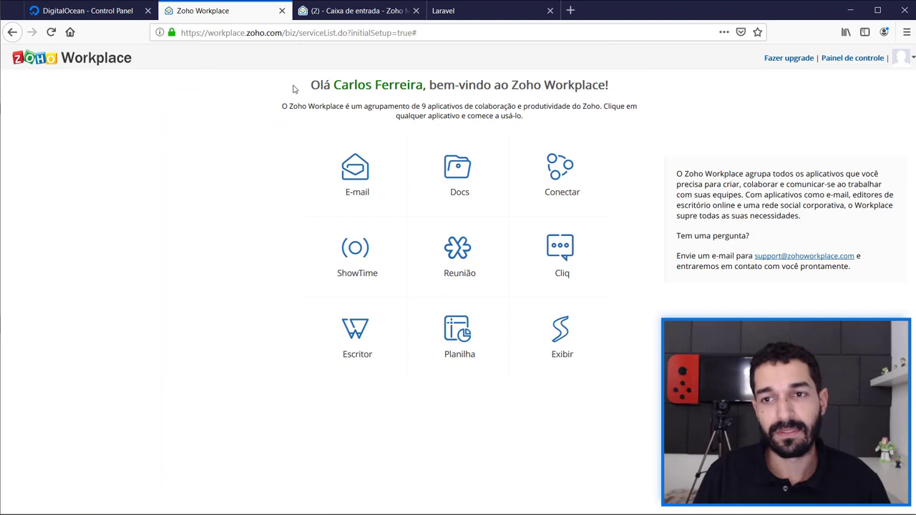
left_click(852, 60)
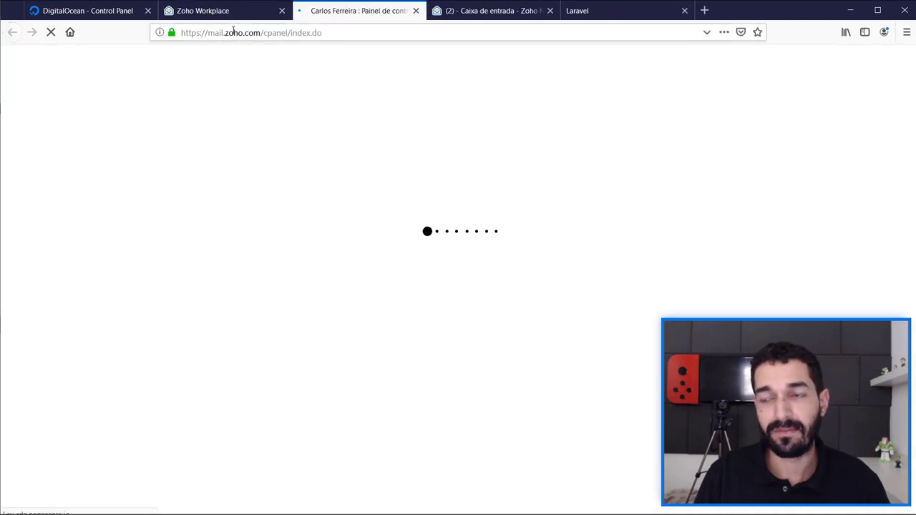
Close the SPF notice and open Autenticação de e-mail > SPF in the control panel
left_click(282, 11)
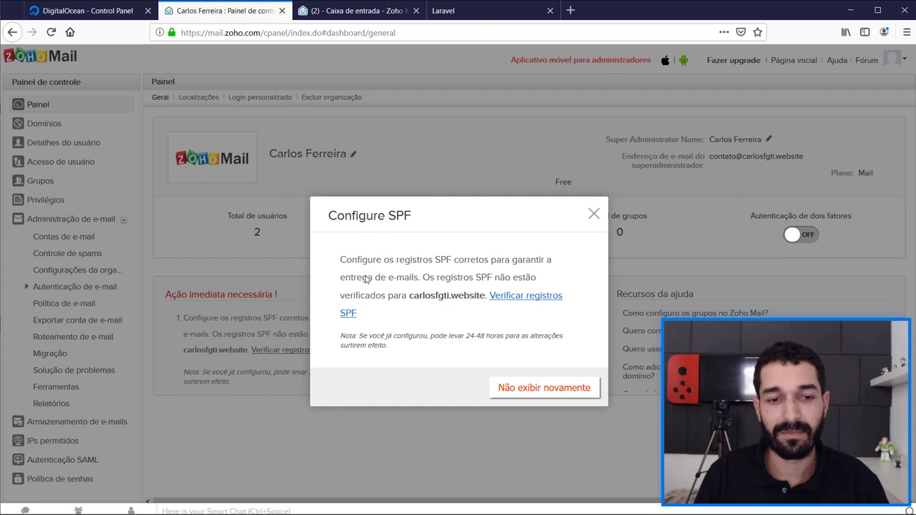
double_click(441, 262)
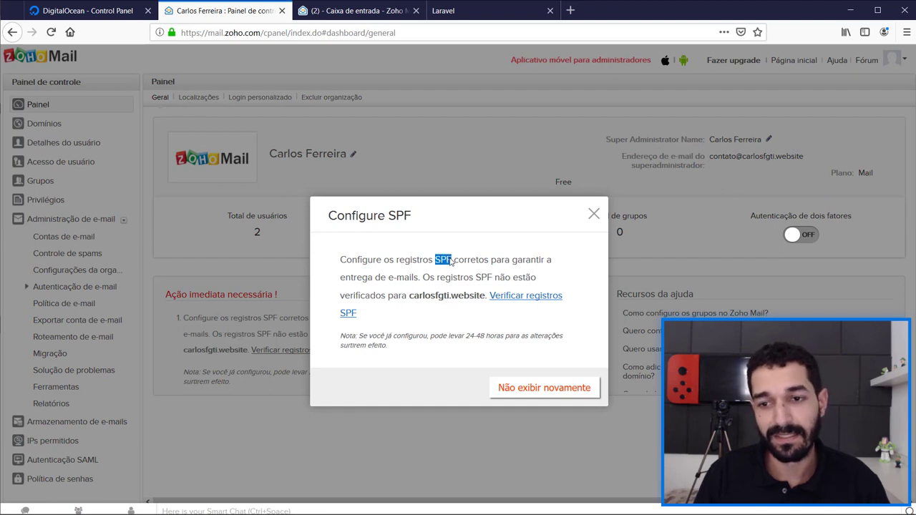
left_click(594, 213)
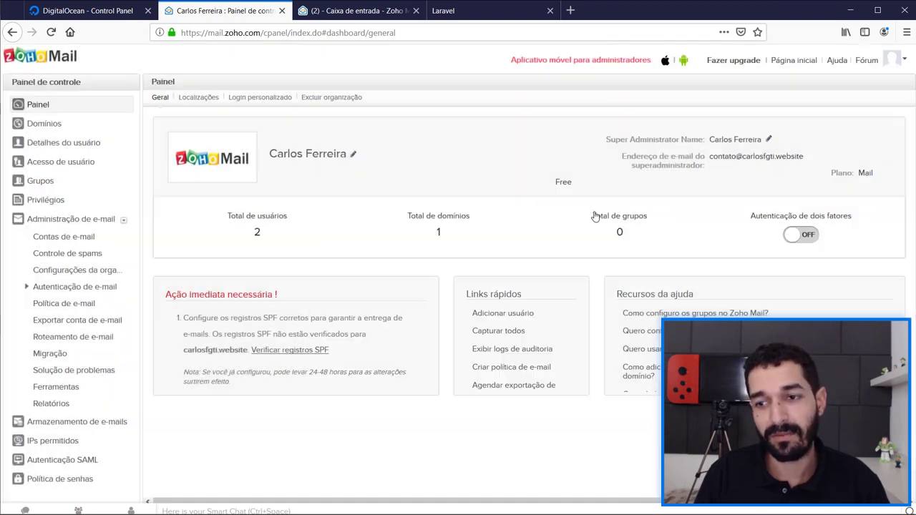
left_click(27, 287)
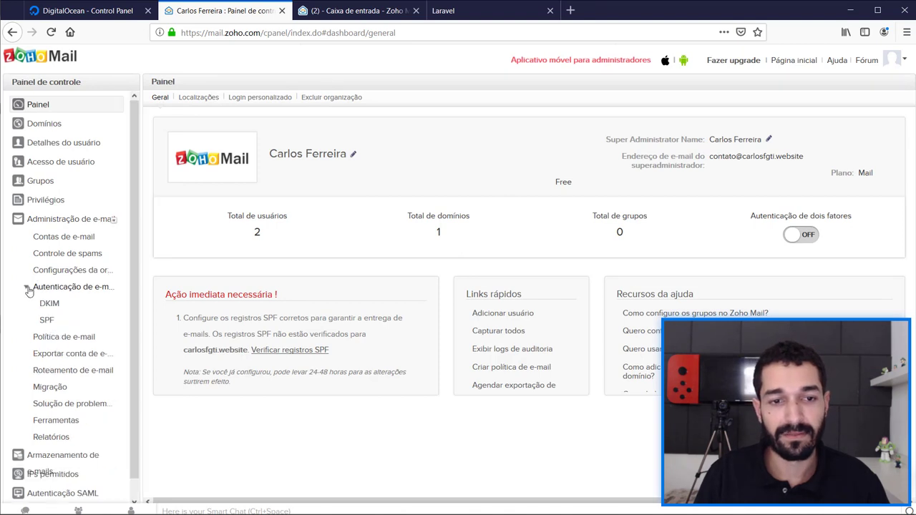
left_click(47, 321)
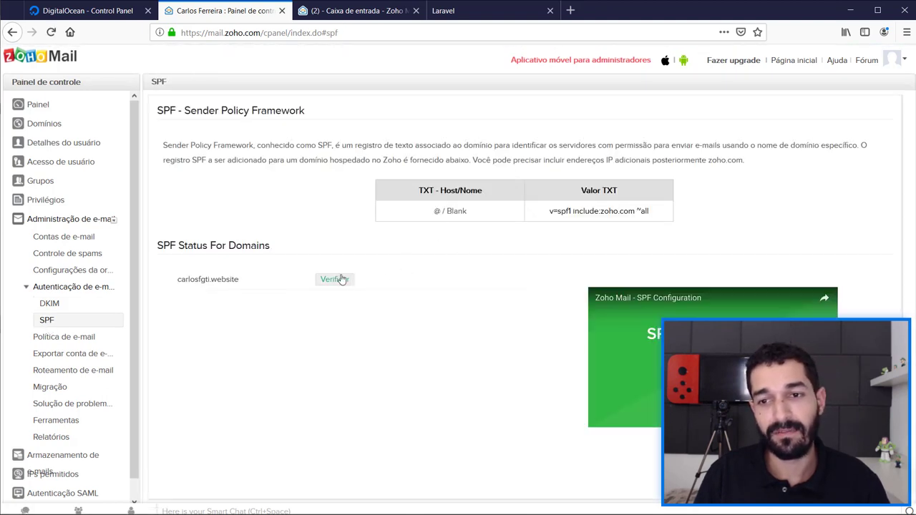
Attempt SPF verification for carlosfgti.website and dismiss the failure message
left_click_drag(428, 212, 510, 214)
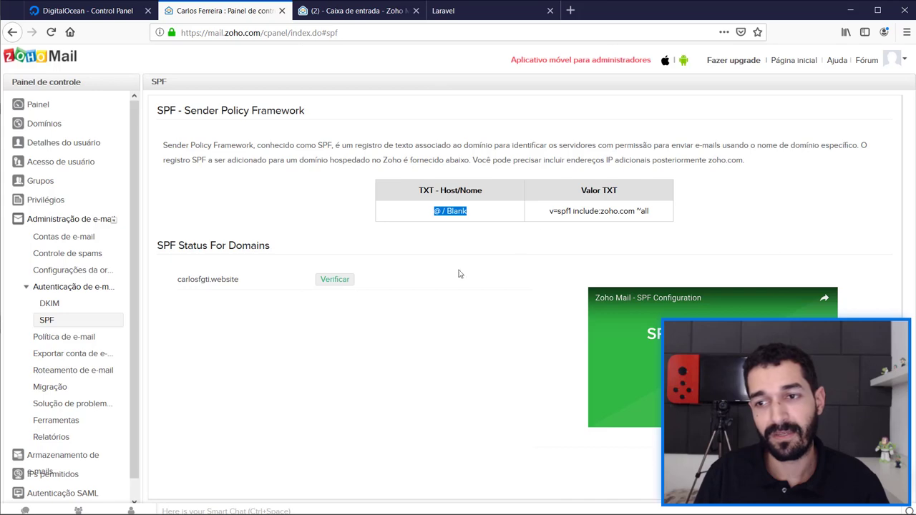
key("ctrl+shift+Tab")
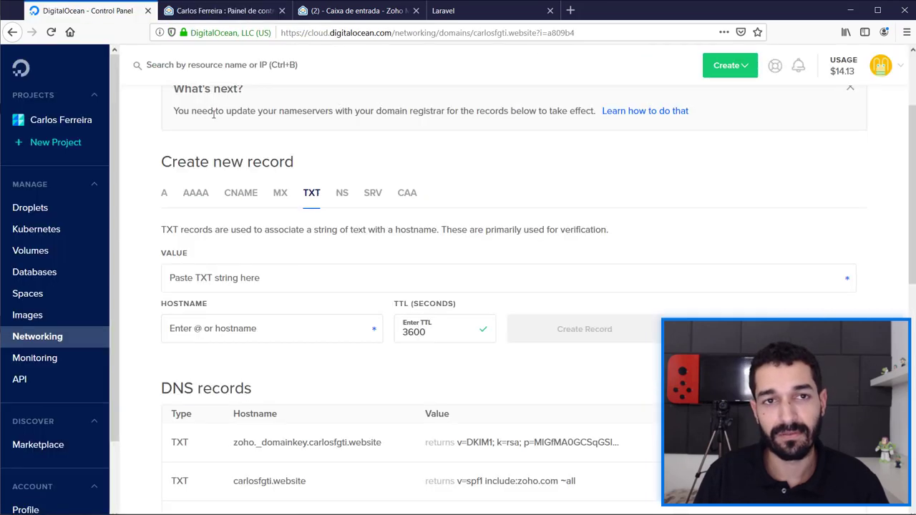
left_click(226, 12)
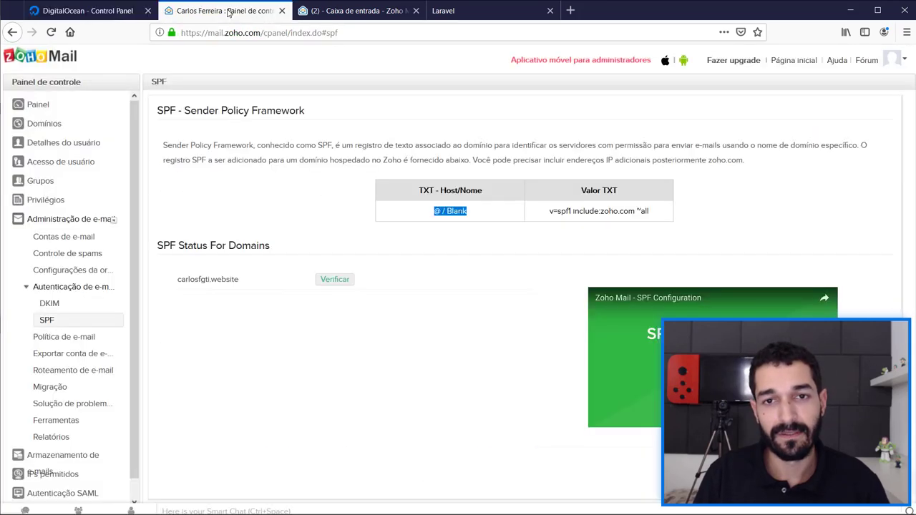
left_click(334, 280)
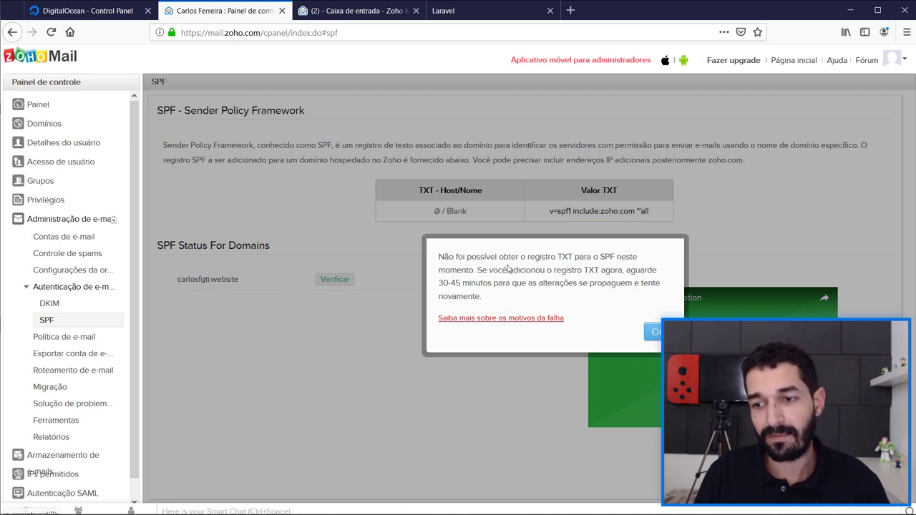
left_click_drag(443, 256, 544, 302)
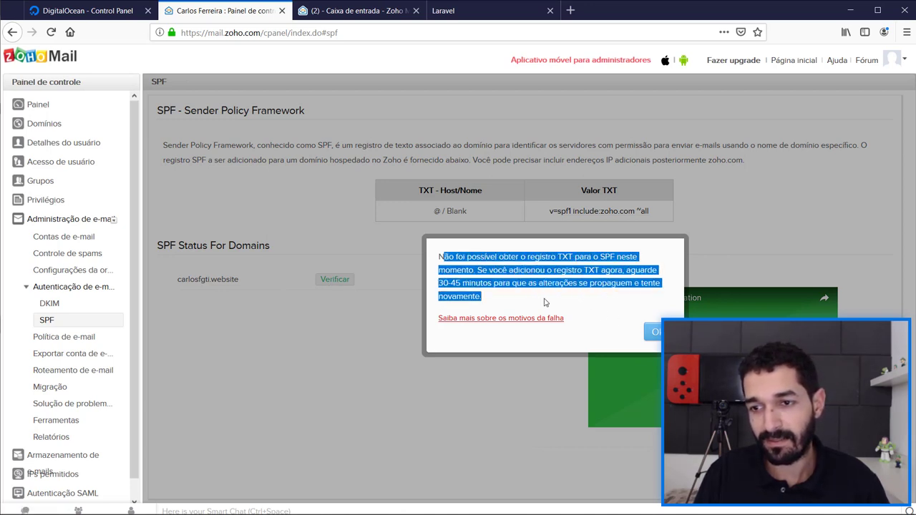
key("Escape")
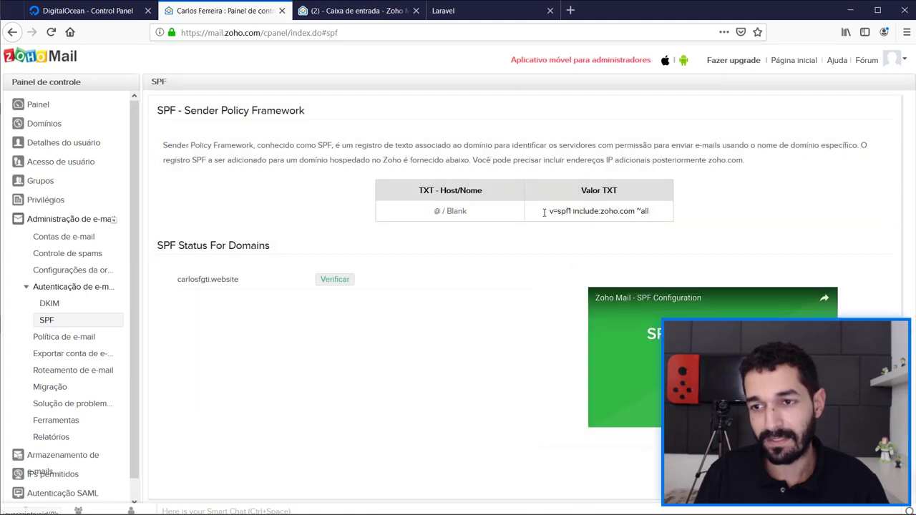
Search DigitalOcean's DNS records for the required SPF value v=spf1 include:zoho.com ~all
triple_click(584, 212)
key("ctrl+c")
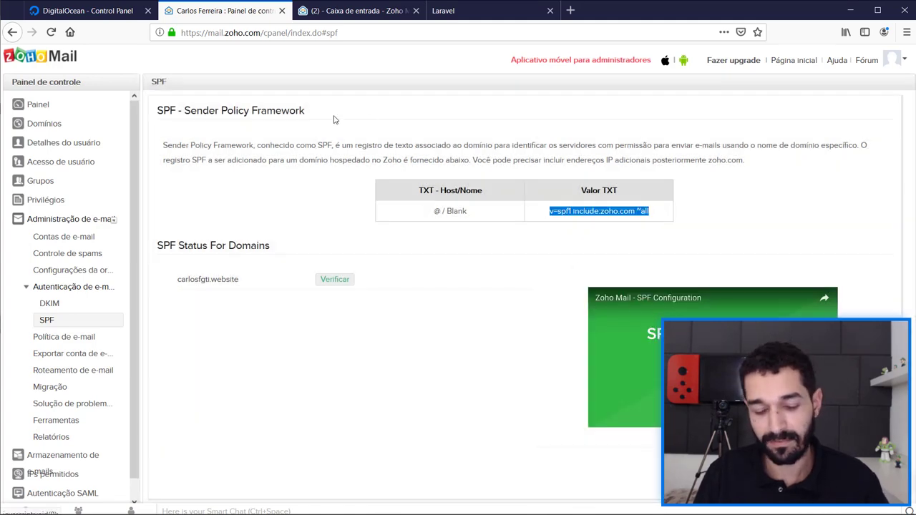
left_click(104, 13)
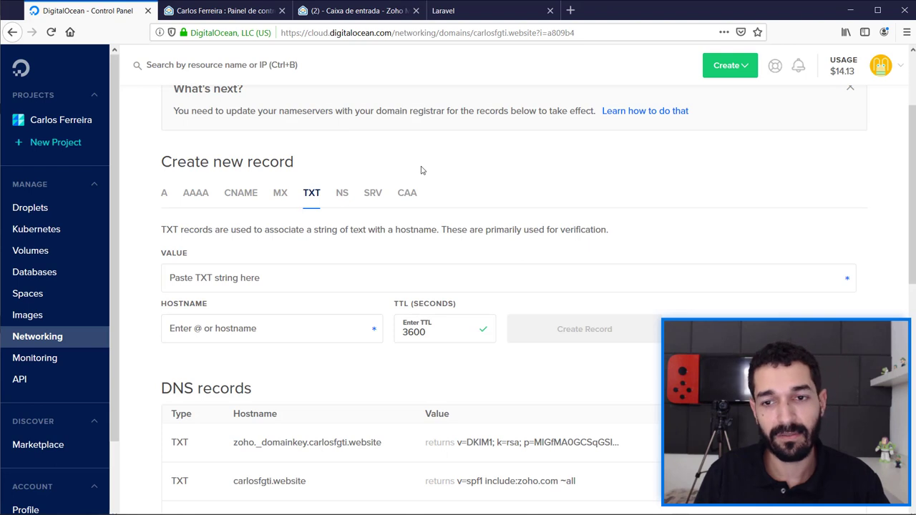
key("ctrl+f")
key("ctrl+v")
scroll(421, 170, "down", 3)
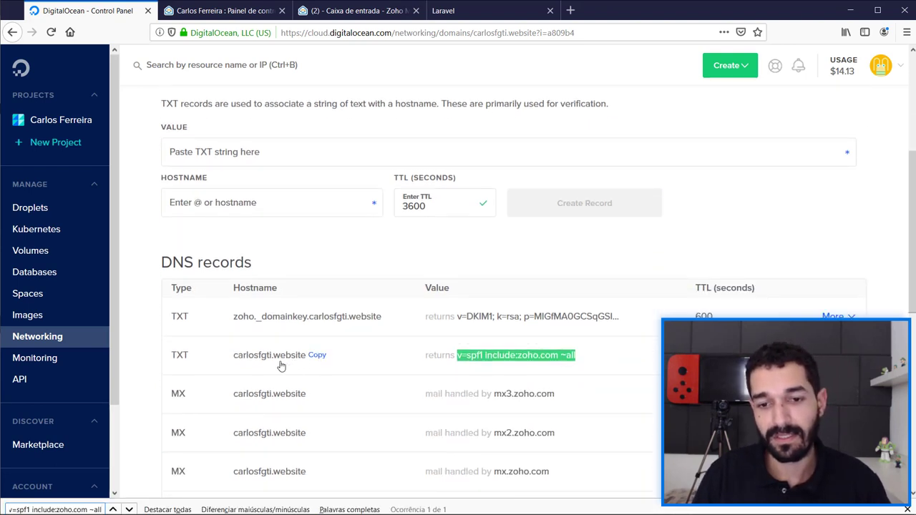
left_click(326, 11)
left_click(222, 11)
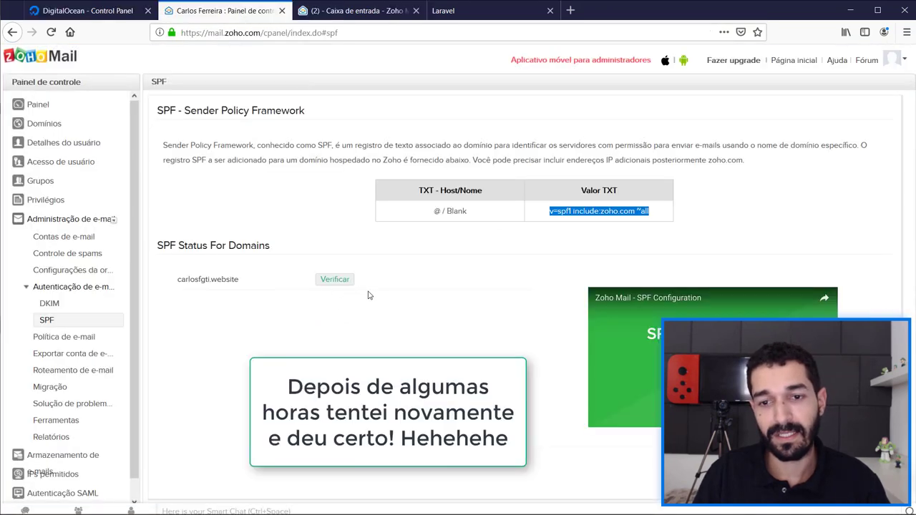
left_click(369, 268)
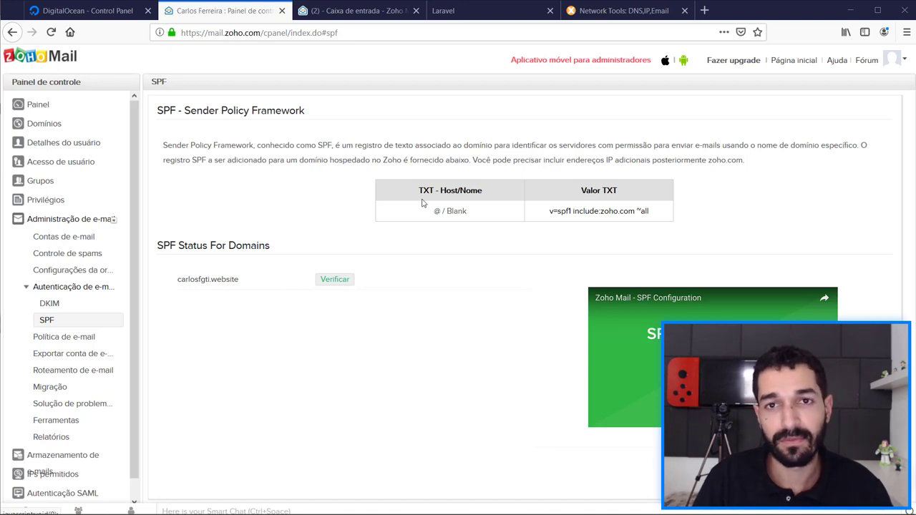
Run an MxToolbox MX lookup for carlosfgti.website, showing mx, mx2 and mx3.zoho.com
key("ctrl+Tab")
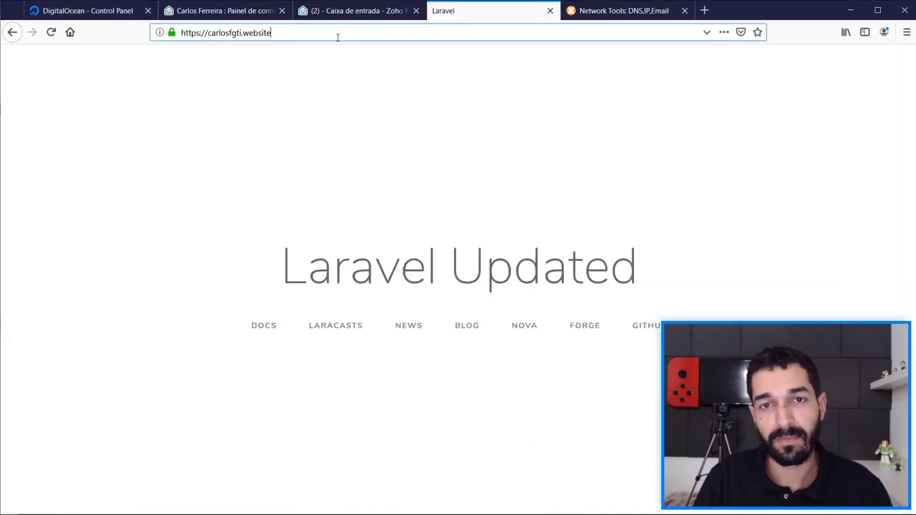
left_click(340, 40)
key("ctrl+c")
left_click(591, 16)
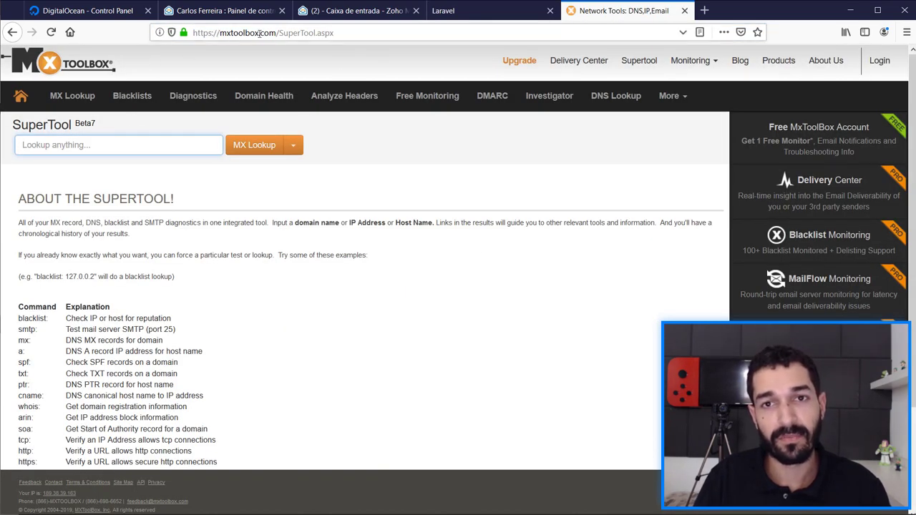
key("ctrl+v")
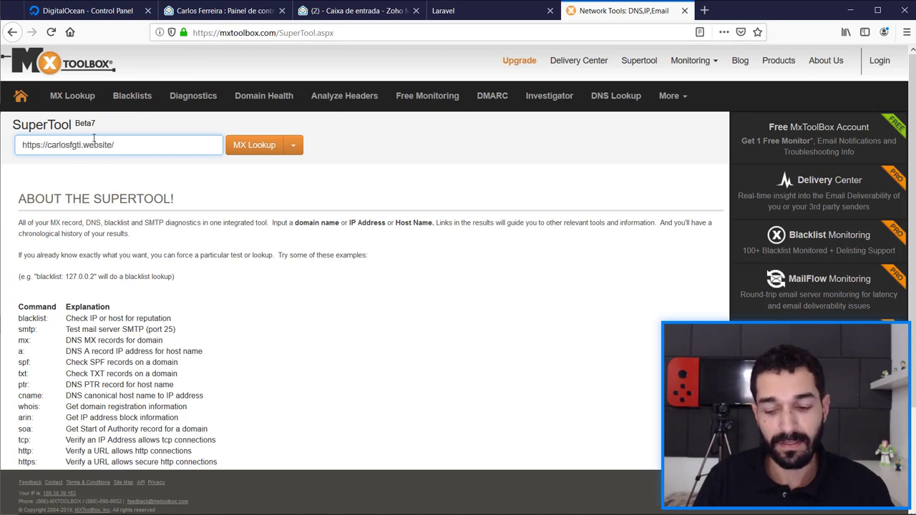
key("Delete")
key("Delete")
key("Delete")
key("Delete")
key("Delete")
key("Delete")
key("Delete")
key("Delete")
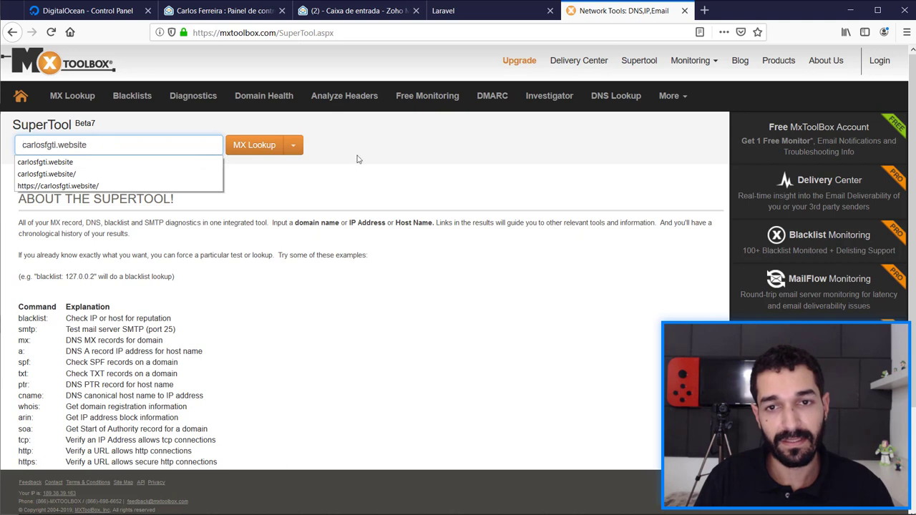
left_click(315, 154)
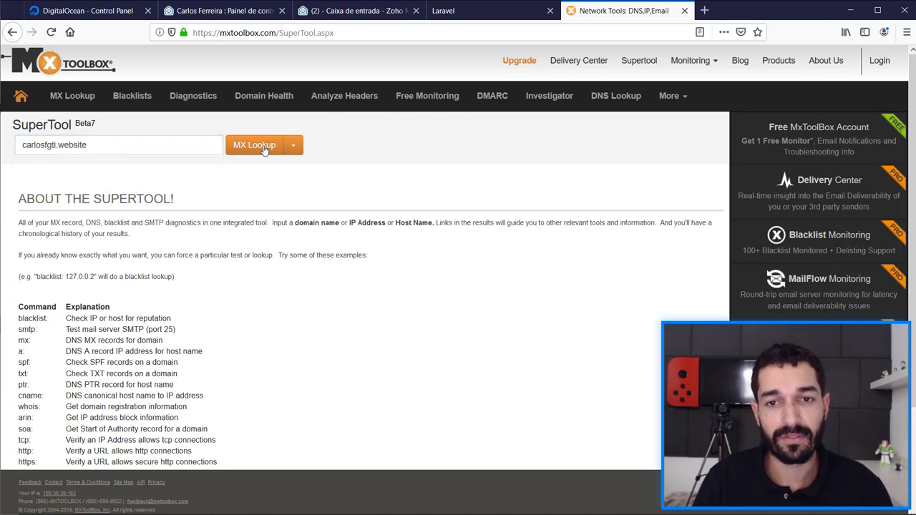
left_click(252, 147)
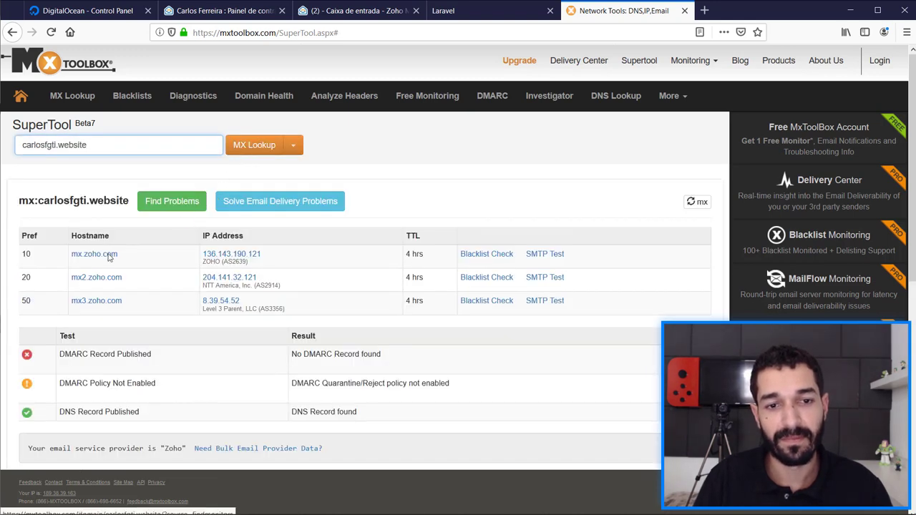
left_click_drag(25, 254, 608, 301)
left_click(600, 287)
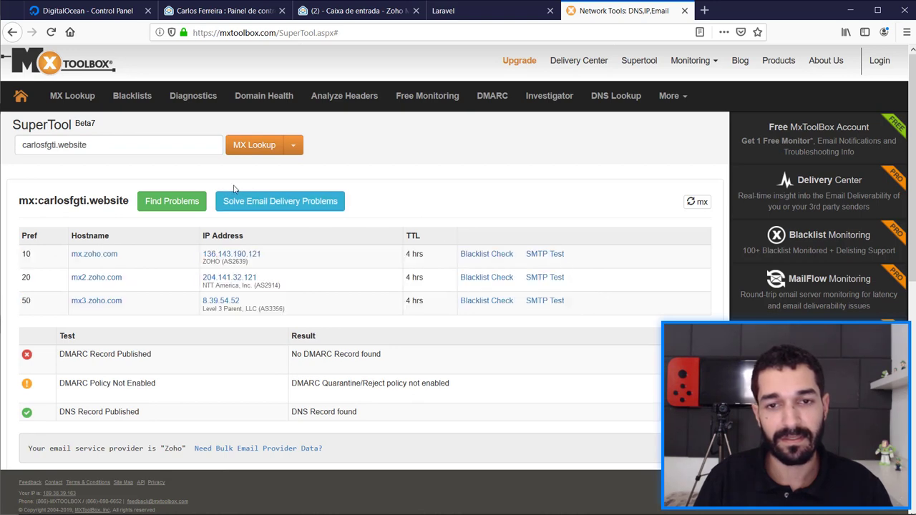
left_click(293, 150)
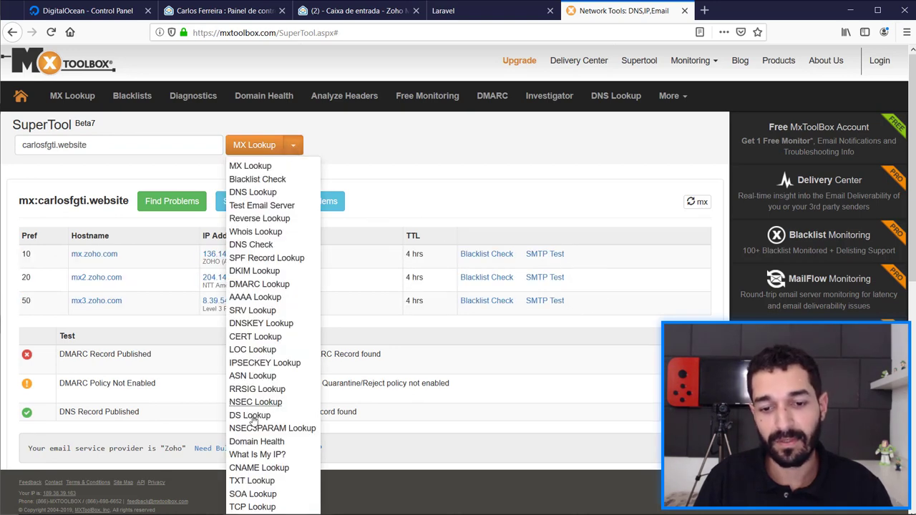
Run a TXT lookup for carlosfgti.website, confirming the SPF and zoho-verification records
left_click(252, 481)
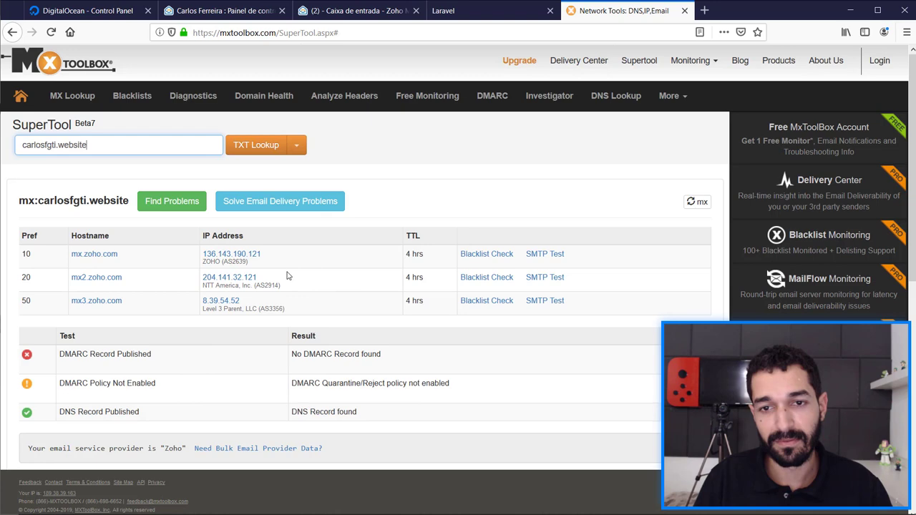
left_click(243, 151)
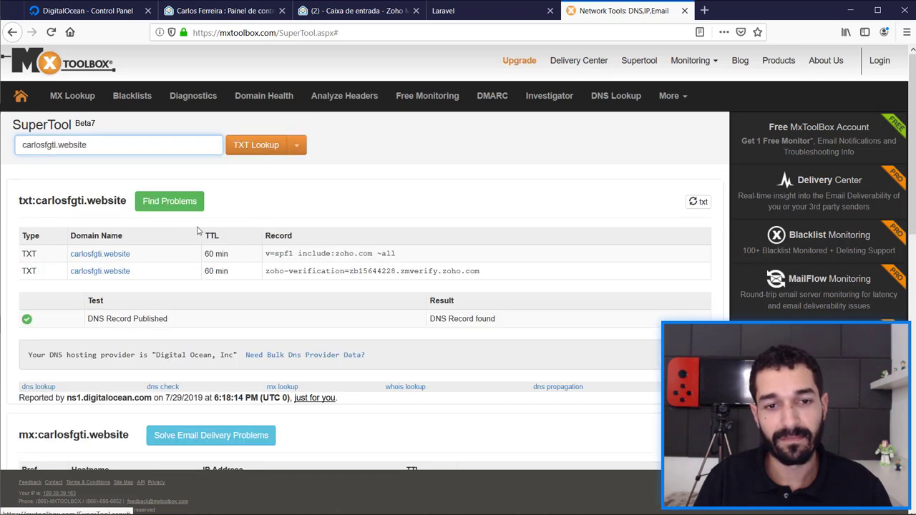
left_click_drag(20, 254, 525, 270)
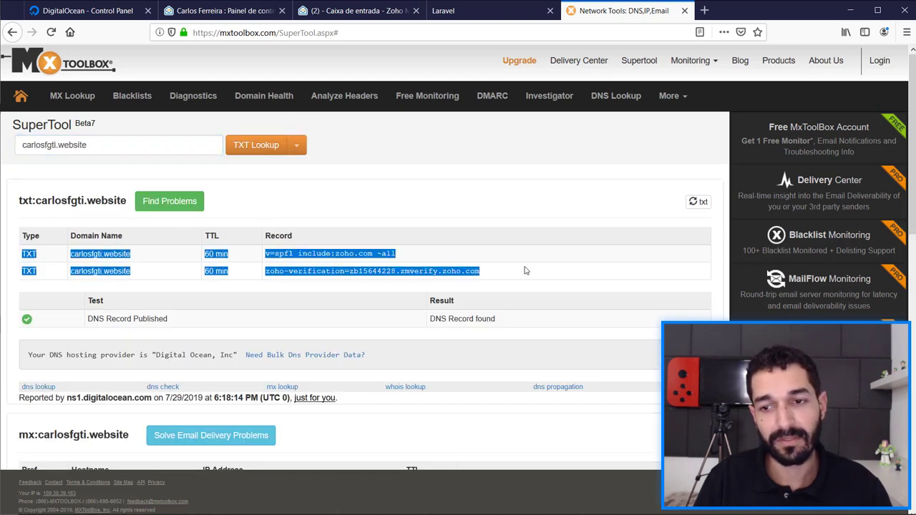
left_click(432, 270)
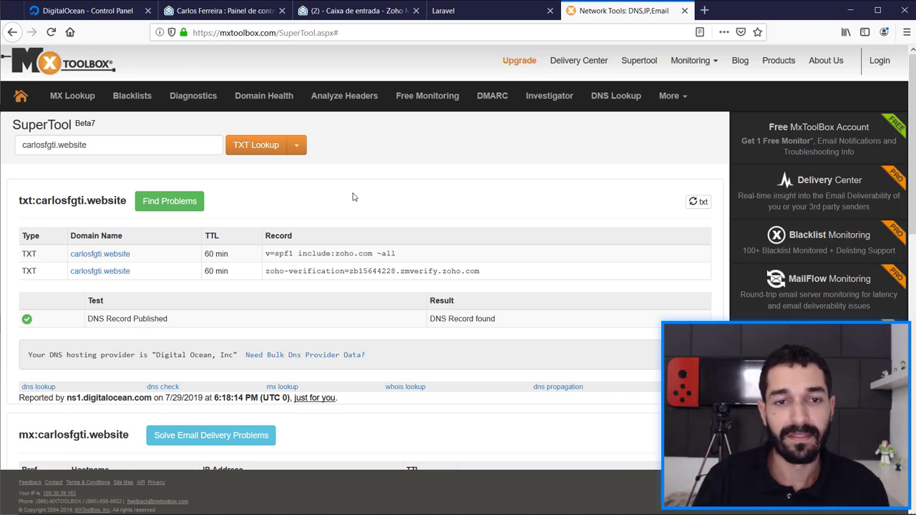
key("alt+Tab")
key("alt+Tab")
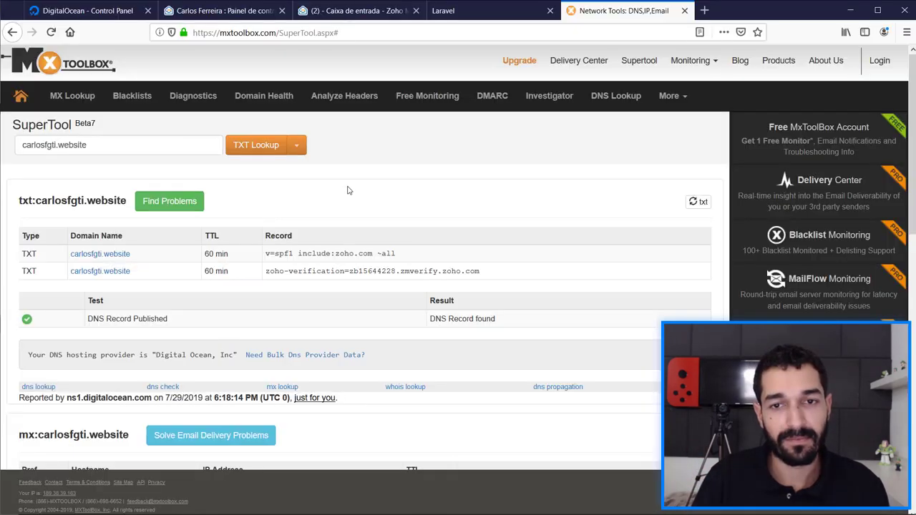
key("super")
key("super")
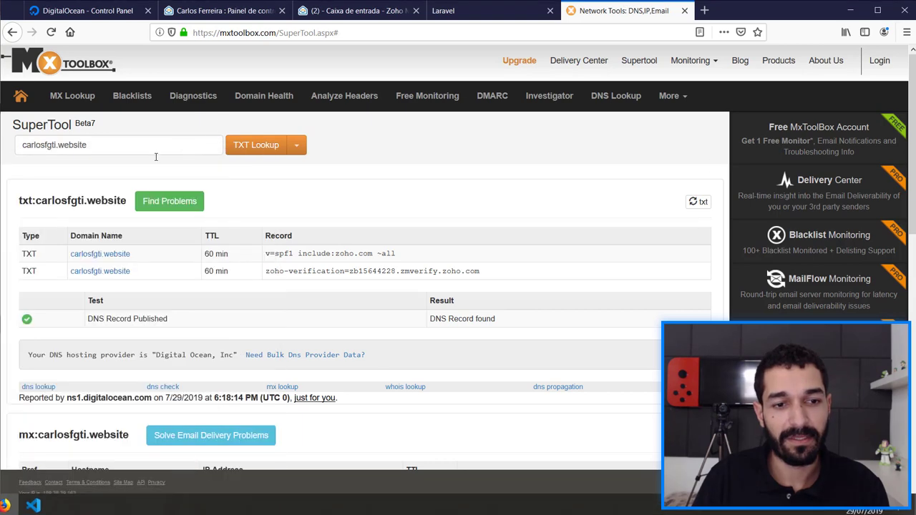
key("super")
key("super")
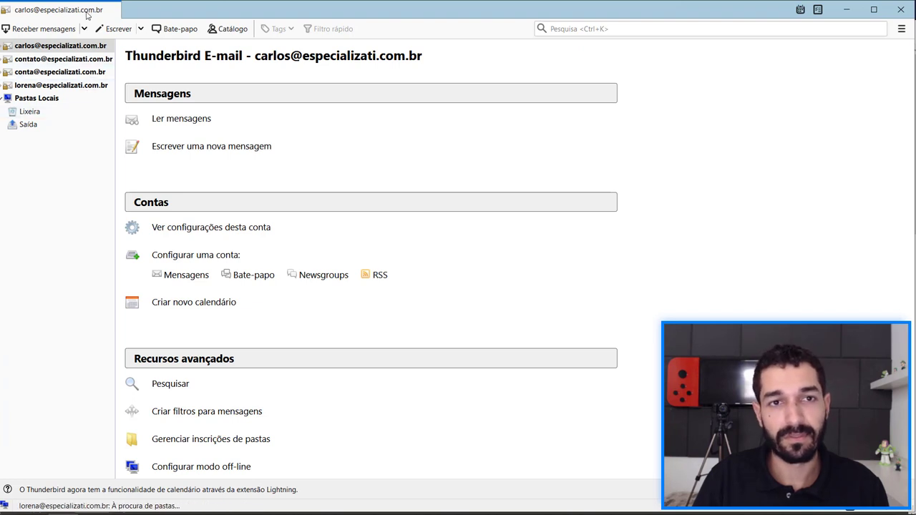
Start Thunderbird's existing e-mail account setup and enter the user's full name
key("alt")
left_click(9, 10)
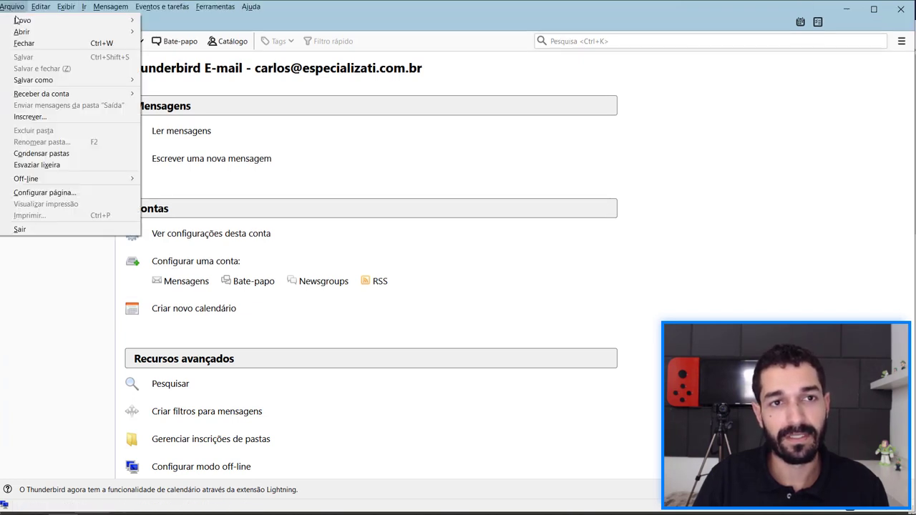
mouse_move(85, 25)
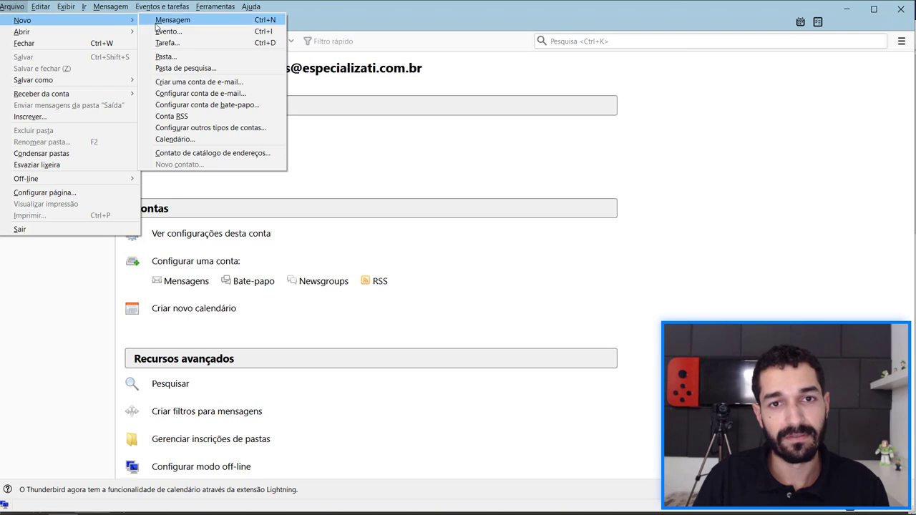
left_click(212, 101)
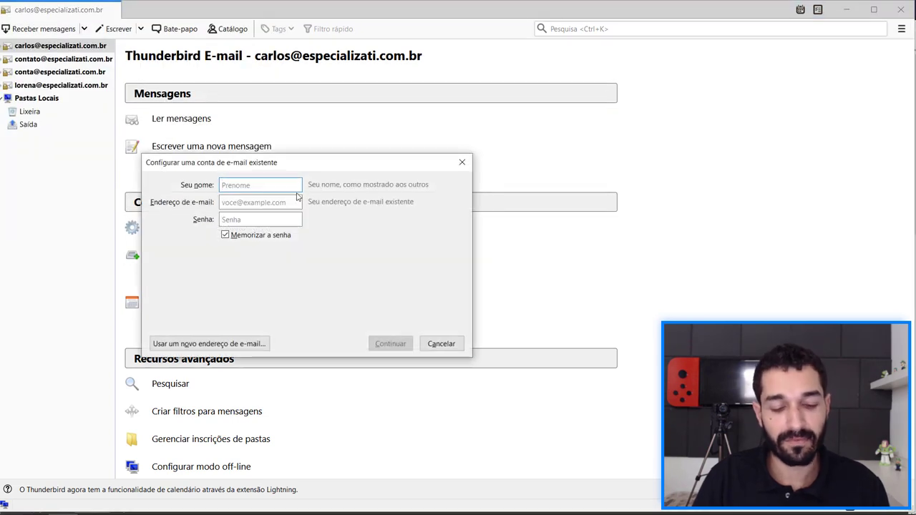
type("Carlos")
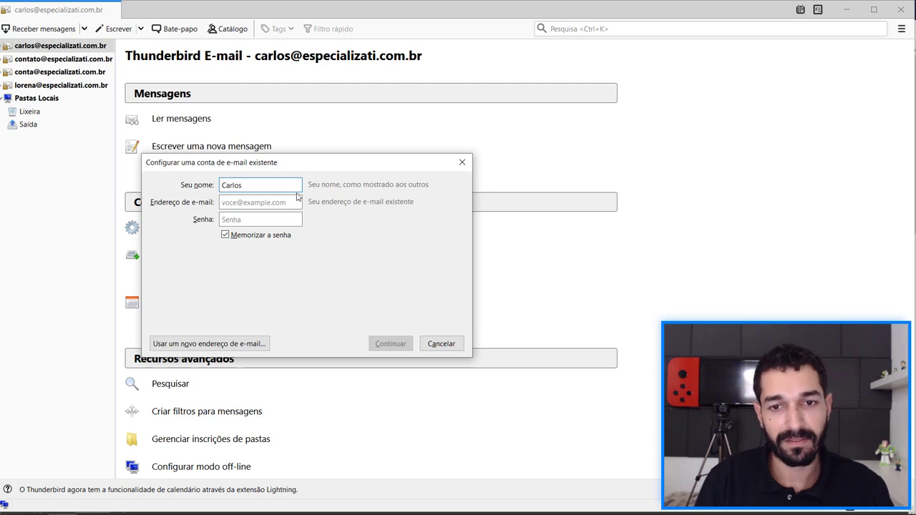
type(" Ferreira")
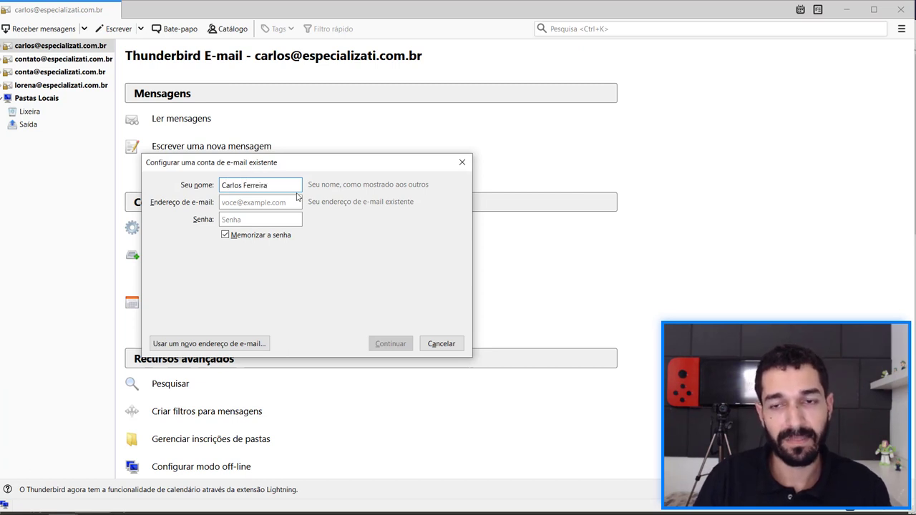
Check the Zoho Mail inbox, then enter the new carlosfgti.website e-mail address
key("Escape")
key("alt+Tab")
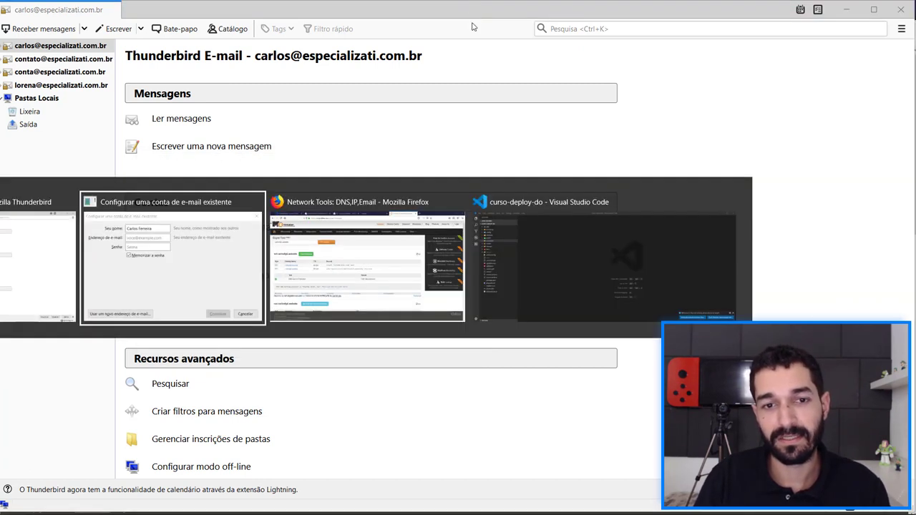
key("alt+Tab")
left_click(336, 10)
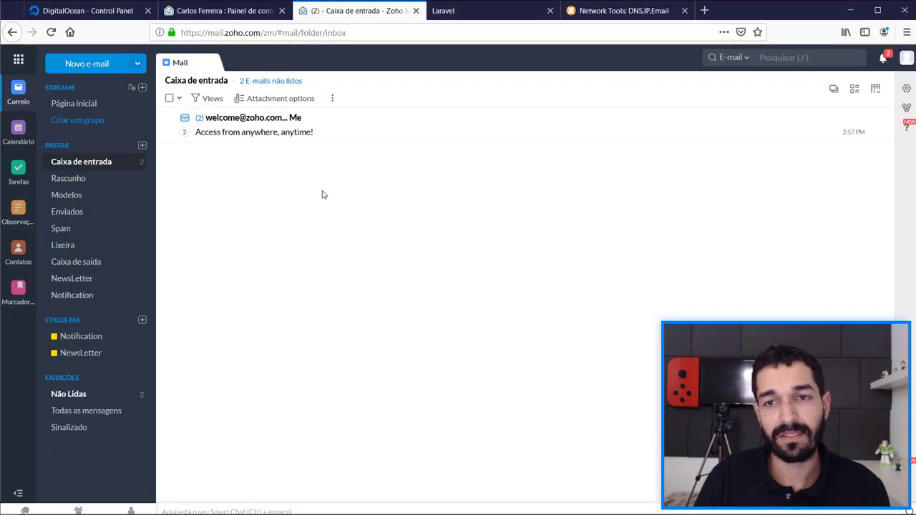
key("alt+Tab")
key("alt+Tab")
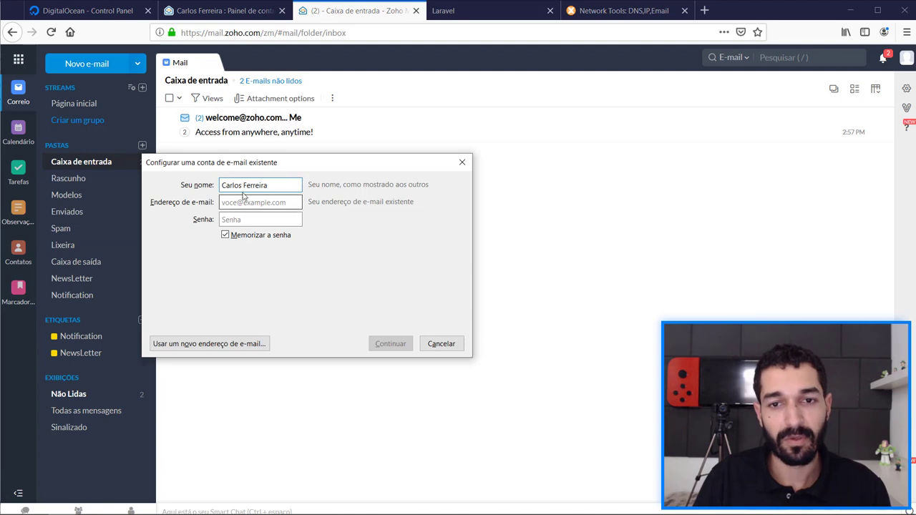
left_click(241, 201)
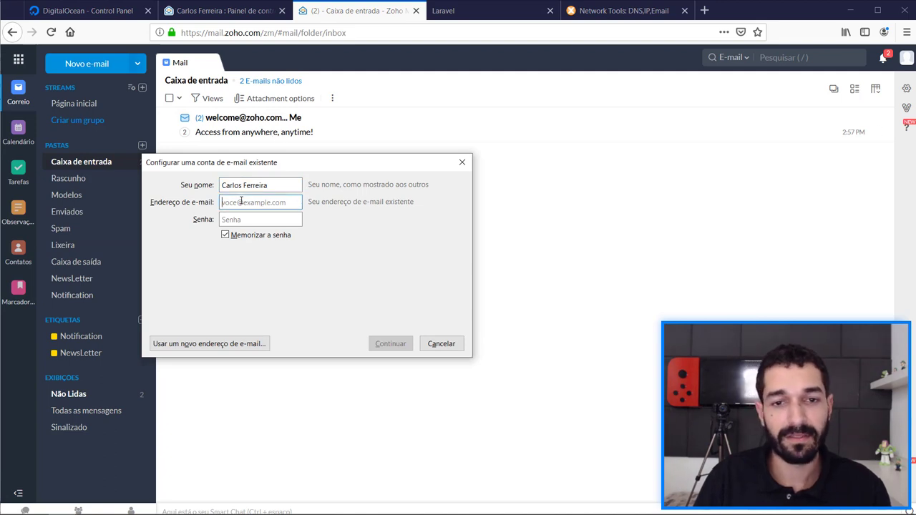
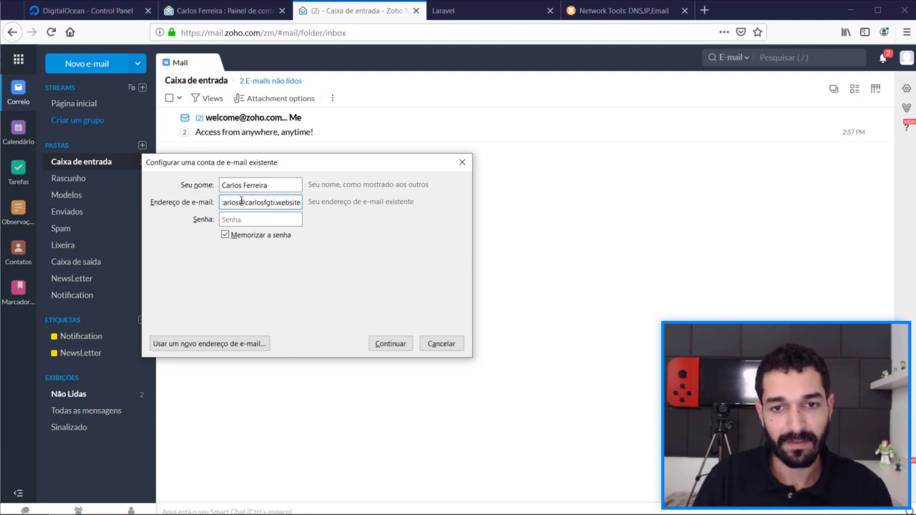
key("Home")
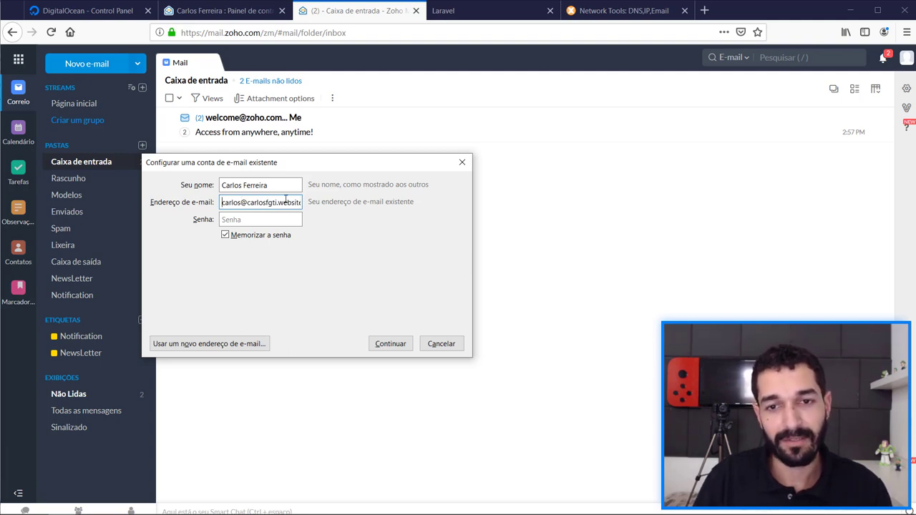
Enter the account password and continue so Zoho's IMAP and SMTP SSL settings are detected
left_click(246, 217)
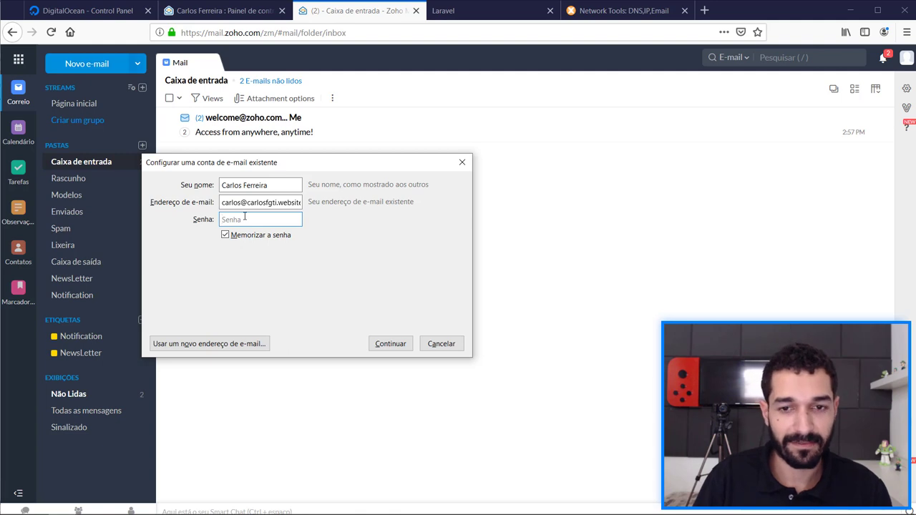
type("••")
key("BackSpace")
key("BackSpace")
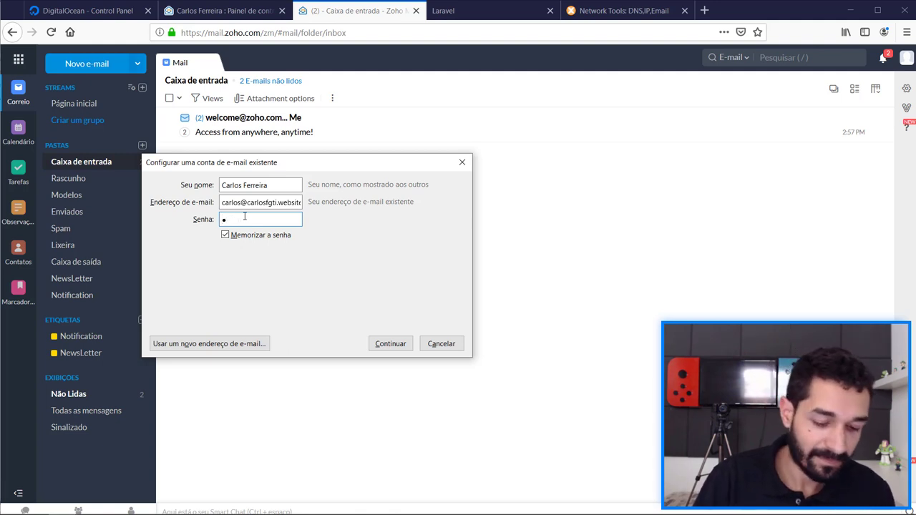
type("••••••")
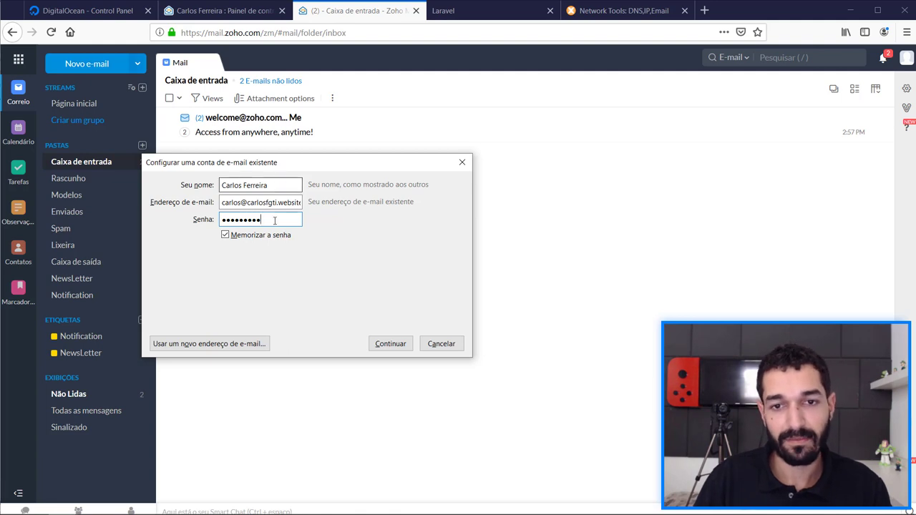
left_click(391, 343)
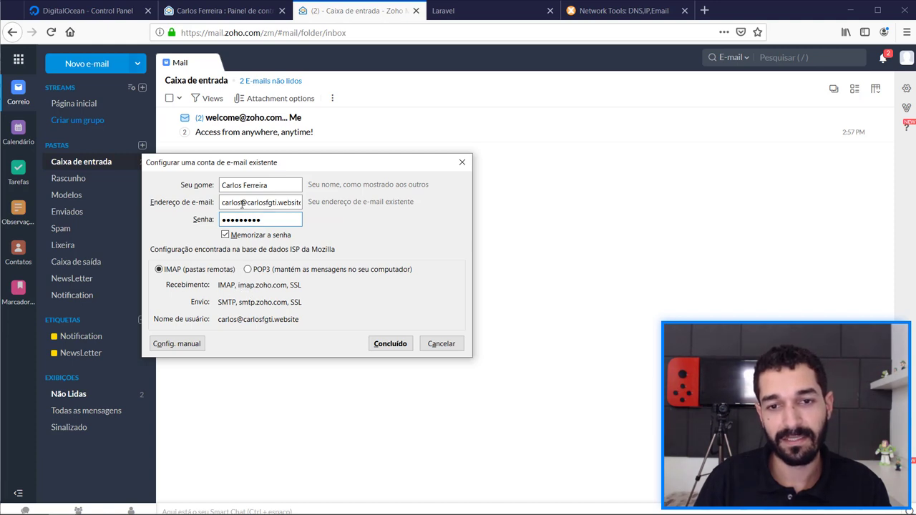
left_click_drag(258, 203, 299, 203)
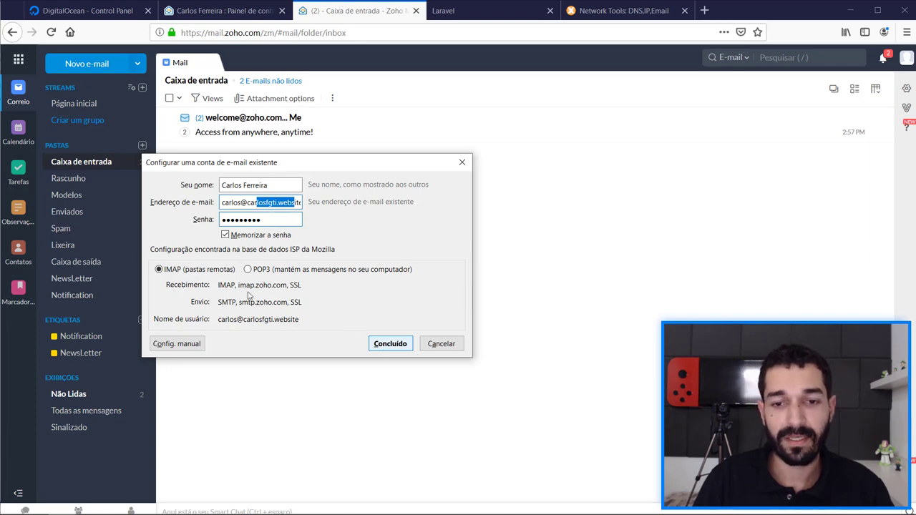
Try enabling Acesso IMAP for the new mailbox under Contas de e-mail; Zoho refuses as paid-only
left_click(222, 11)
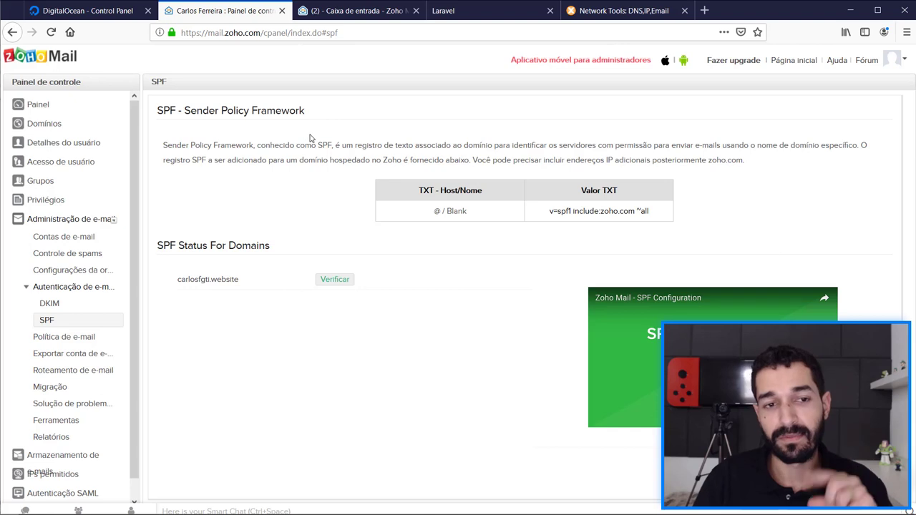
left_click(49, 243)
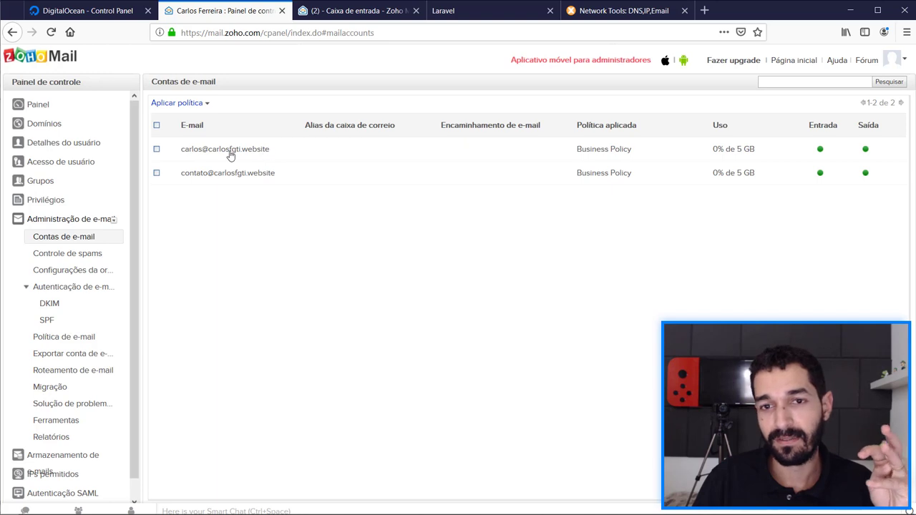
left_click(229, 150)
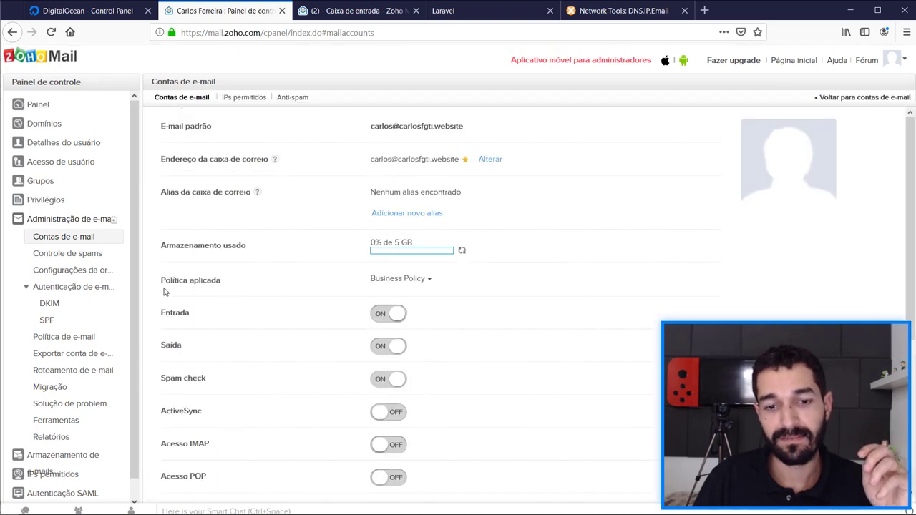
scroll(164, 286, "down", 3)
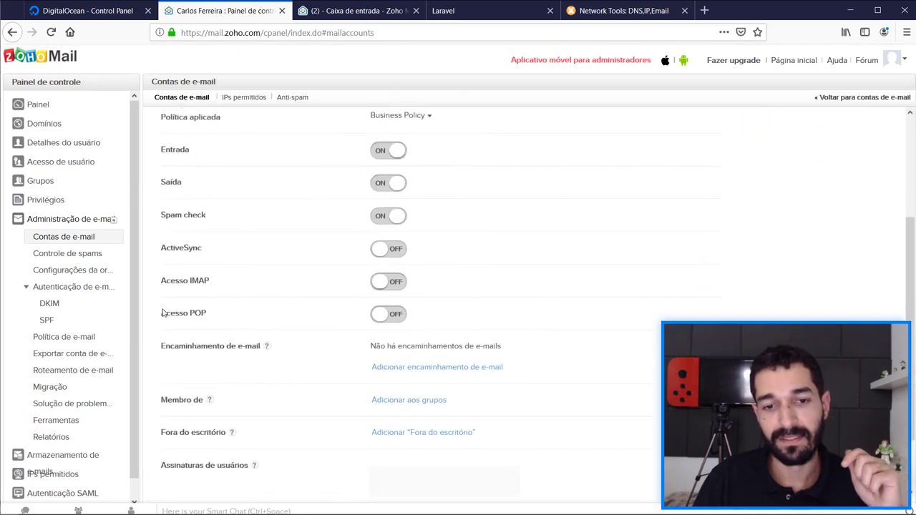
left_click(394, 282)
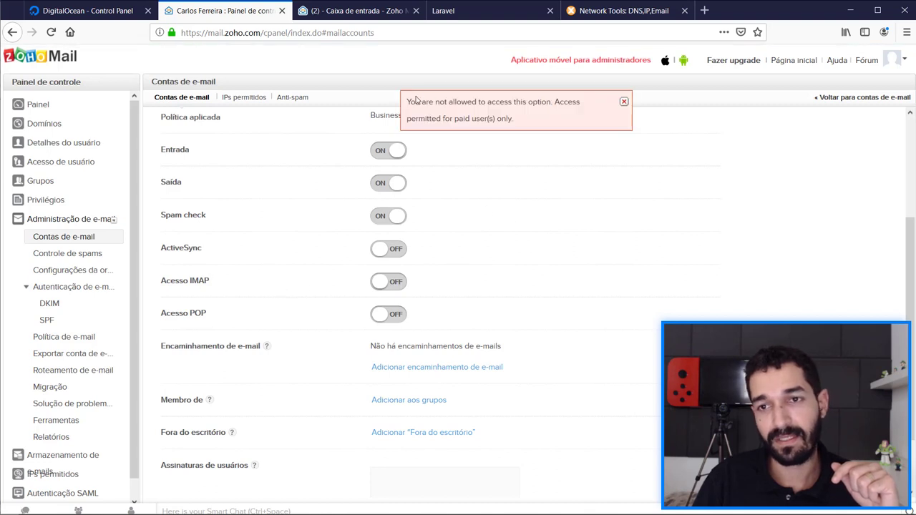
left_click_drag(414, 102, 532, 117)
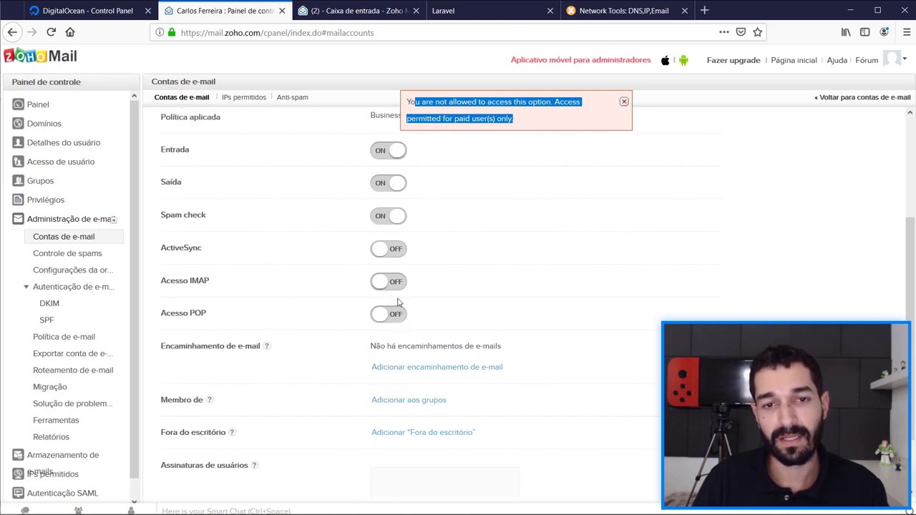
key("alt+Tab")
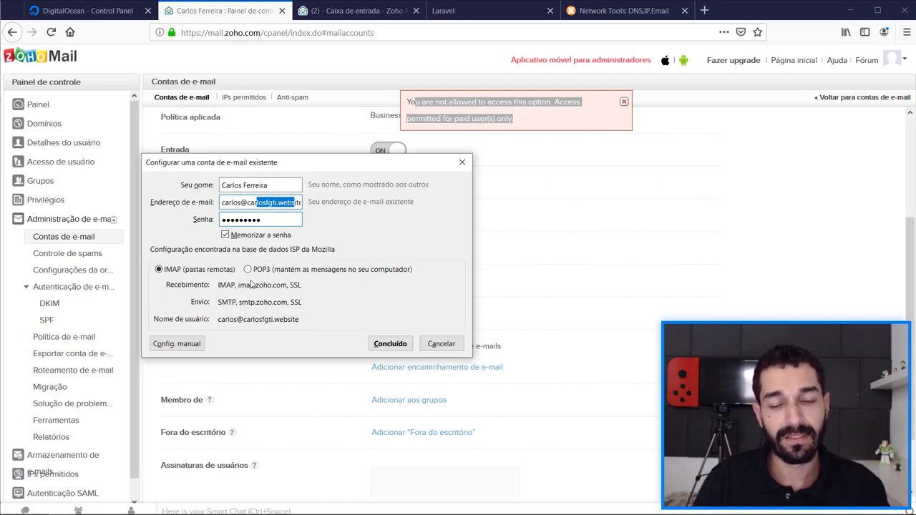
Compare the .env file's smtp MAIL_ settings with Thunderbird's detected SMTP server
key("alt+Tab")
key("alt+Tab")
key("alt+Tab")
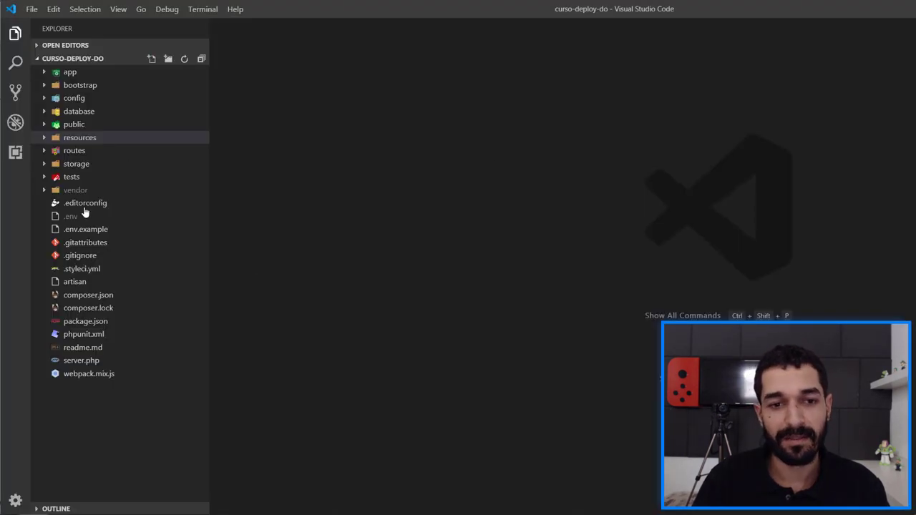
left_click(61, 218)
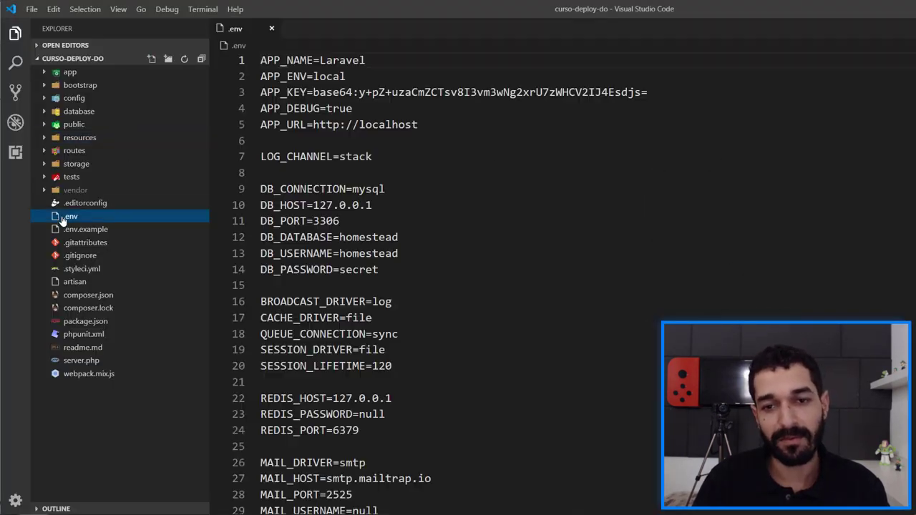
scroll(304, 187, "down", 5)
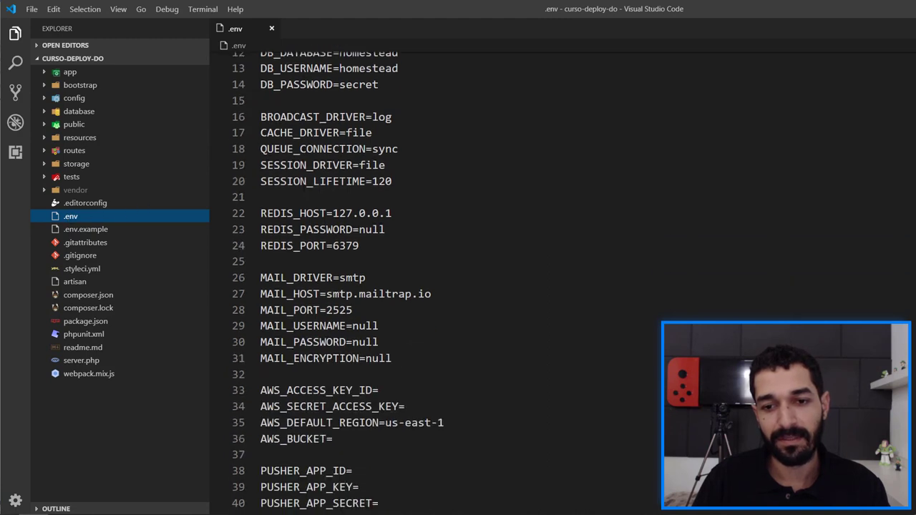
double_click(352, 204)
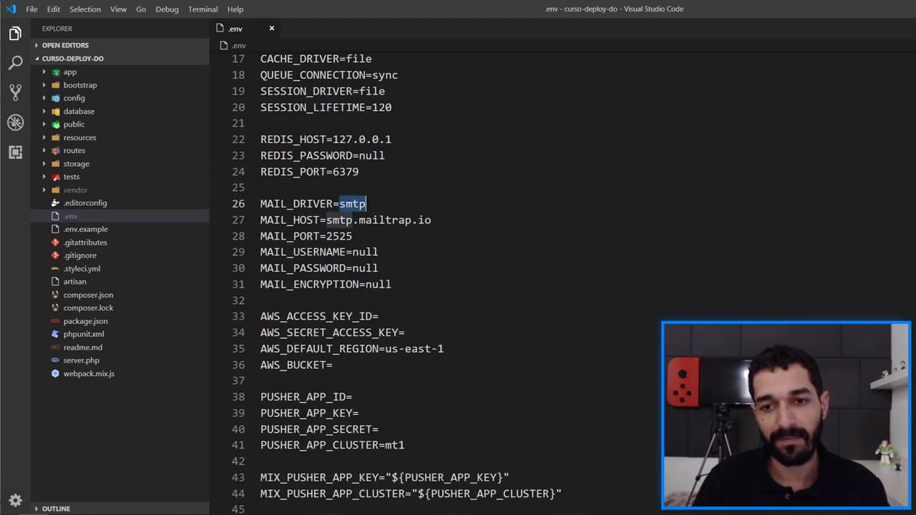
key("alt+Tab")
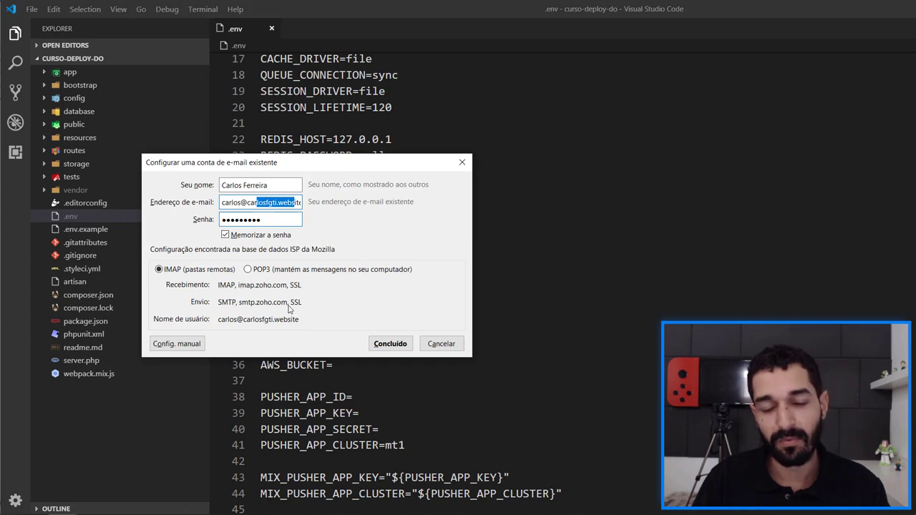
key("alt+Tab")
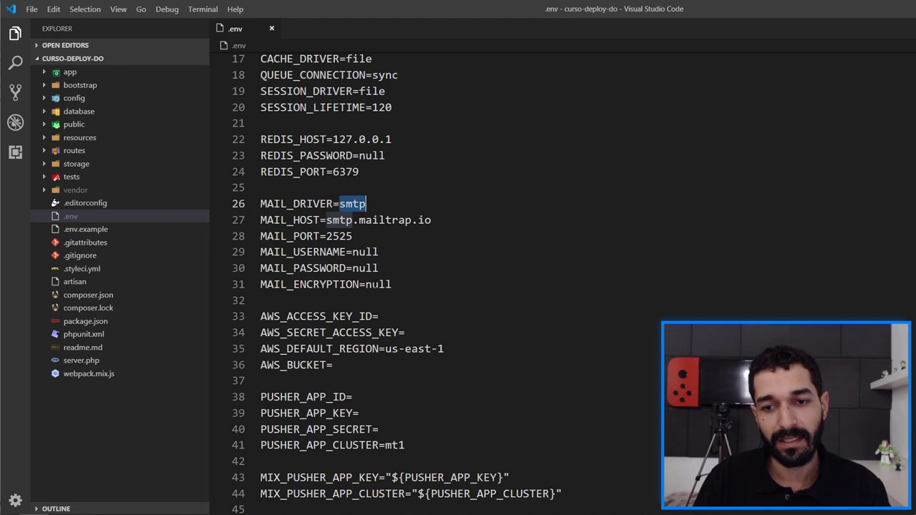
Change MAIL_ENCRYPTION from null to ssl, then undo it, leaving .env unchanged
double_click(379, 284)
type("s")
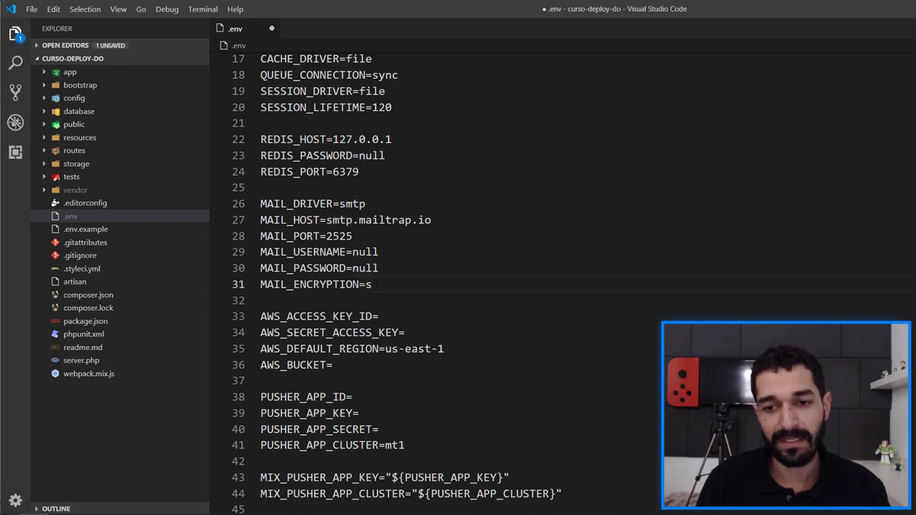
type("sl")
key("ctrl+z")
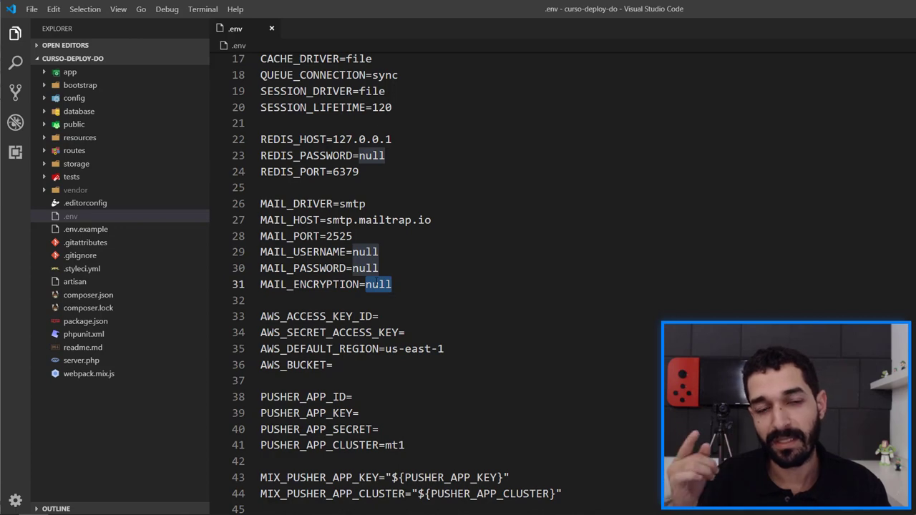
key("alt+Tab")
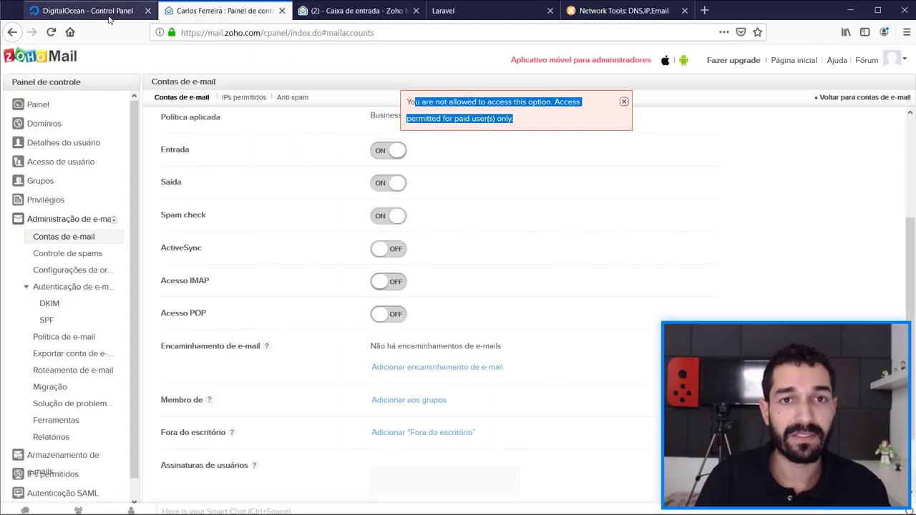
Show DigitalOcean's carlosfgti.website DNS records with the Zoho SPF, DKIM and MX entries
key("ctrl+shift+Tab")
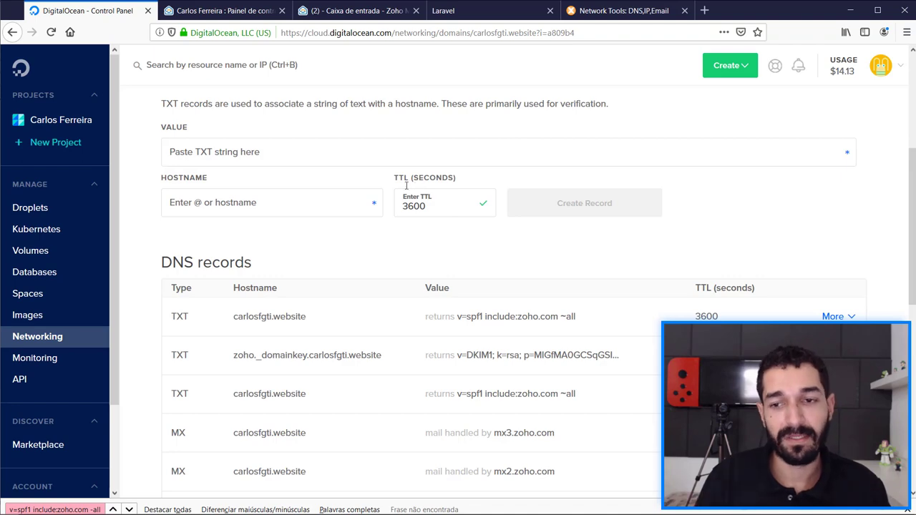
key("alt+Tab")
key("alt+Tab")
key("alt+Tab")
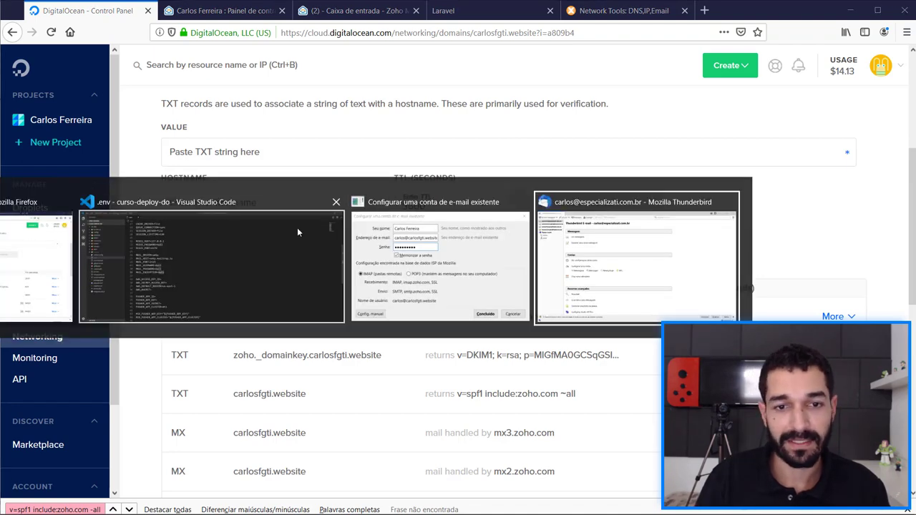
key("alt+Tab")
key("alt+Tab")
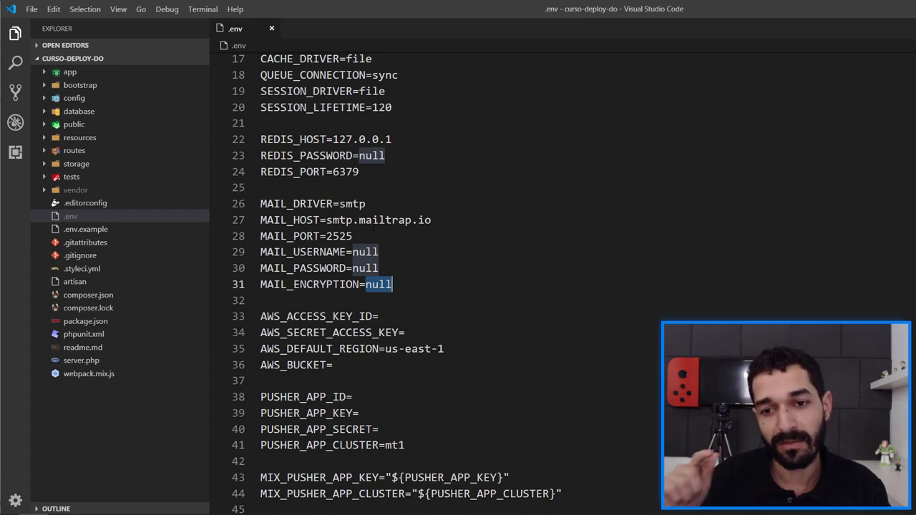
key("alt+Tab")
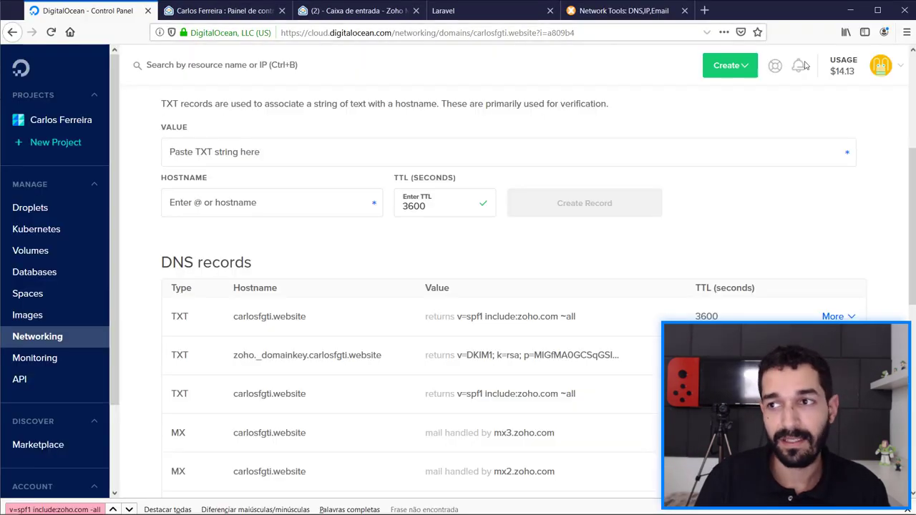
Open DigitalOcean's Contact Support ticket form in a new tab, then return to Zoho's control panel
left_click(788, 67)
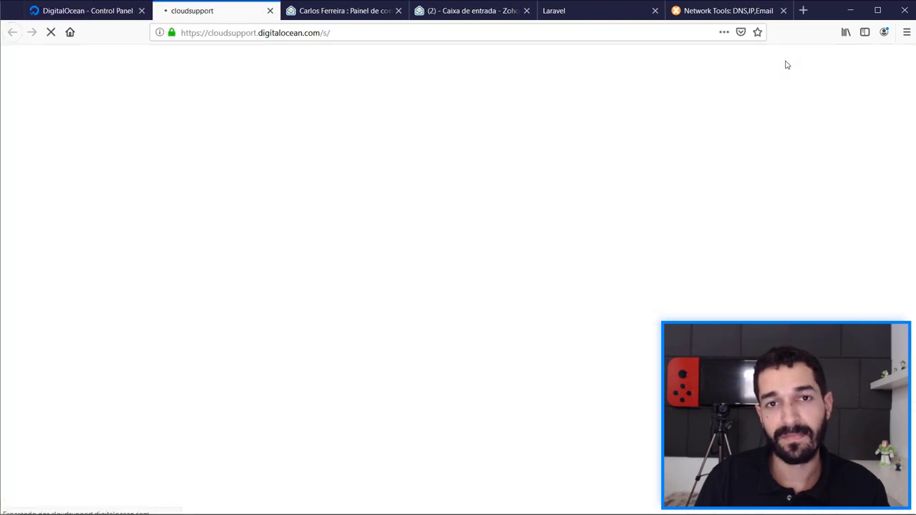
left_click(79, 11)
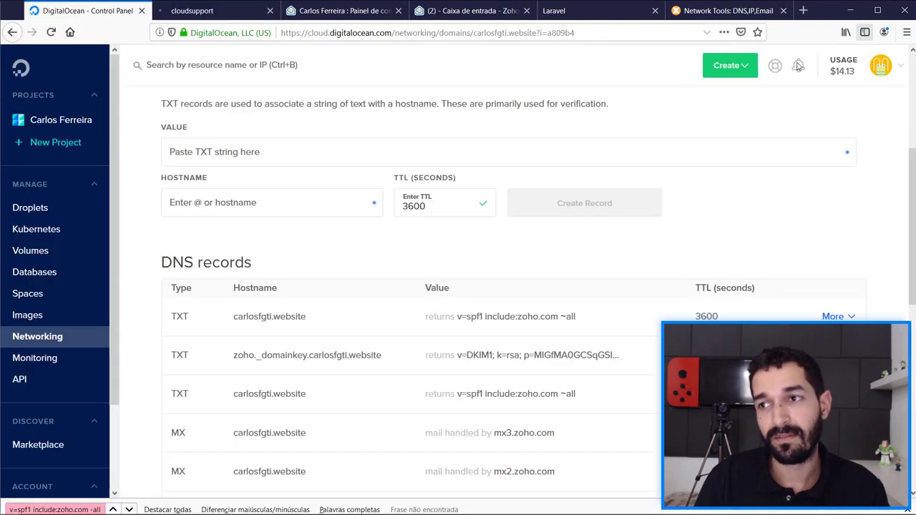
left_click(208, 11)
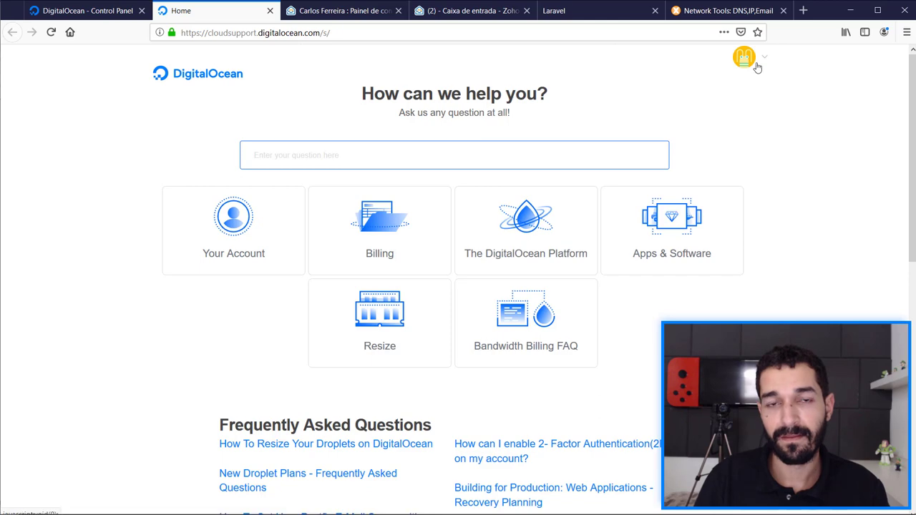
scroll(440, 147, "down", 6)
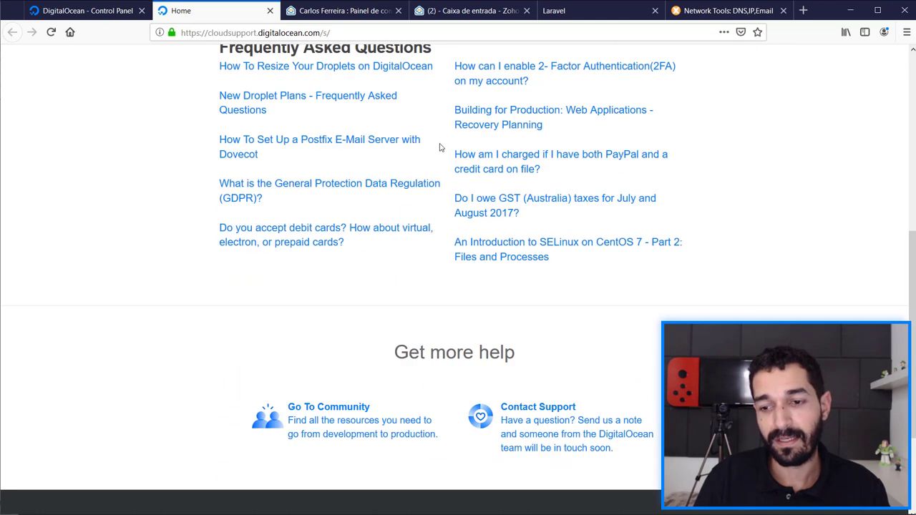
left_click(513, 339)
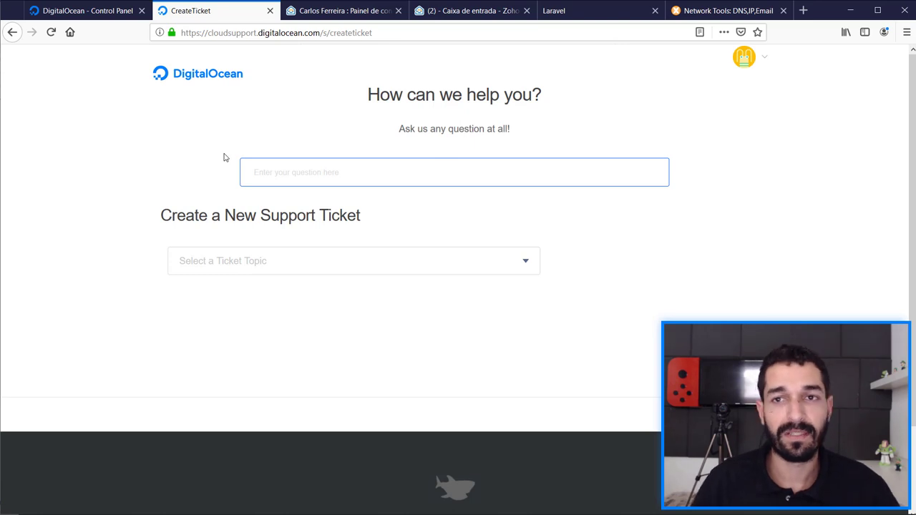
left_click(368, 10)
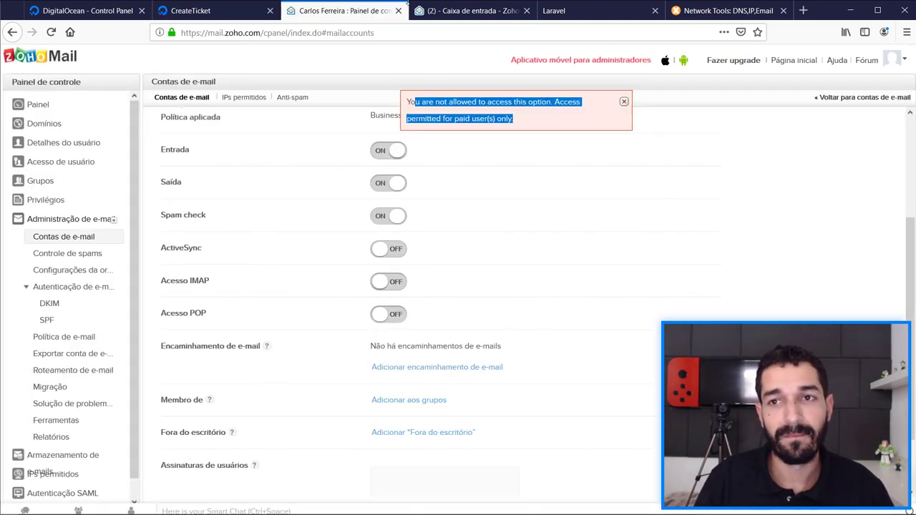
Start a new message in Thunderbird with Escrever
left_click(430, 10)
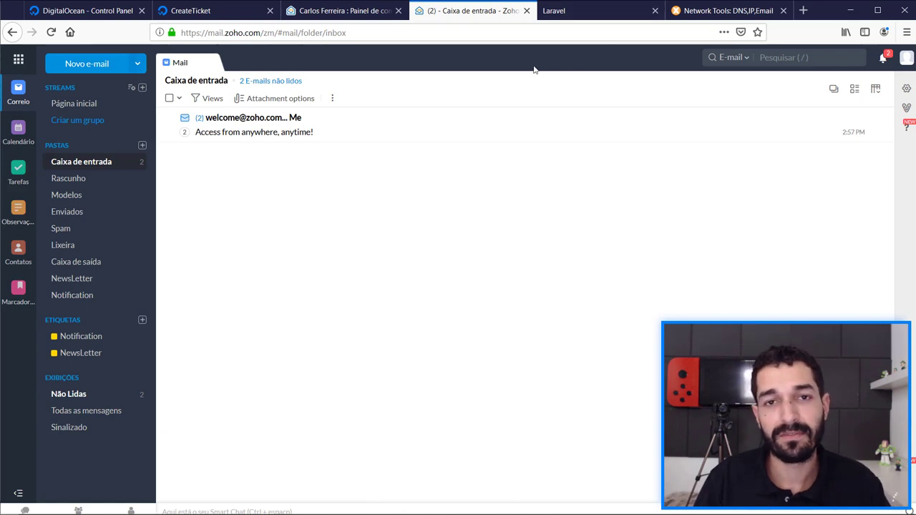
key("alt+Tab")
key("alt+Tab")
key("alt+Tab")
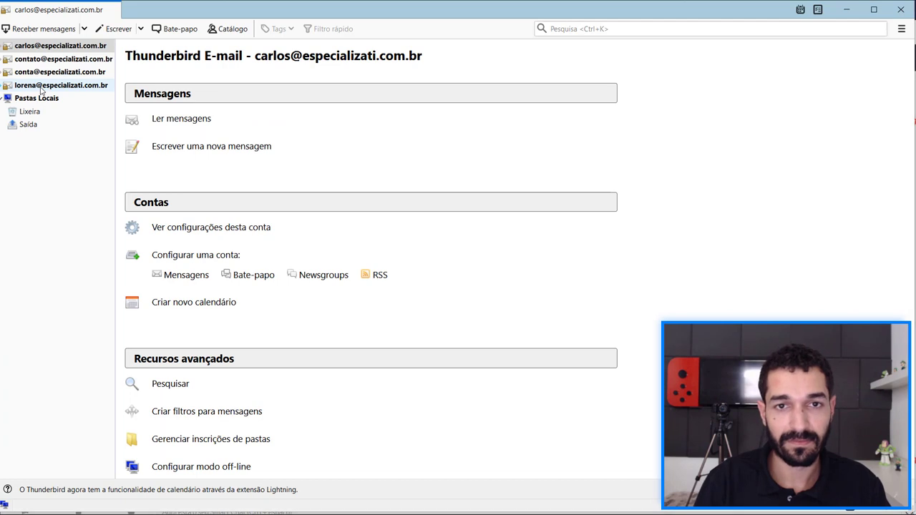
left_click(211, 146)
left_click_drag(220, 98, 255, 57)
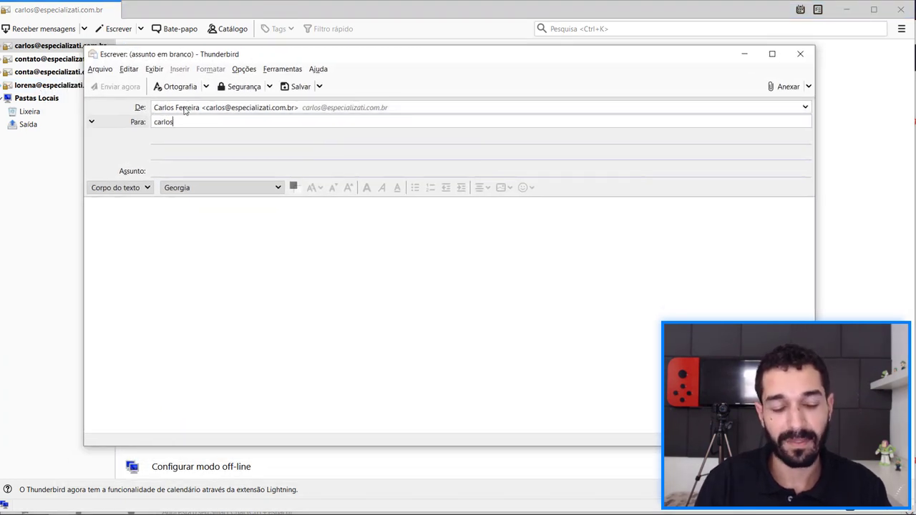
key("alt+Tab")
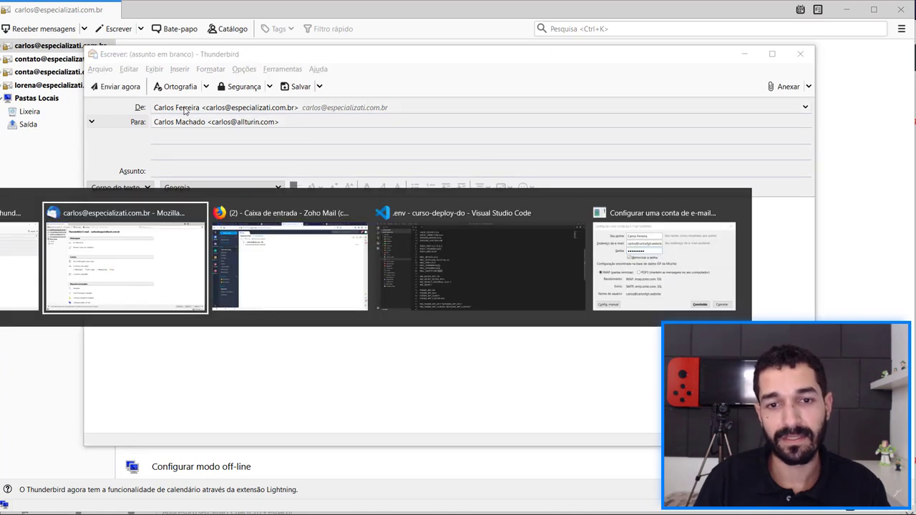
key("alt+Tab")
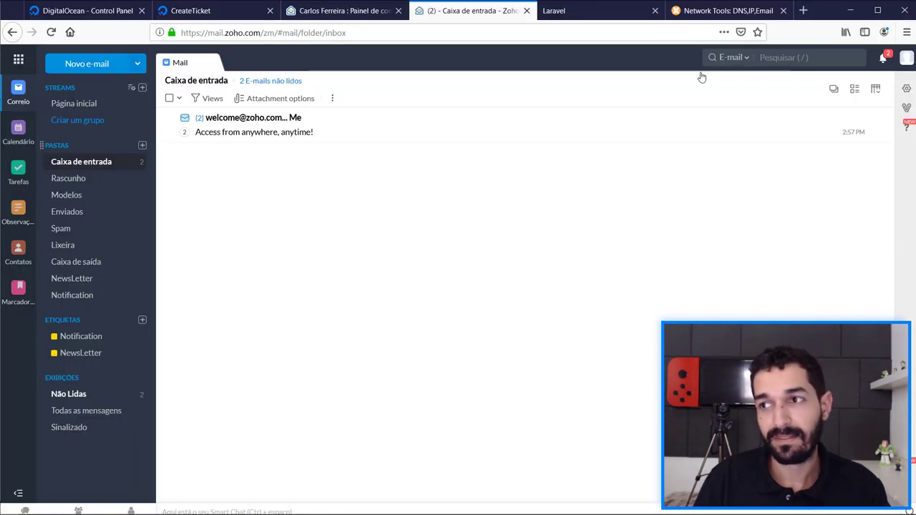
left_click(907, 60)
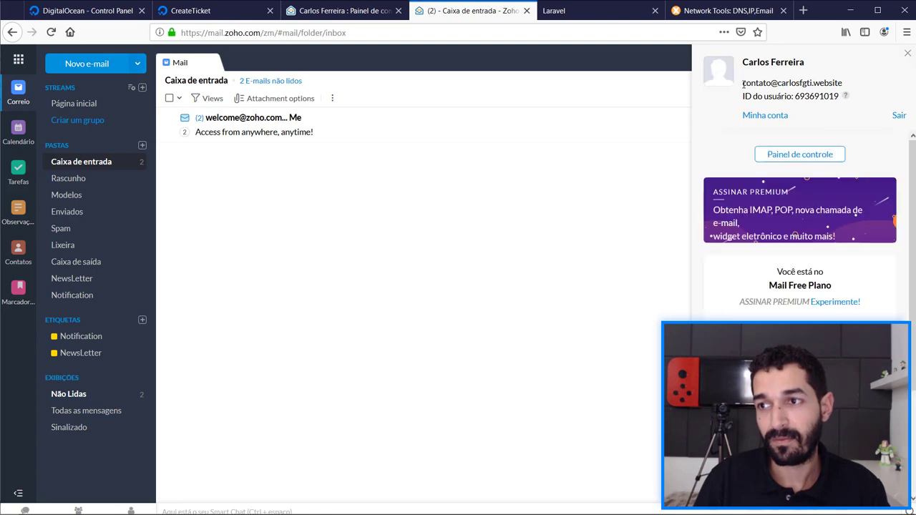
left_click_drag(743, 83, 843, 84)
key("ctrl+c")
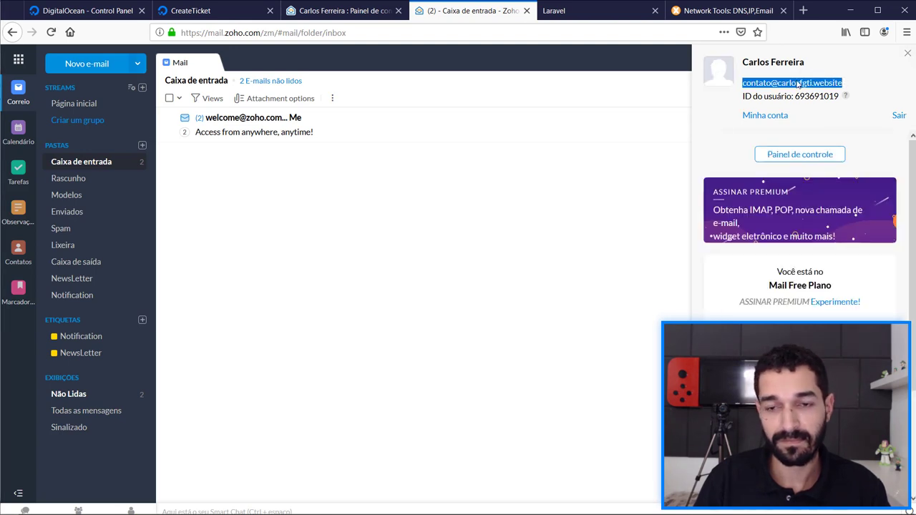
key("alt+Tab")
key("ctrl+a")
key("ctrl+v")
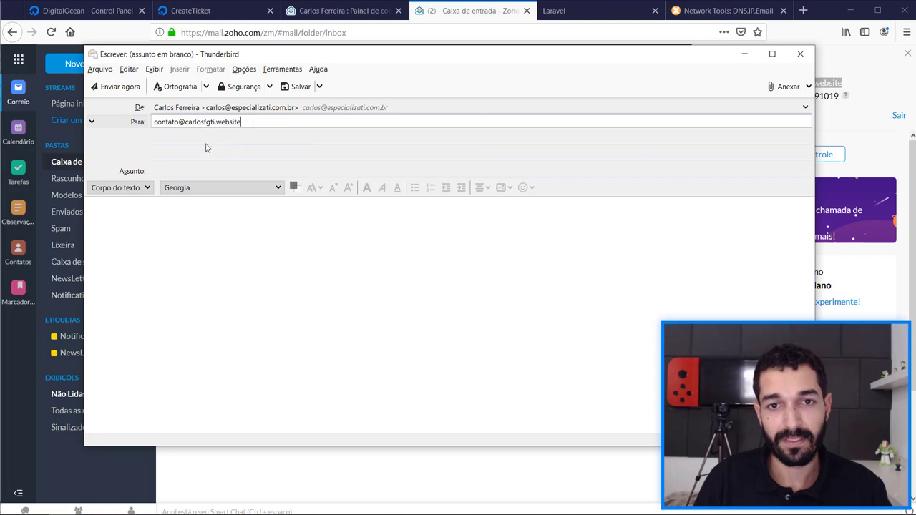
left_click(171, 170)
type("Teste")
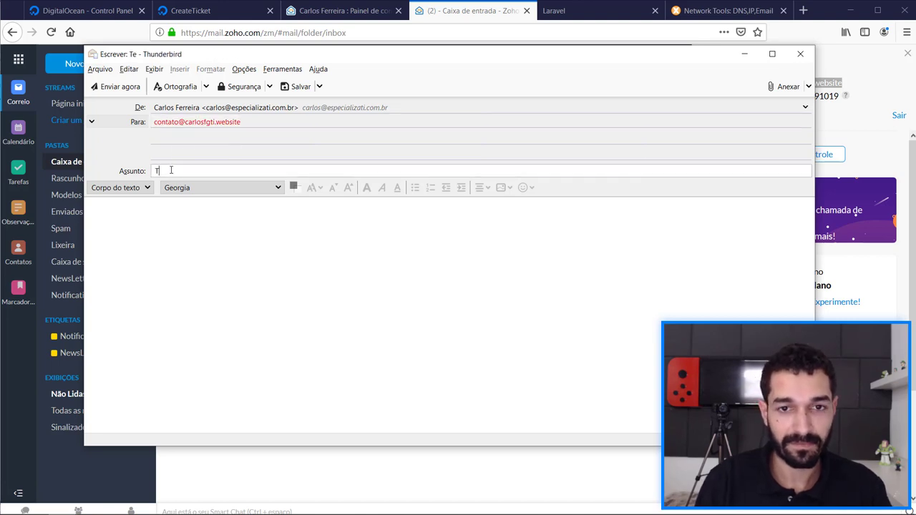